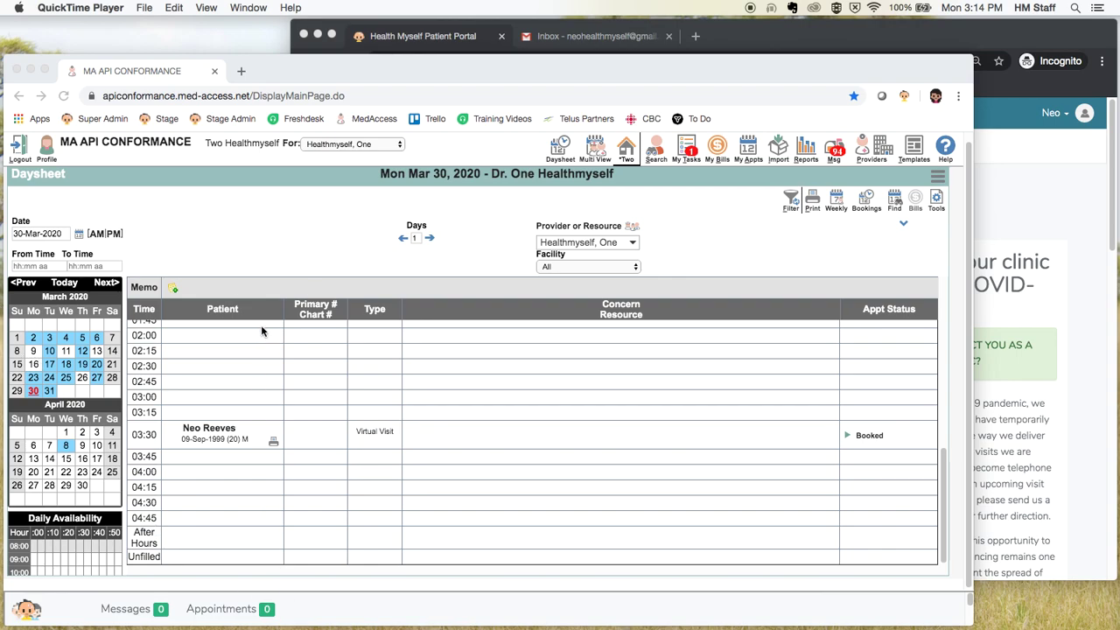
Step: Open the chart of the patient booked at 03:30 and start a new patient portal conversation in an enlarged messaging window
double_click(210, 432)
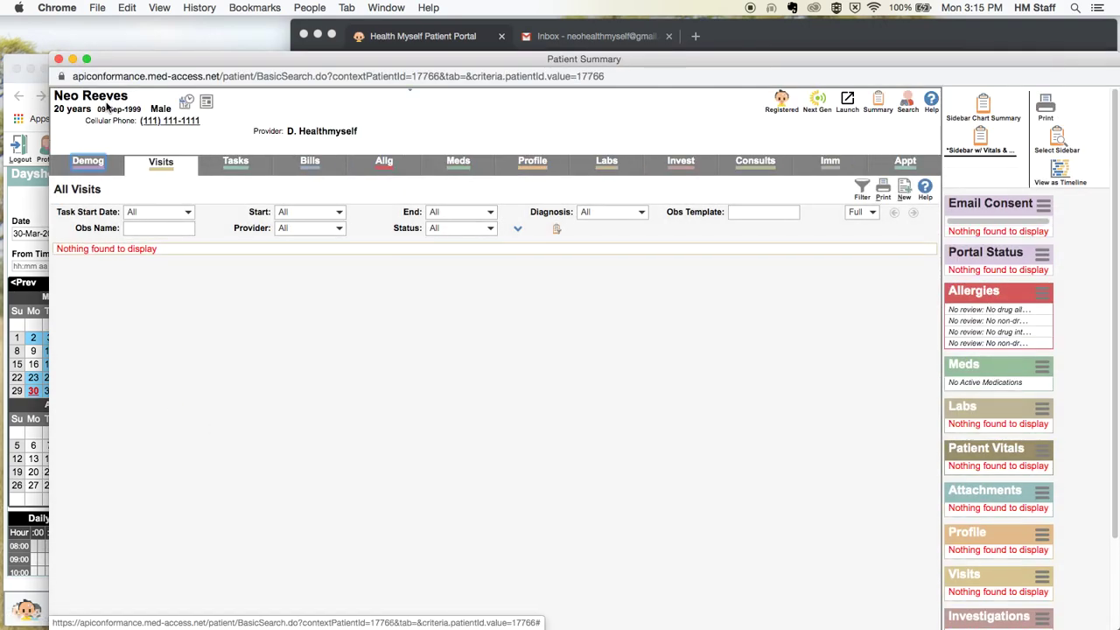
left_click(782, 102)
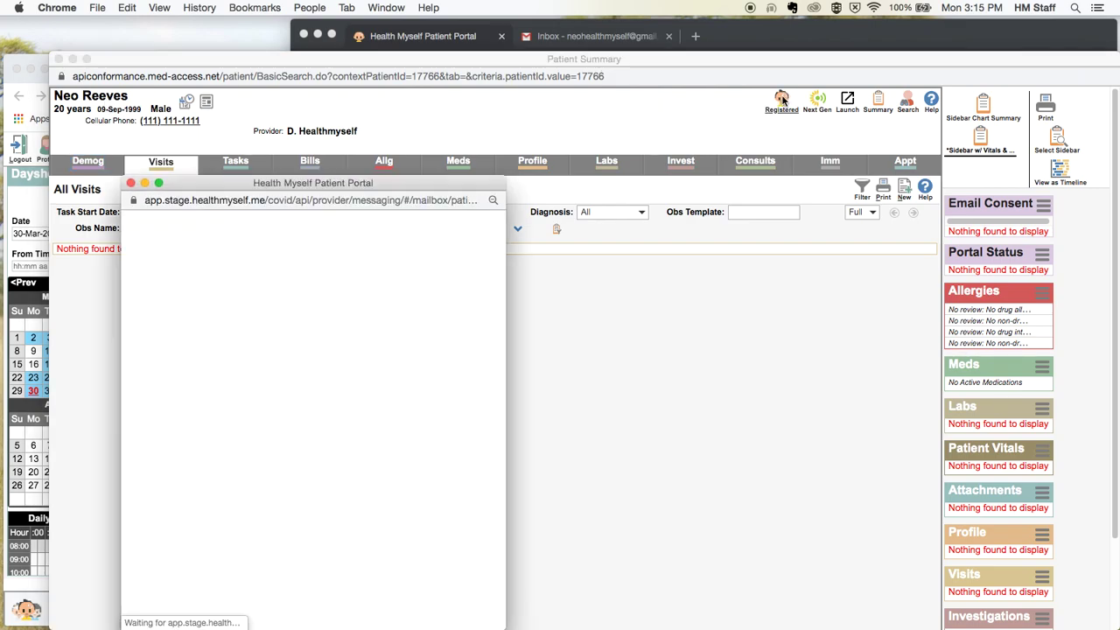
mouse_move(437, 190)
left_mouse_down()
mouse_move(430, 110)
mouse_move(401, 44)
left_mouse_up()
mouse_move(470, 498)
left_mouse_down()
mouse_move(510, 517)
mouse_move(616, 611)
left_mouse_up()
left_click(173, 199)
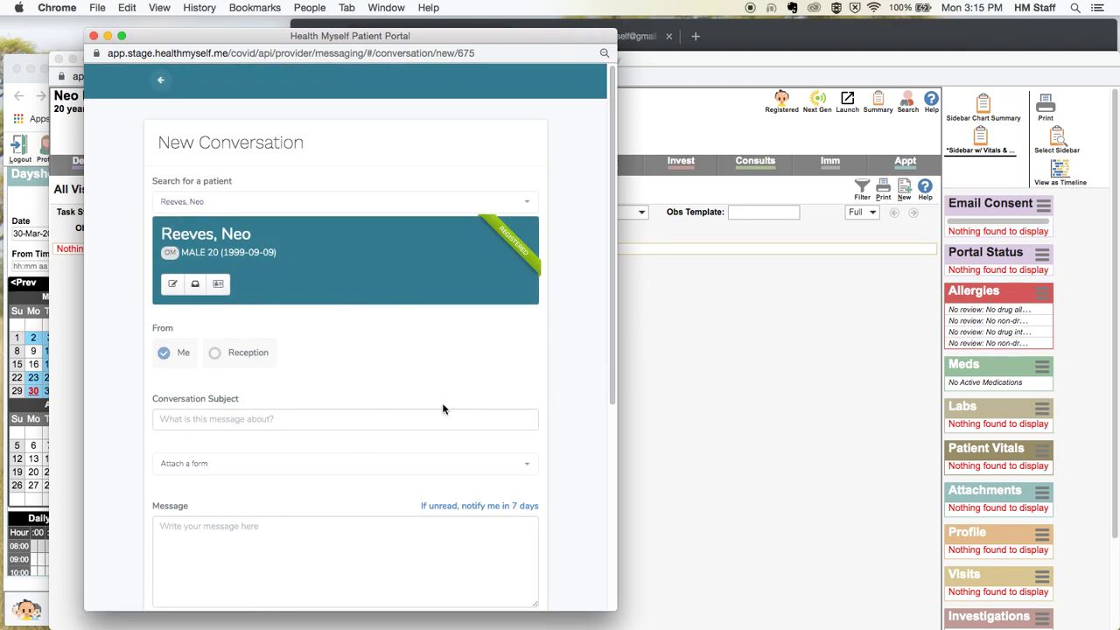
Step: Attach the COVID-19 Screening Form to the new conversation
scroll(458, 407, "down", 4)
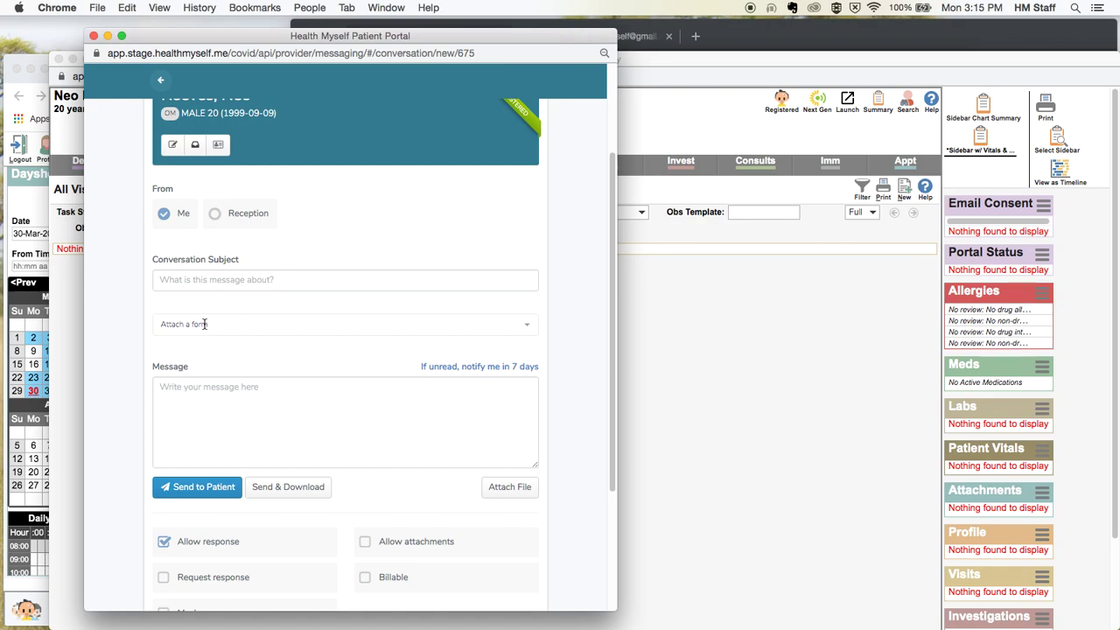
left_click(204, 324)
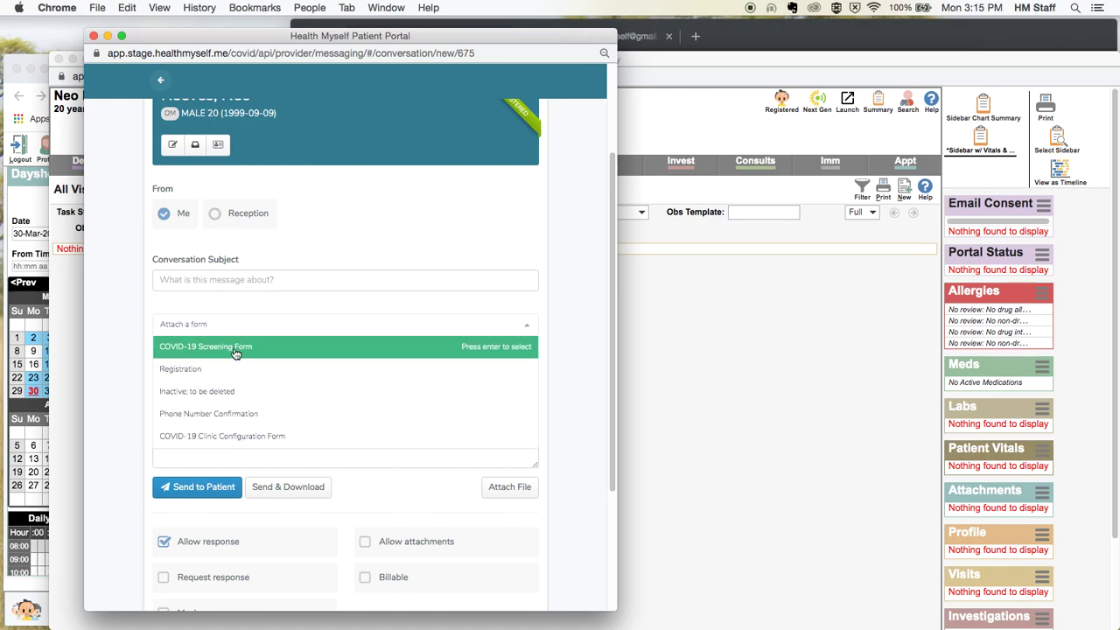
left_click(235, 350)
Step: Enter "Covid-19 Screening Form" as the conversation subject
left_click(224, 280)
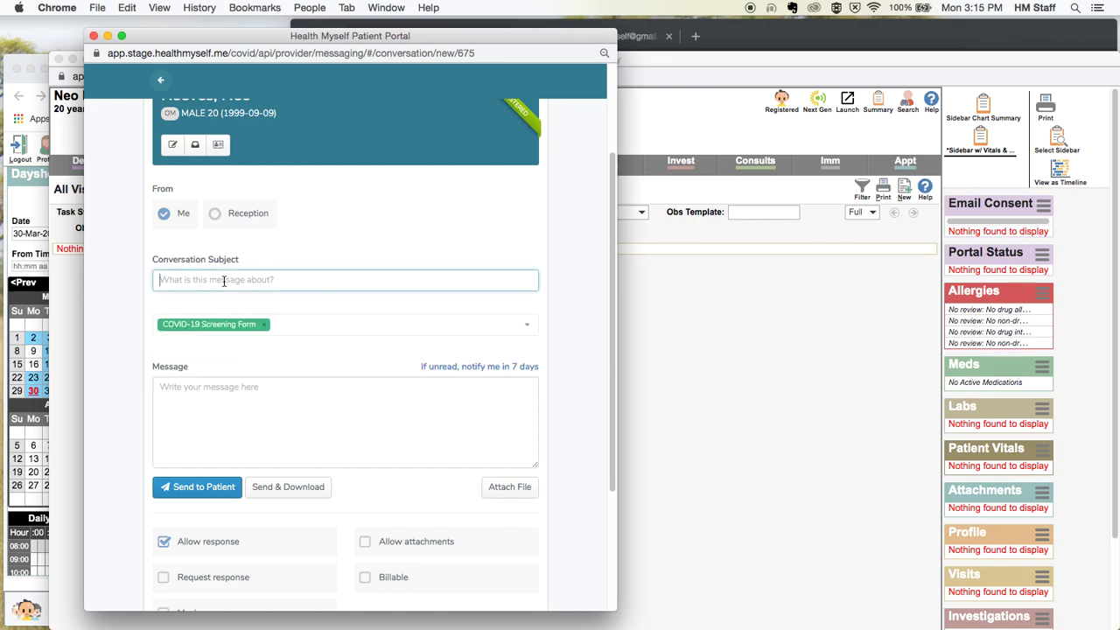
type("Covid-")
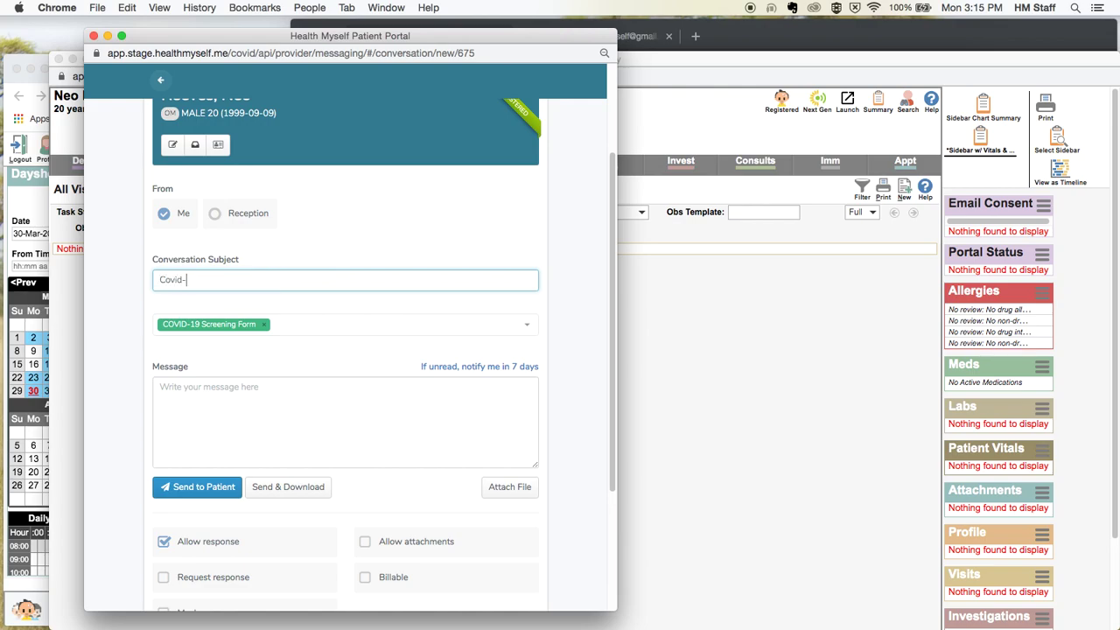
type("19 Screeening")
key("BackSpace")
key("BackSpace")
key("BackSpace")
key("BackSpace")
key("BackSpace")
key("BackSpace")
type("ning Form")
Step: Write a message that asks the patient by first name to fill out this form and thanks them
left_click(230, 400)
type("Ple")
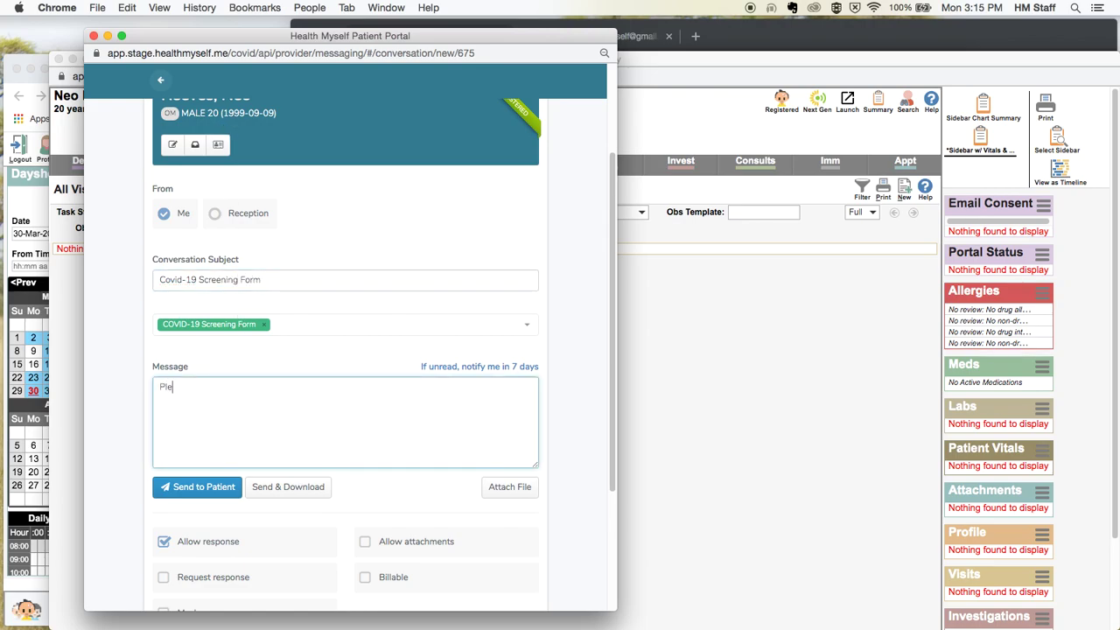
type("ase fill out this form, Neo! Thank, you!")
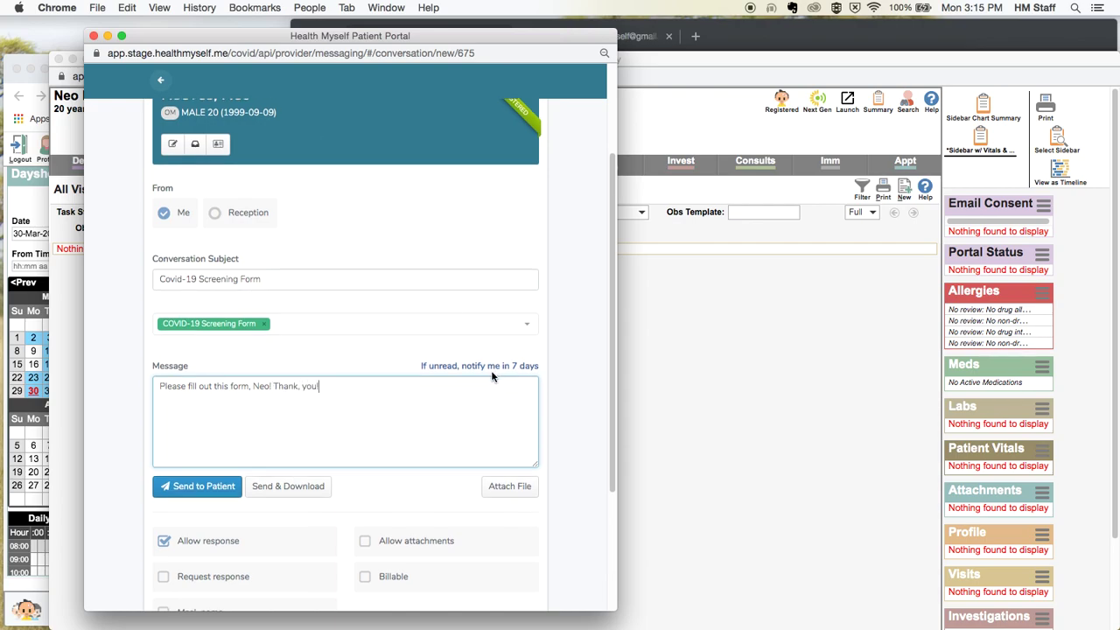
Step: Look through the notification intervals offered for an unread message without choosing another one
scroll(492, 376, "down", 3)
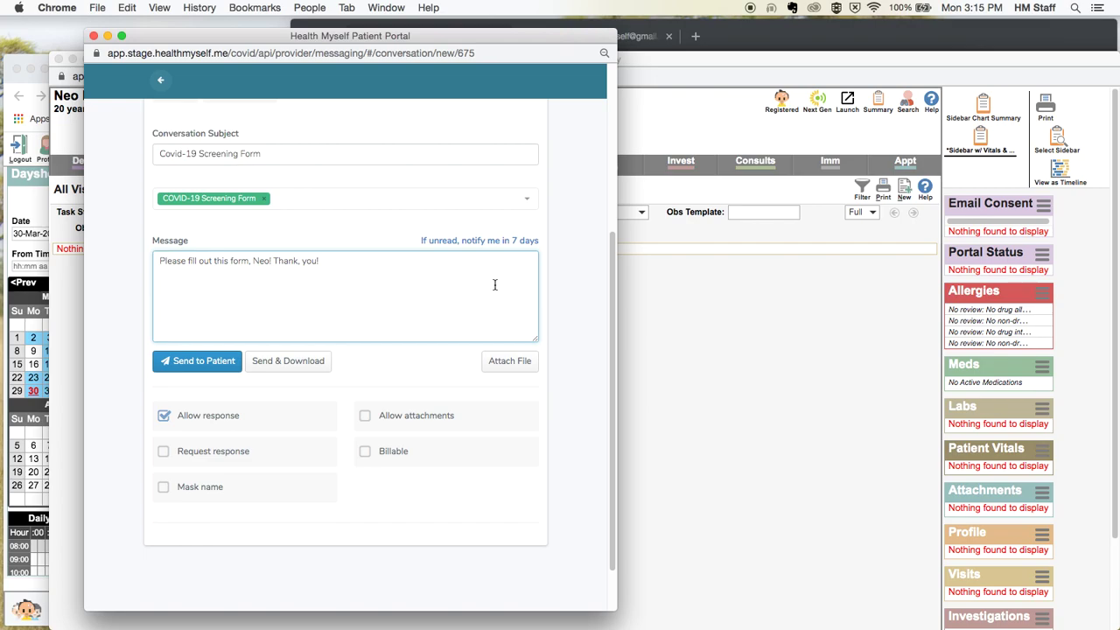
left_click(517, 243)
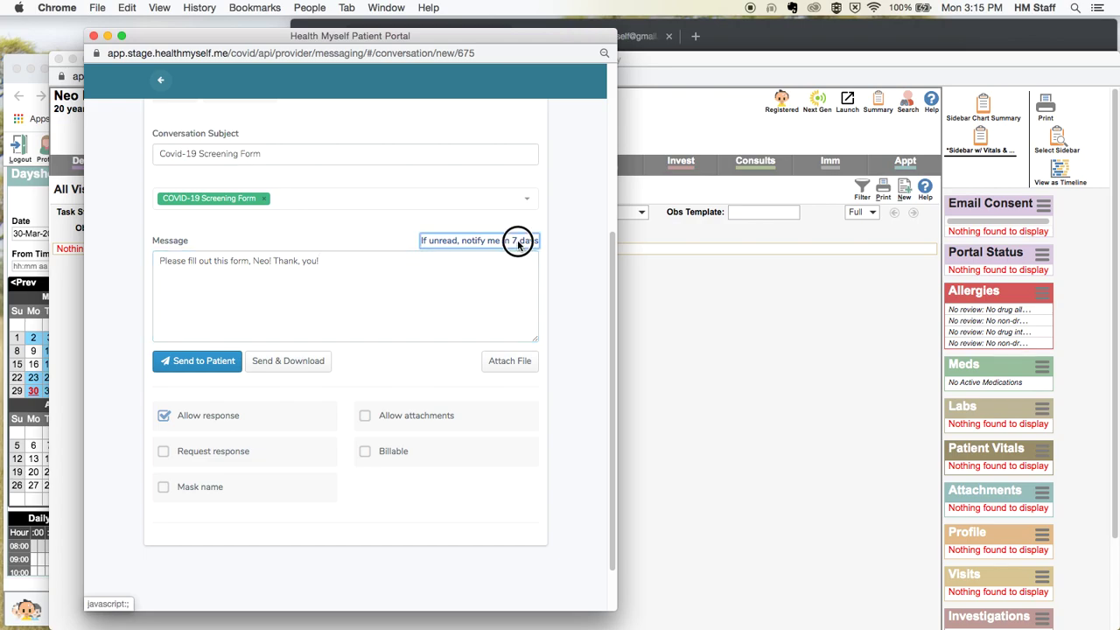
left_click(517, 242)
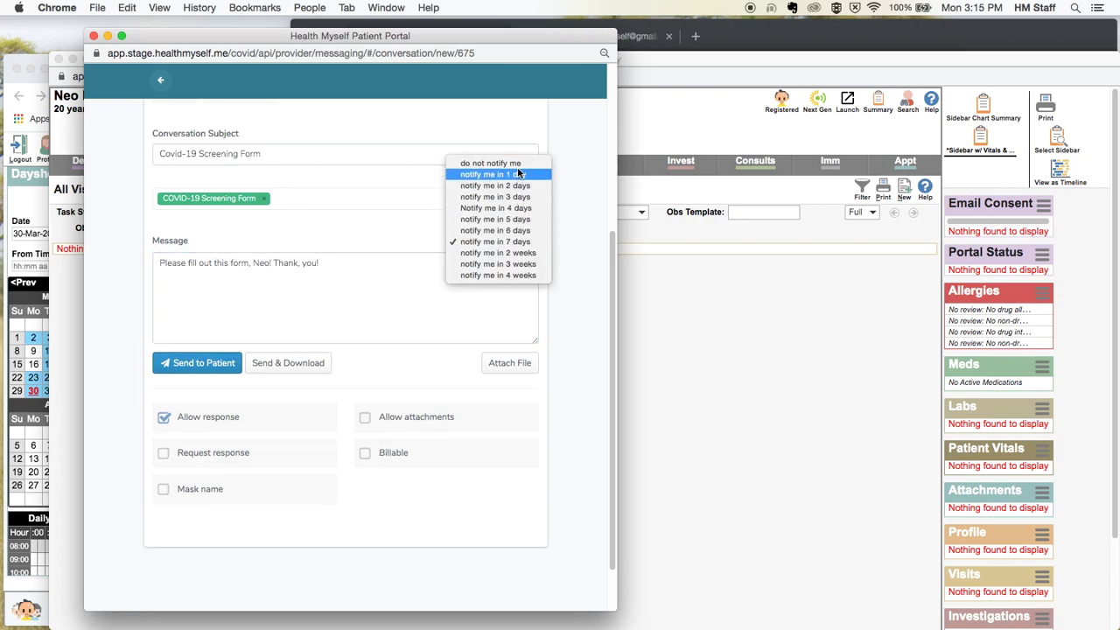
left_click(616, 403)
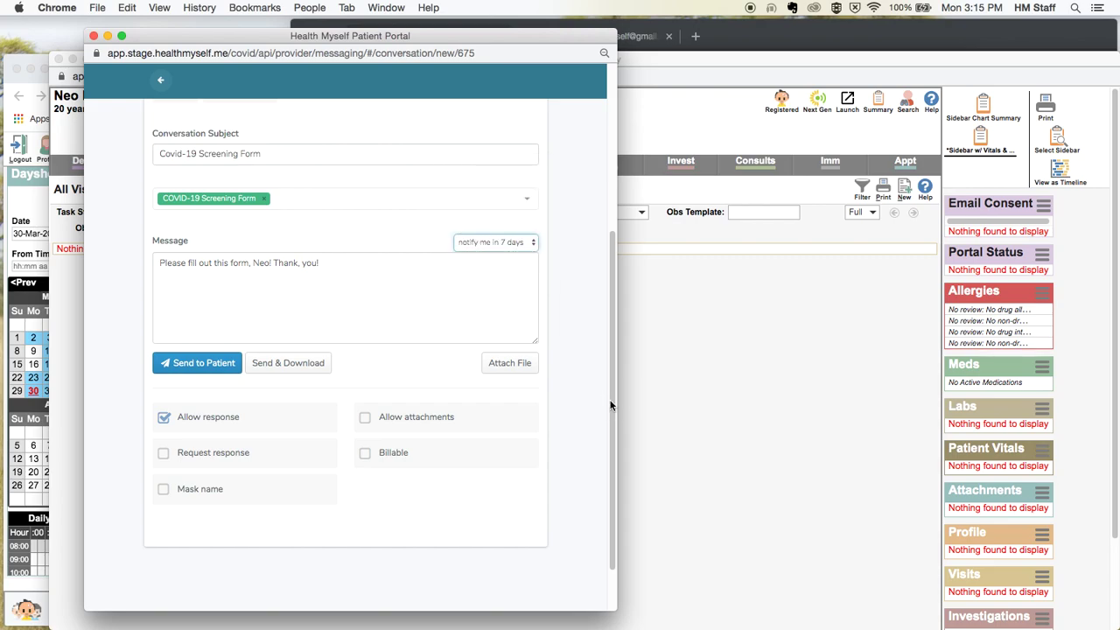
Step: Try the option that requests a response from the patient, and switch it off again
left_click(214, 453)
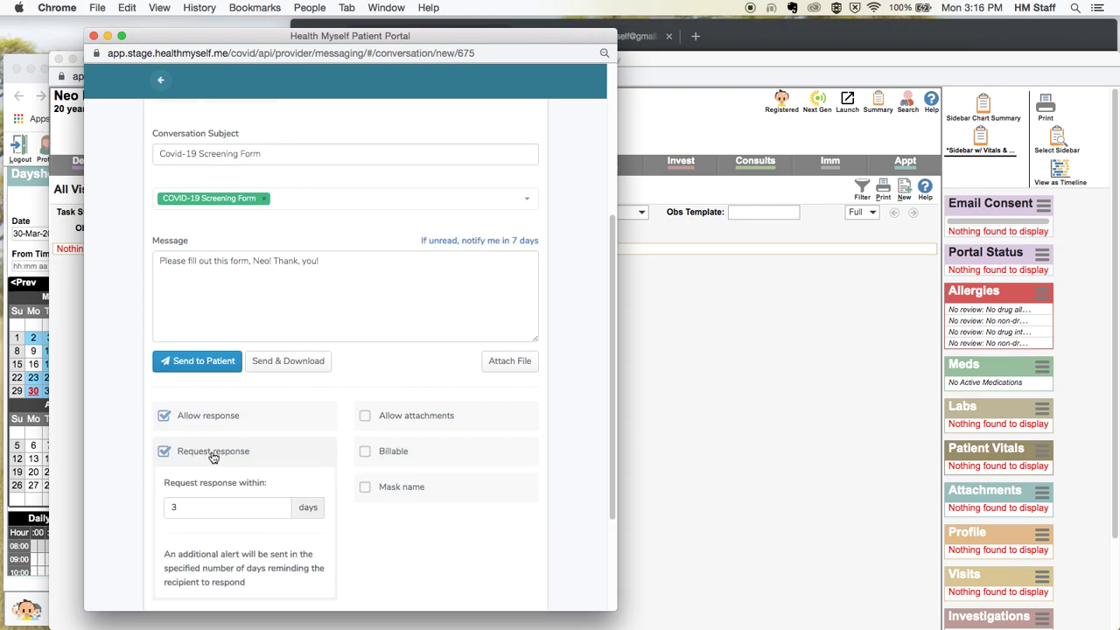
scroll(216, 456, "down", 2)
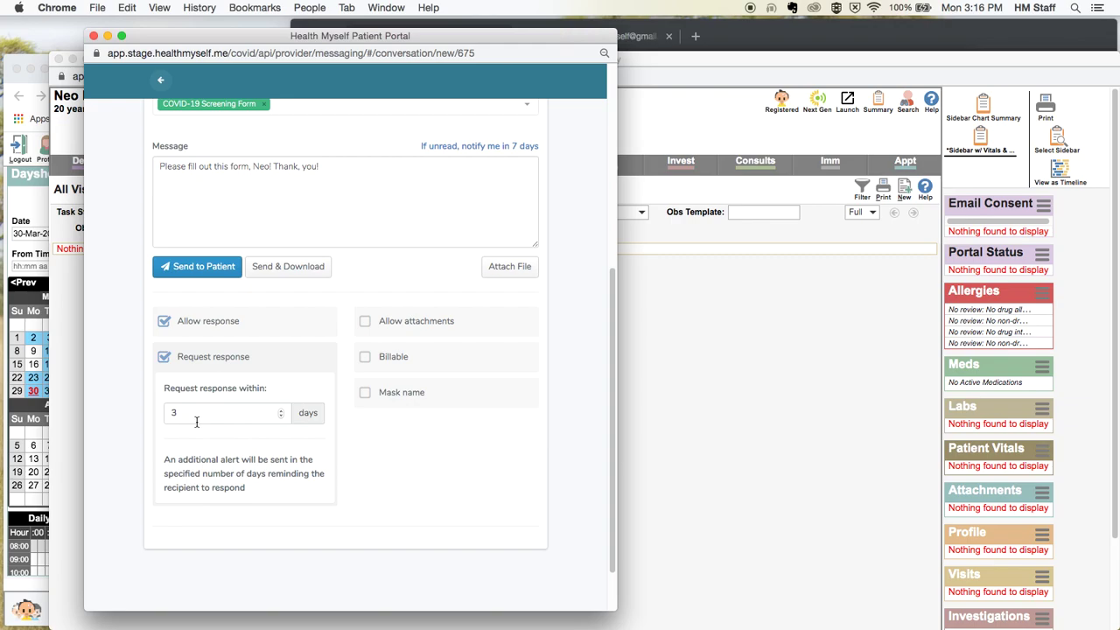
left_click(202, 357)
Step: Disallow patient responses, send the message with a download to the chart, and close the messaging window
scroll(312, 442, "up", 3)
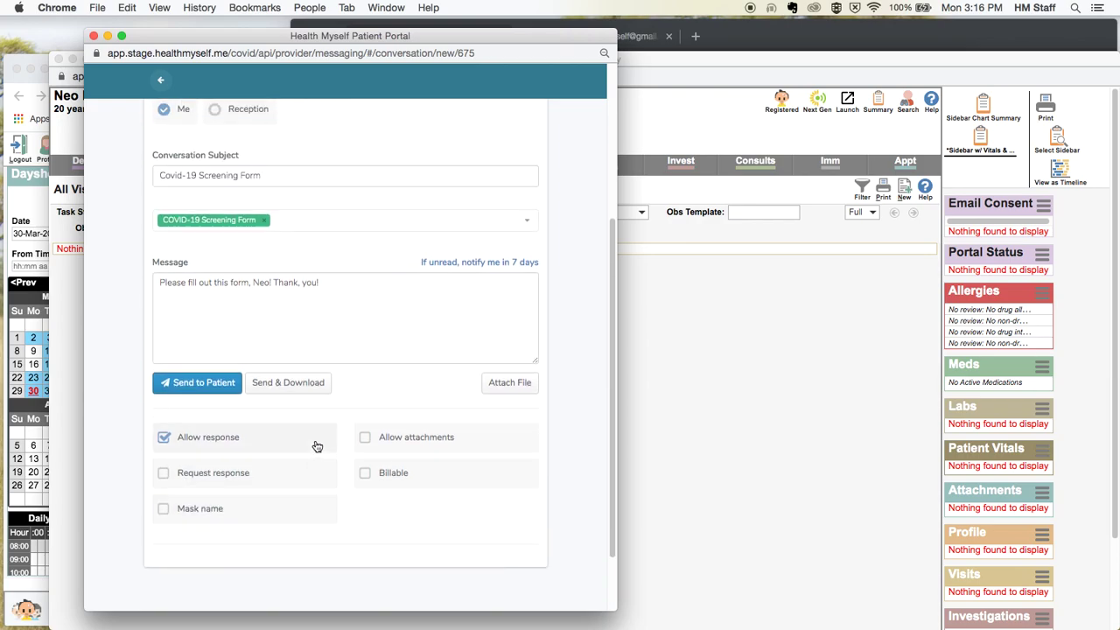
left_click(191, 443)
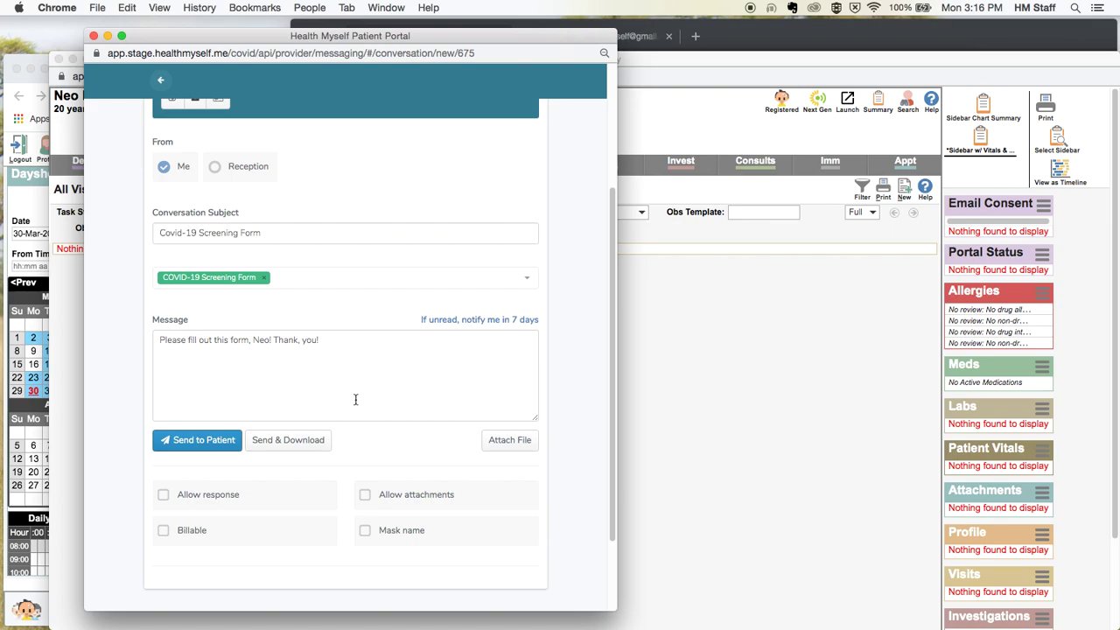
left_click(280, 442)
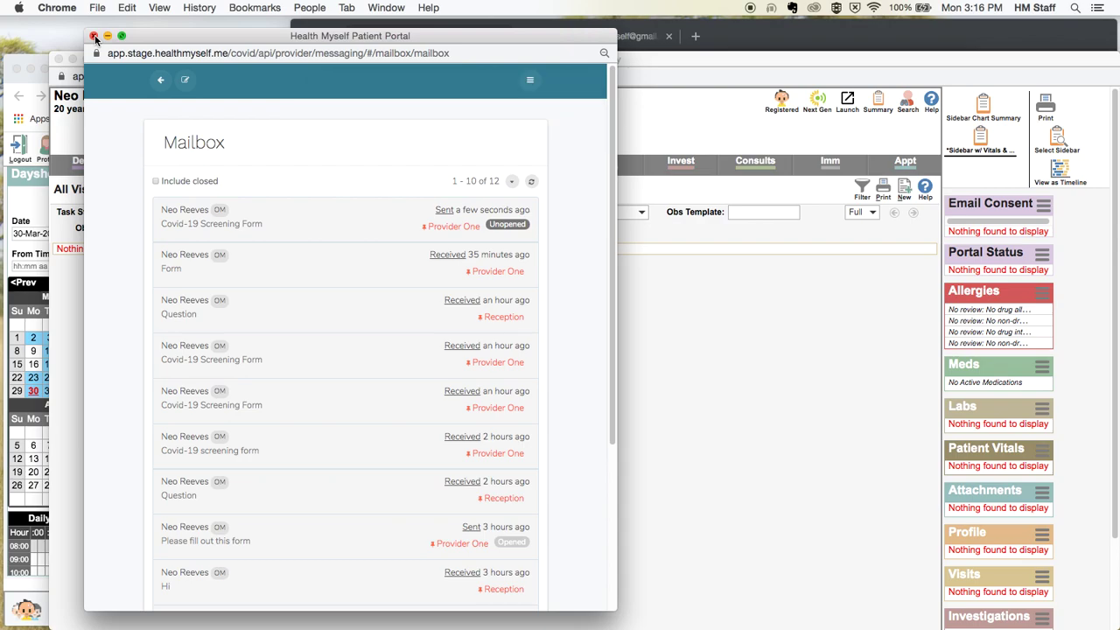
left_click(95, 37)
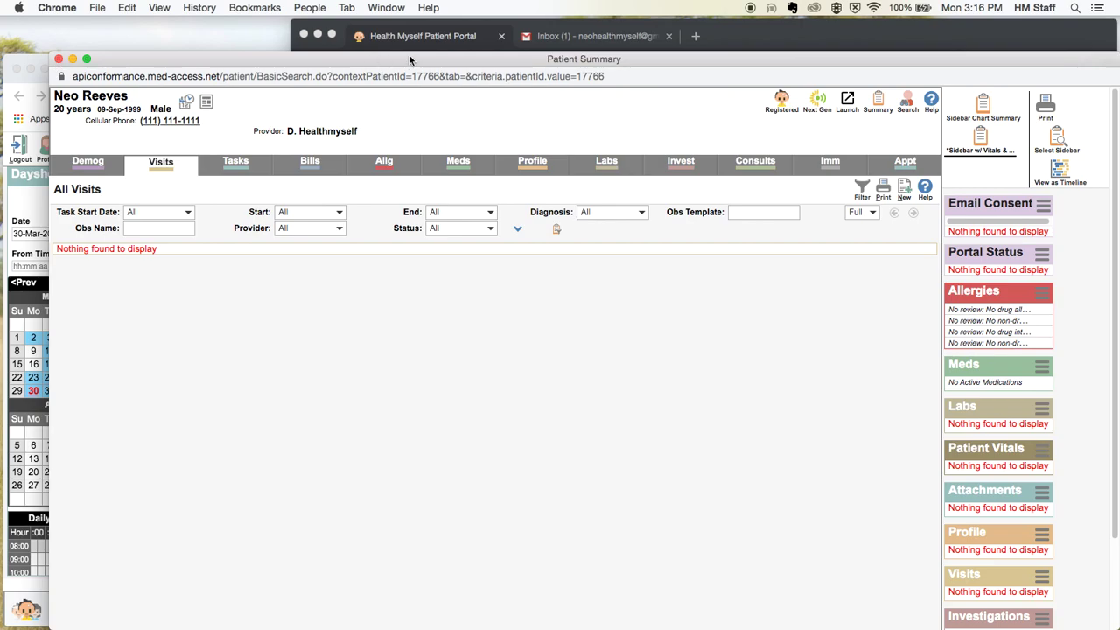
Step: Switch to the patient's Gmail inbox and read the latest New Message notification from COVID-19 Mock Clinic
left_click(606, 46)
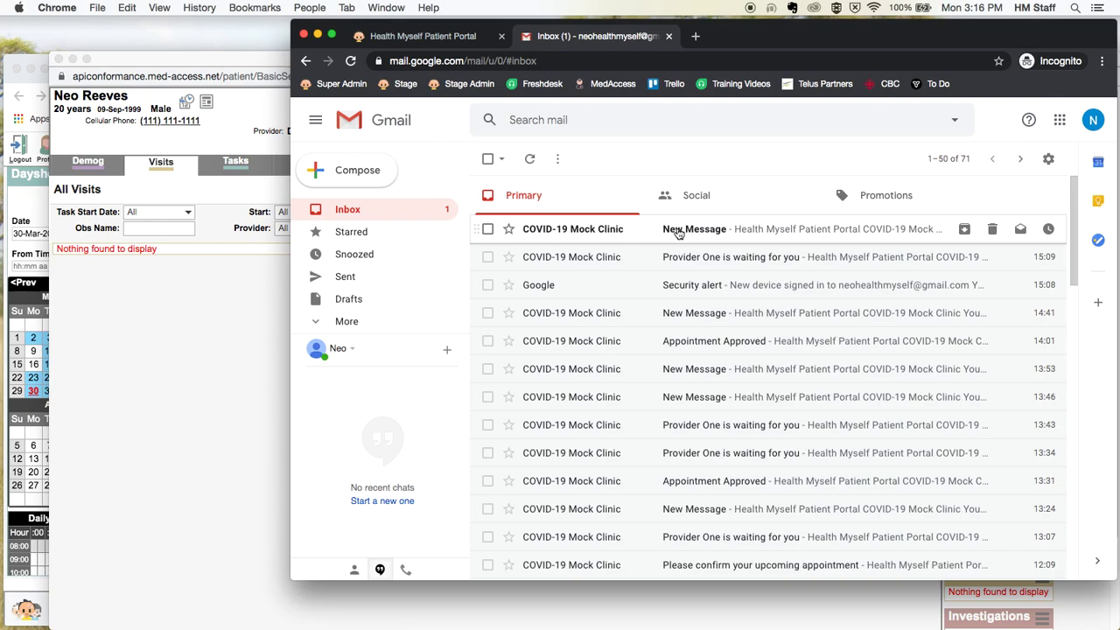
left_click(678, 232)
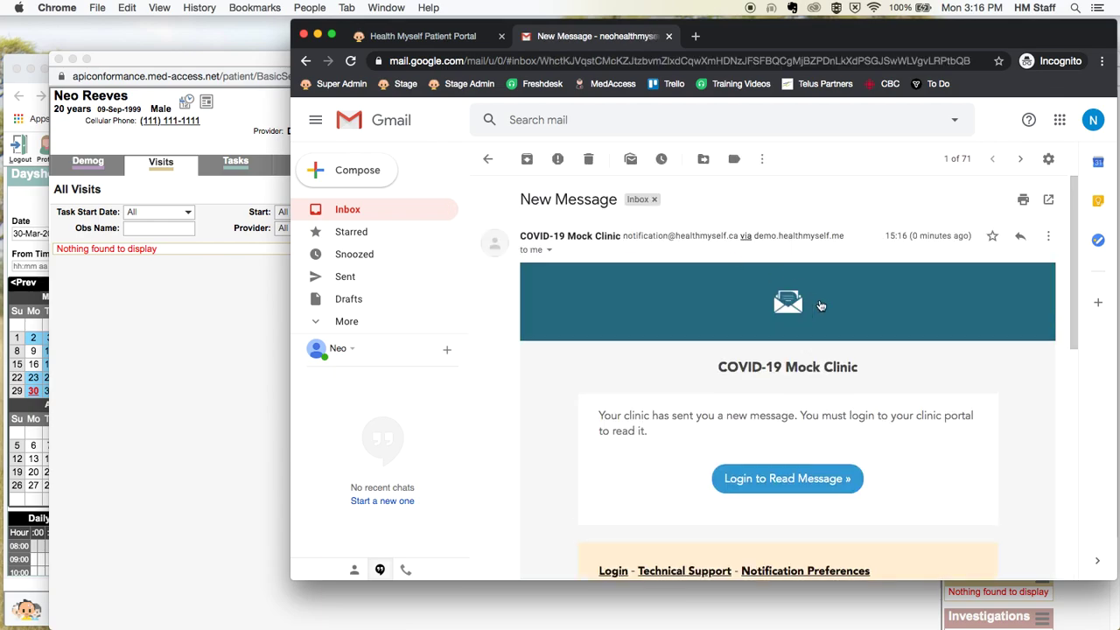
scroll(895, 373, "down", 2)
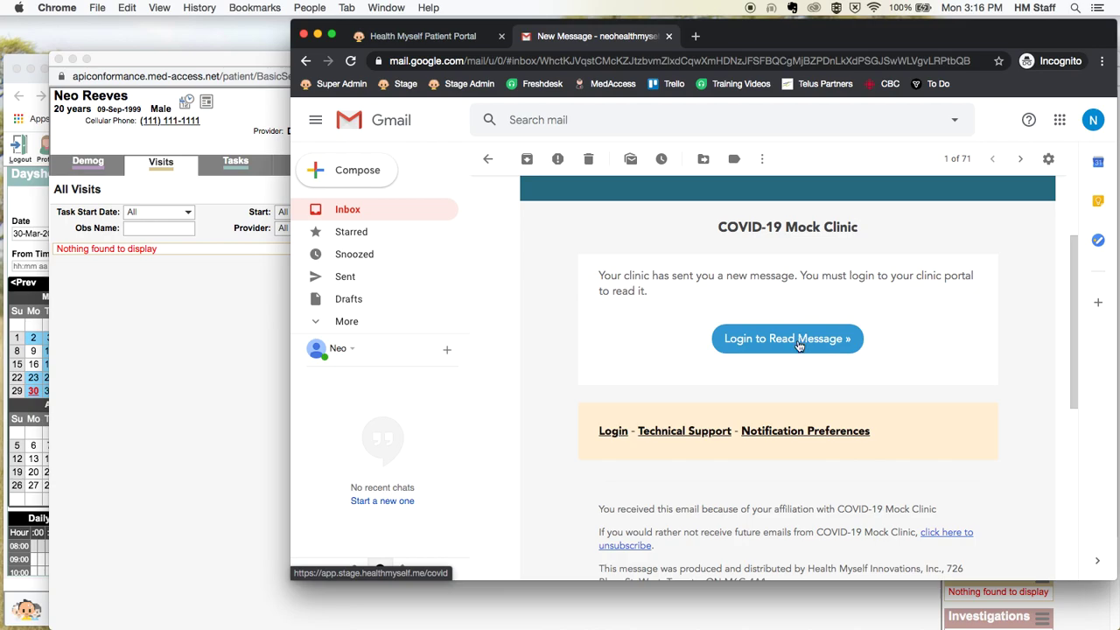
Step: Refresh the patient's portal dashboard and open the new Covid-19 Screening Form message in the mailbox
left_click(427, 35)
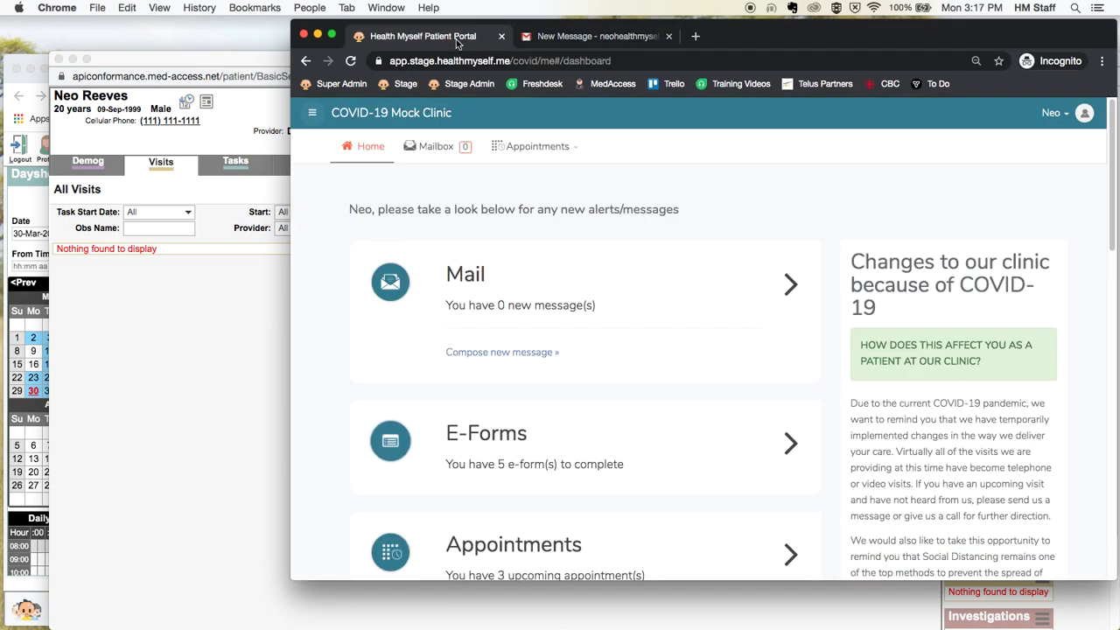
left_click(350, 61)
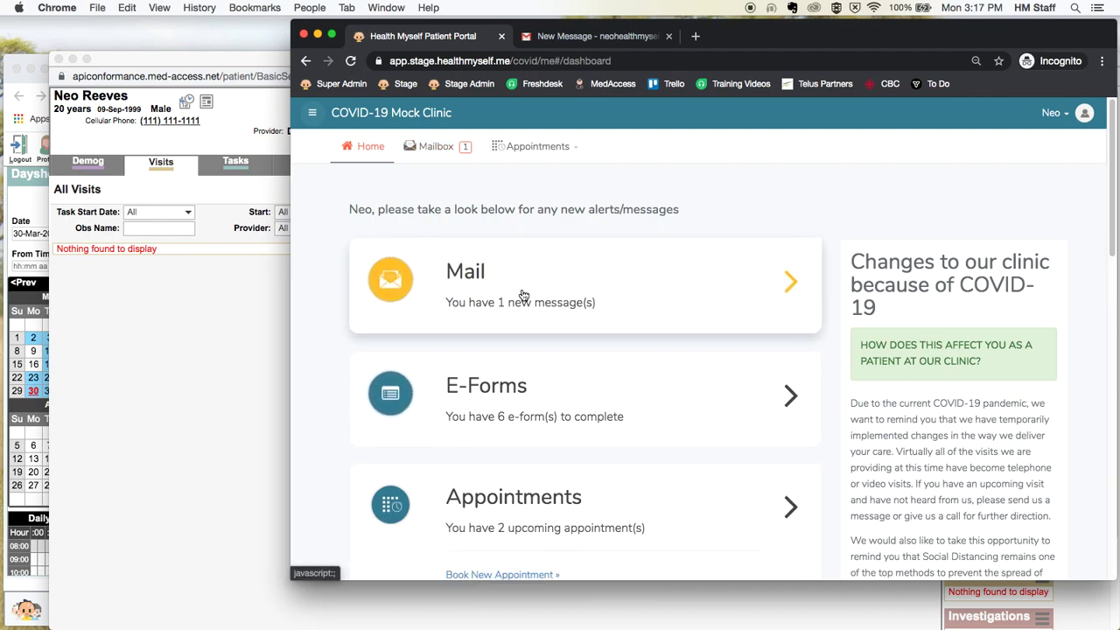
left_click(604, 289)
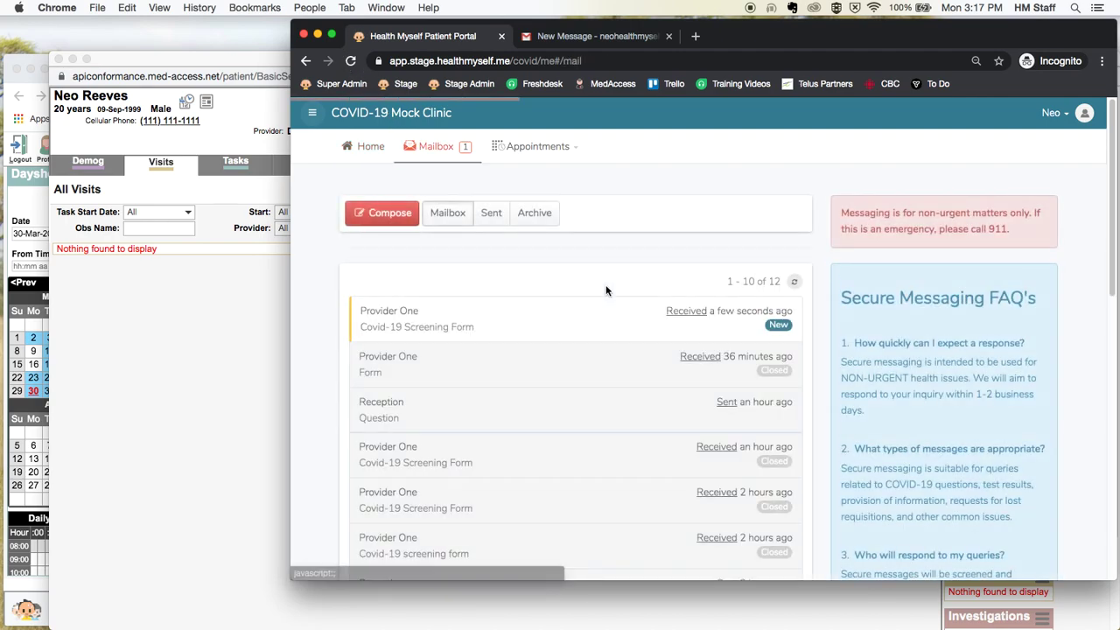
left_click(404, 317)
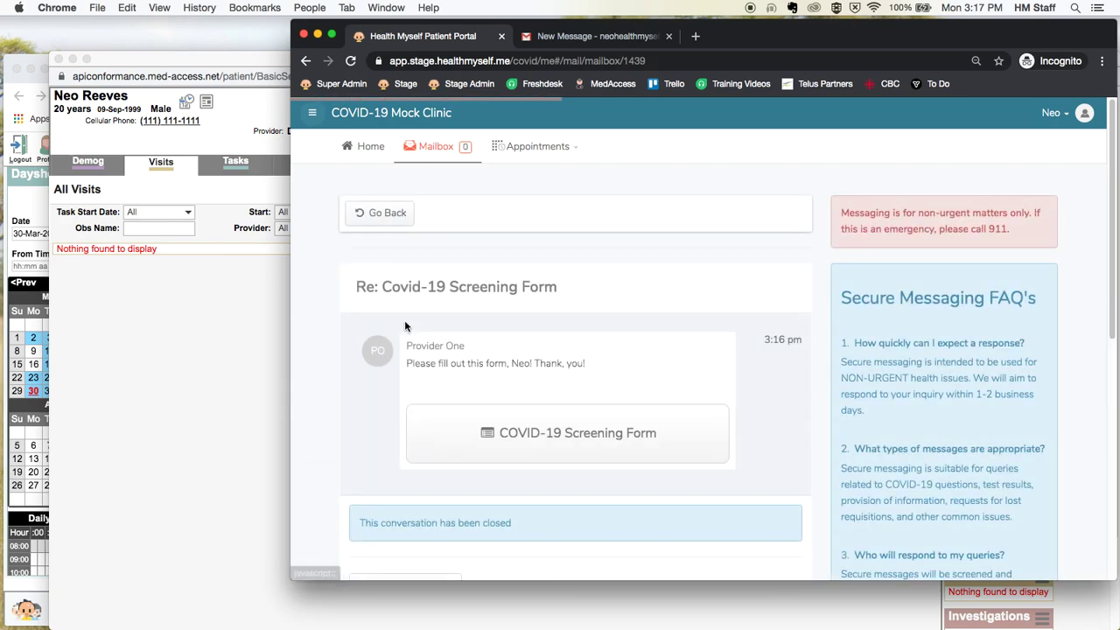
scroll(705, 393, "down", 2)
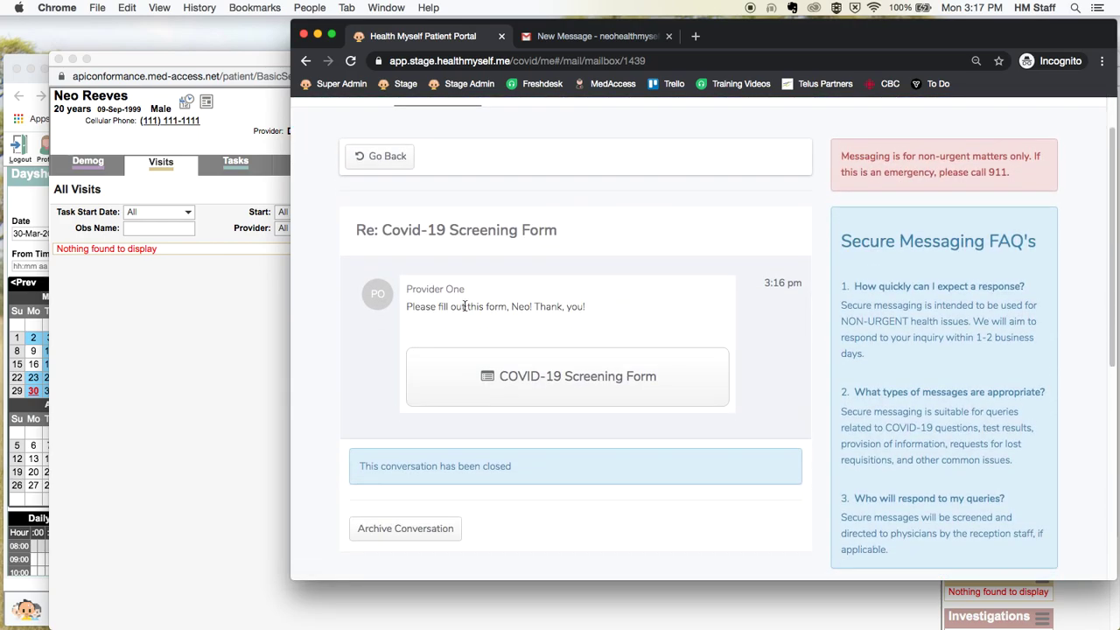
Step: Open the attached COVID-19 Screening Form, review its questions, and close it without answering
left_click(615, 391)
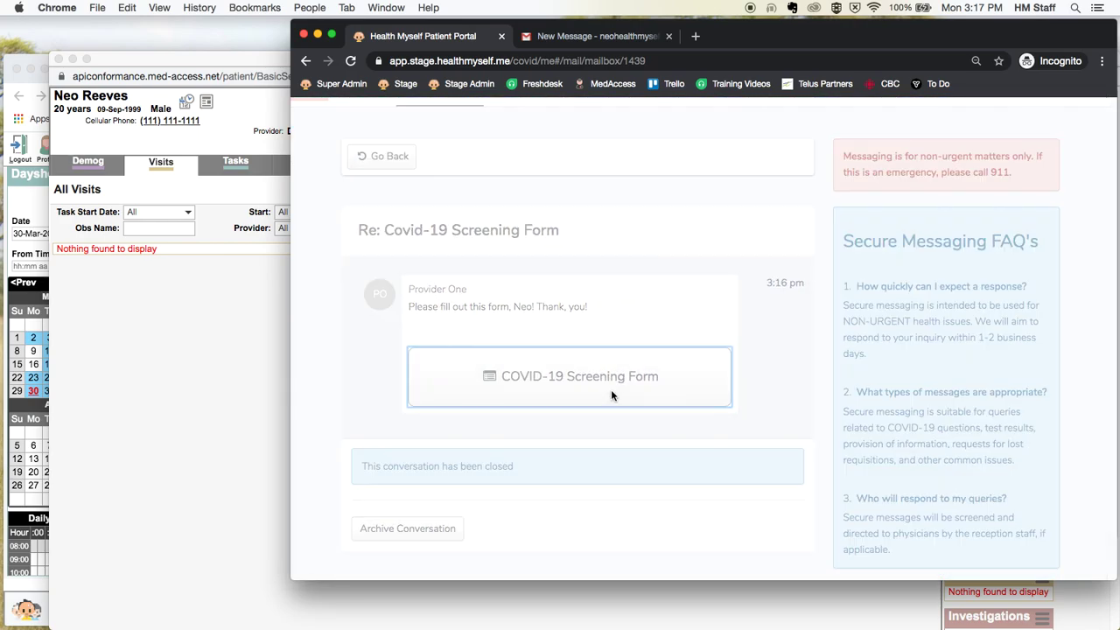
scroll(726, 283, "down", 2)
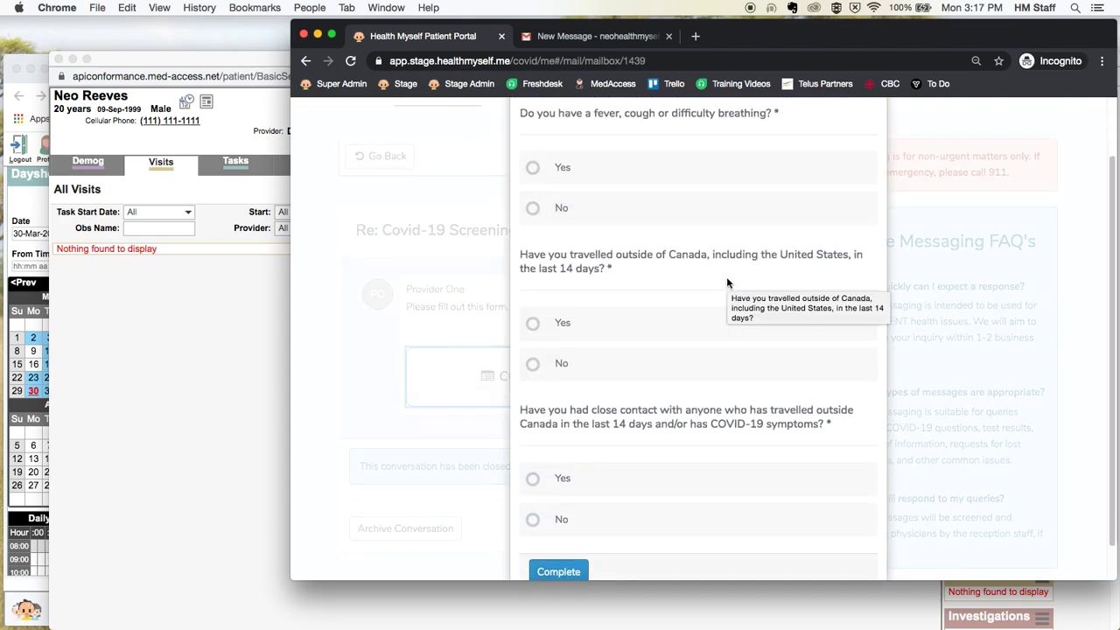
scroll(867, 210, "up", 2)
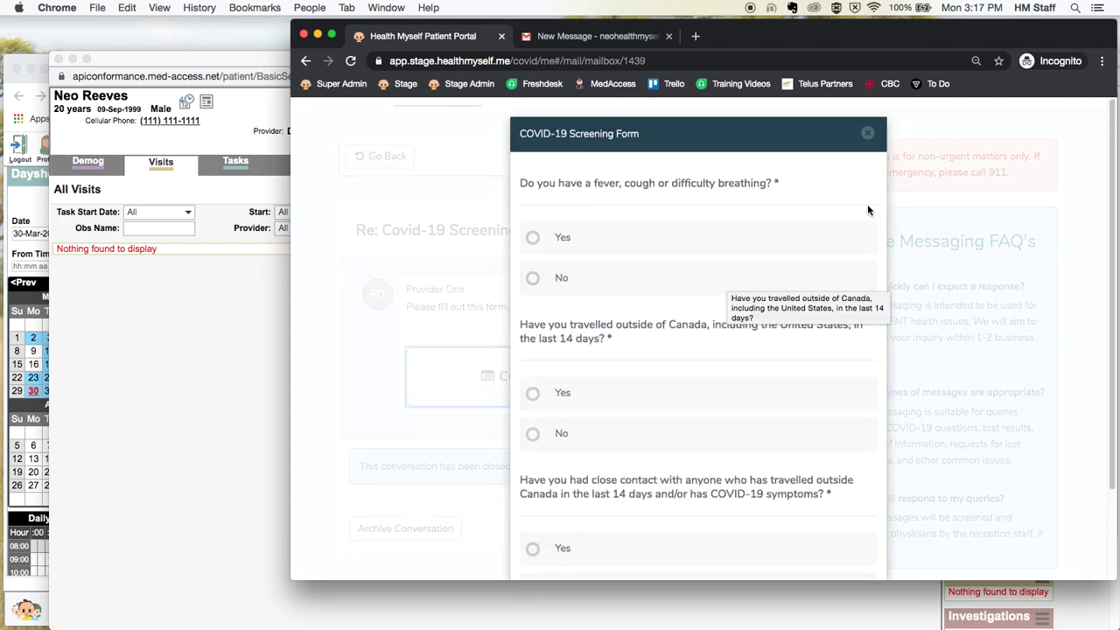
left_click(867, 134)
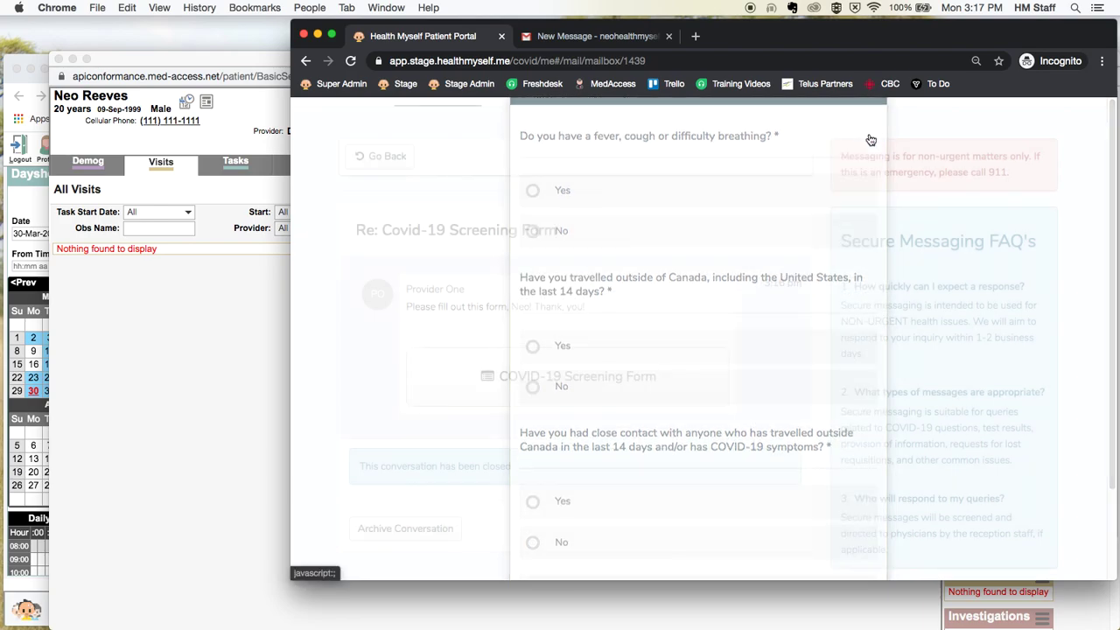
Step: Return to the patient's chart, view a Covid-19 screening form progress note among the tasks, and close the note and chart
left_click(151, 345)
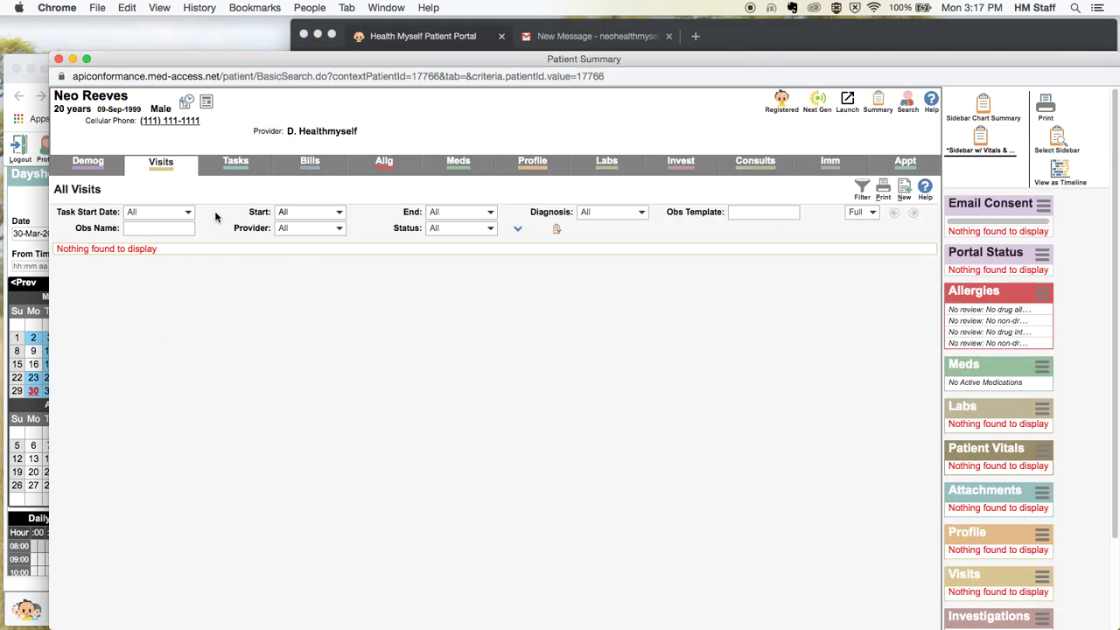
left_click(235, 162)
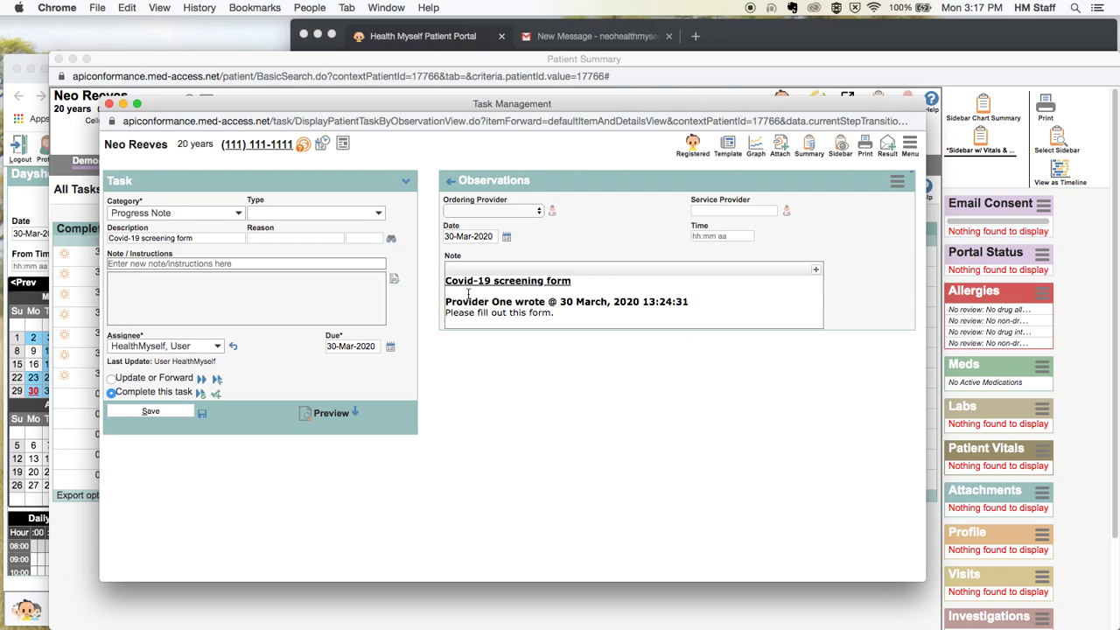
left_click(109, 103)
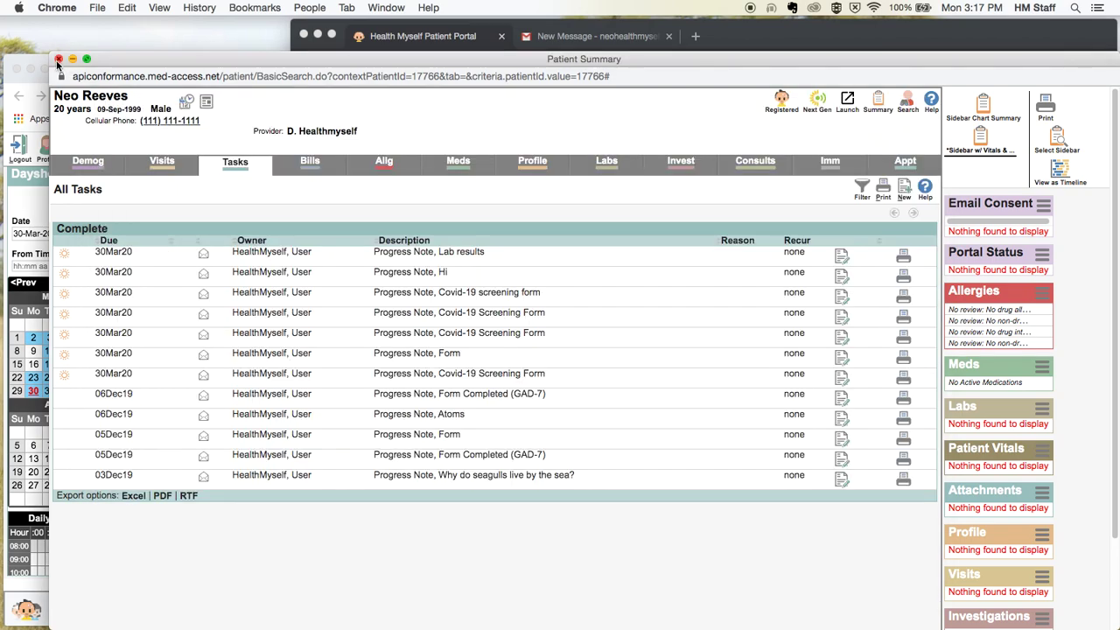
left_click(58, 59)
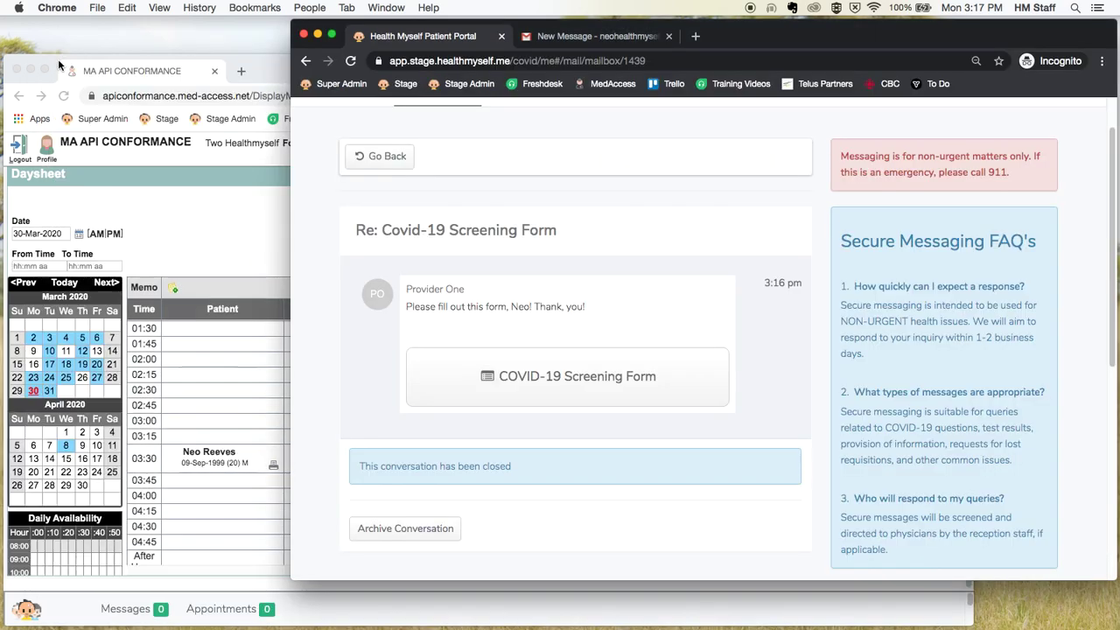
Step: Start a new message from the patient's portal home page and select Reception as the recipient
scroll(600, 325, "up", 2)
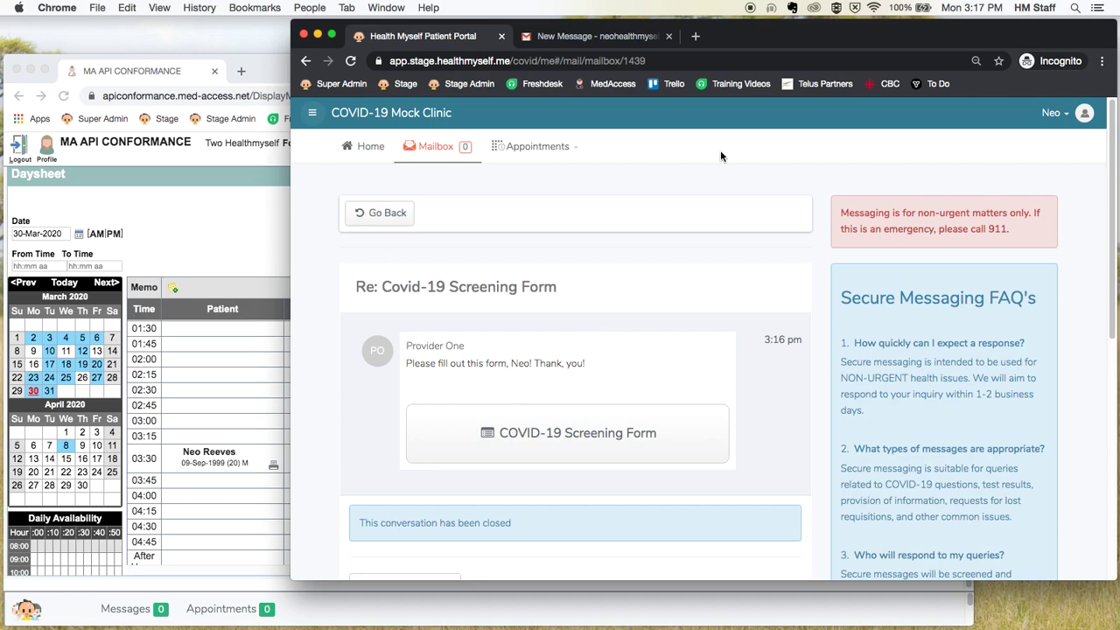
left_click(372, 147)
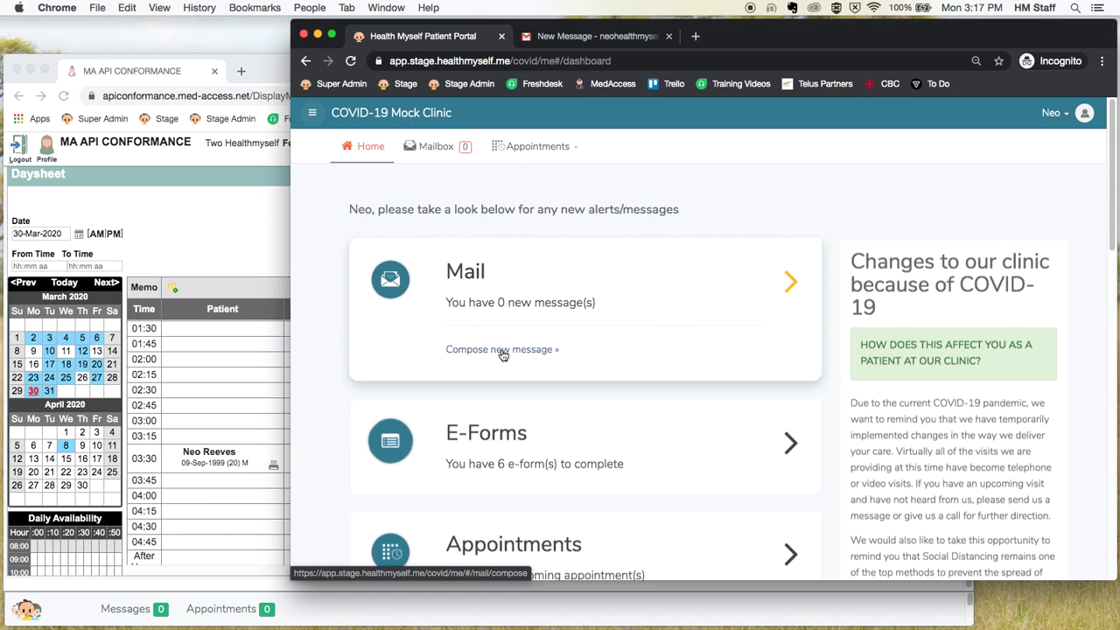
left_click(503, 350)
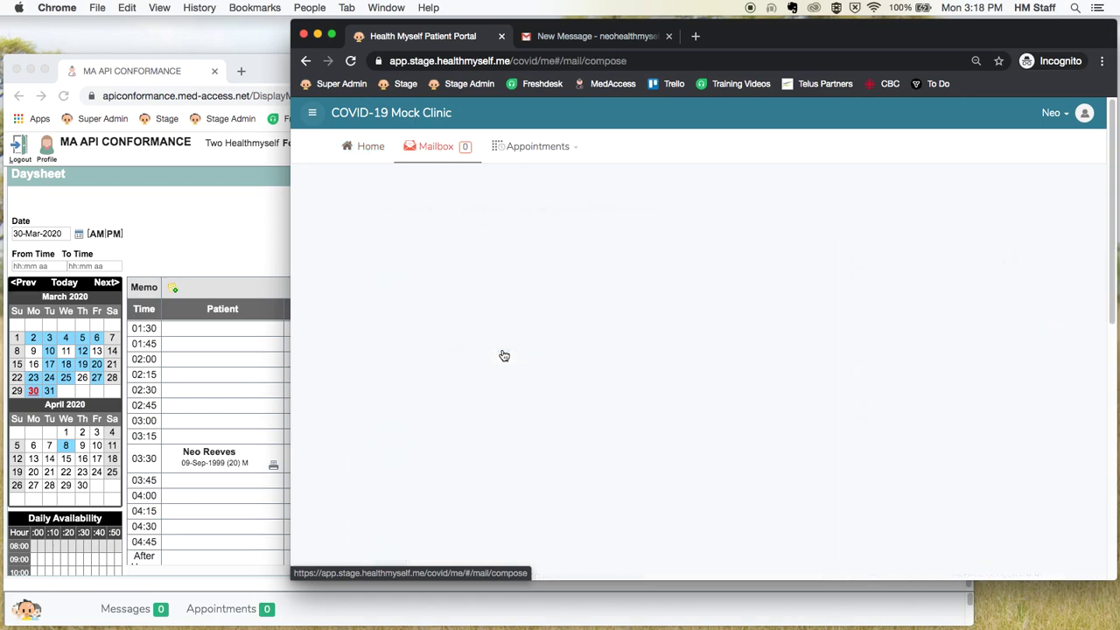
scroll(512, 360, "down", 1)
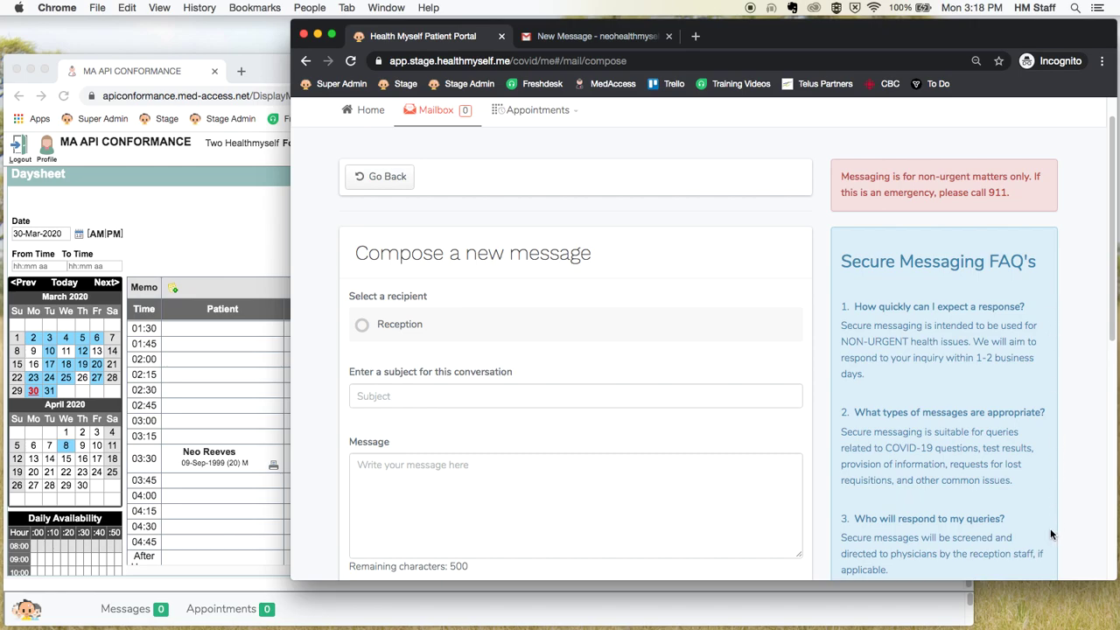
scroll(489, 291, "down", 3)
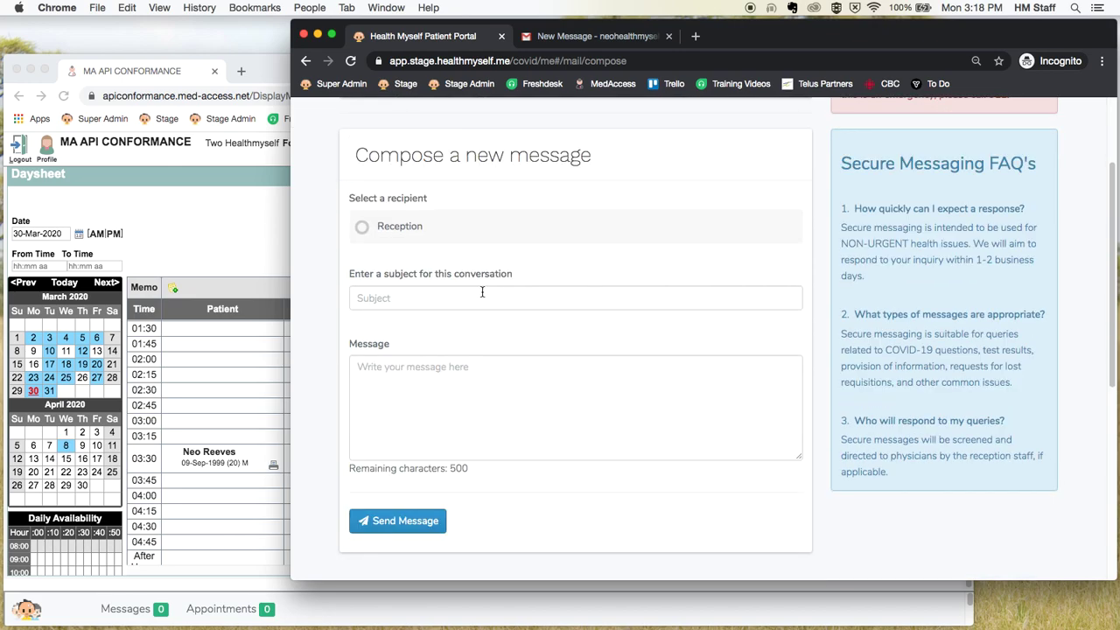
left_click(413, 229)
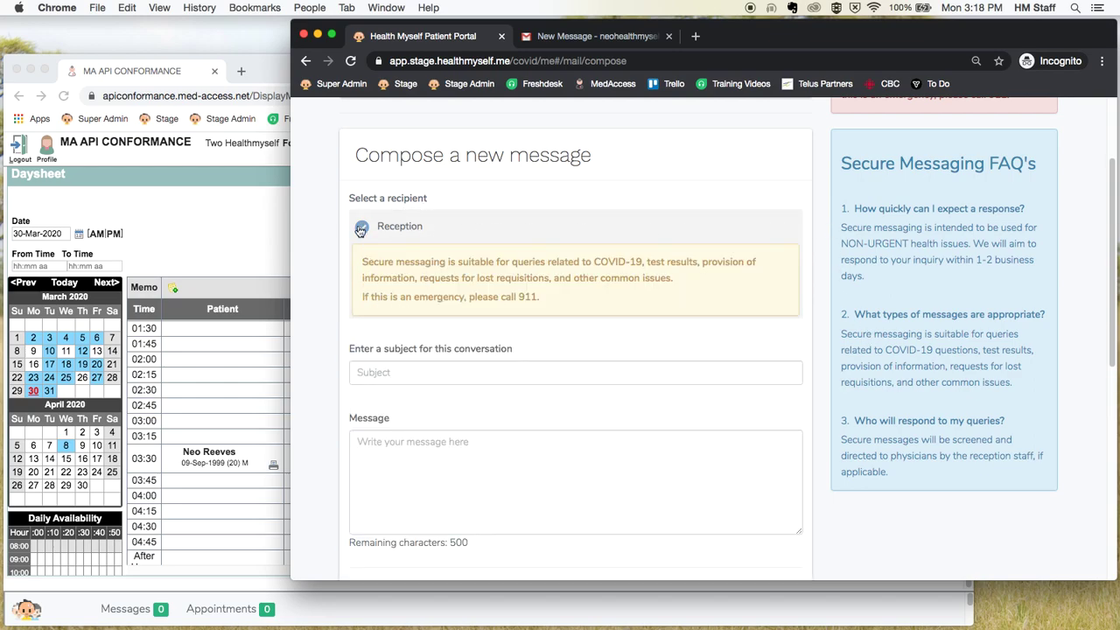
scroll(904, 208, "up", 1)
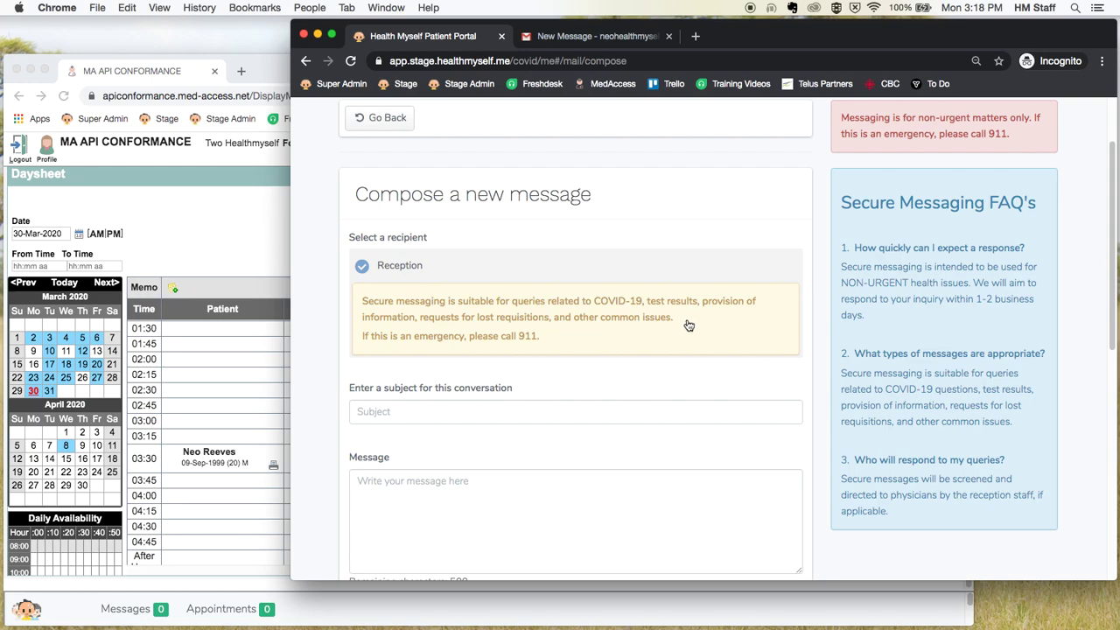
scroll(688, 324, "down", 2)
Step: Enter the subject "Question" and the message "Can I book an appointment for my eye infection?", and send it
left_click(464, 322)
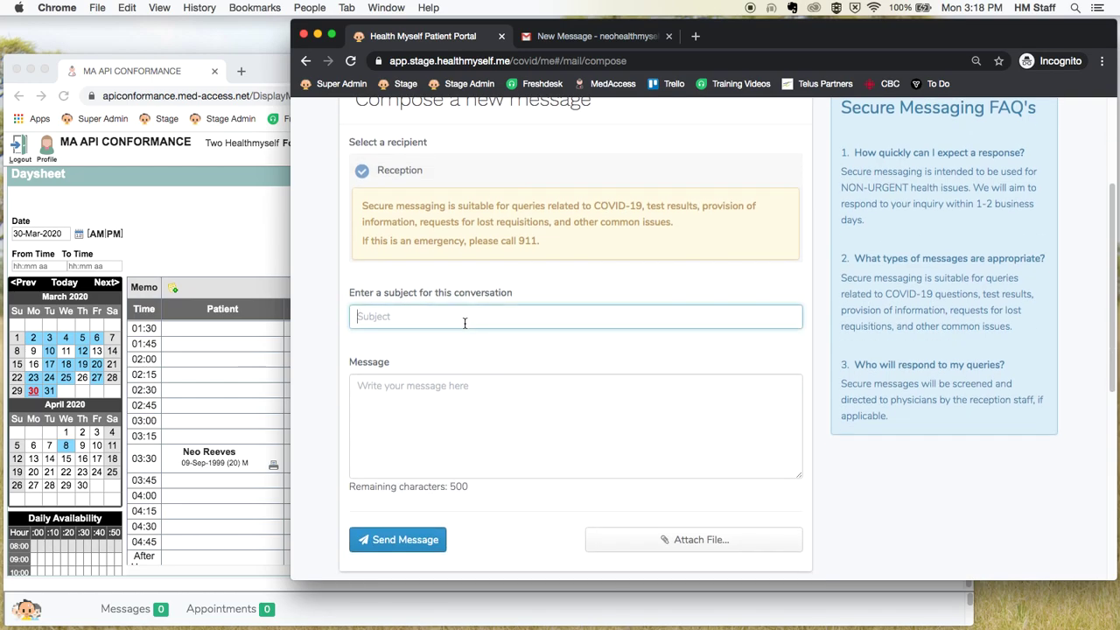
type("Question")
left_click(496, 421)
type("Can I book an appoi")
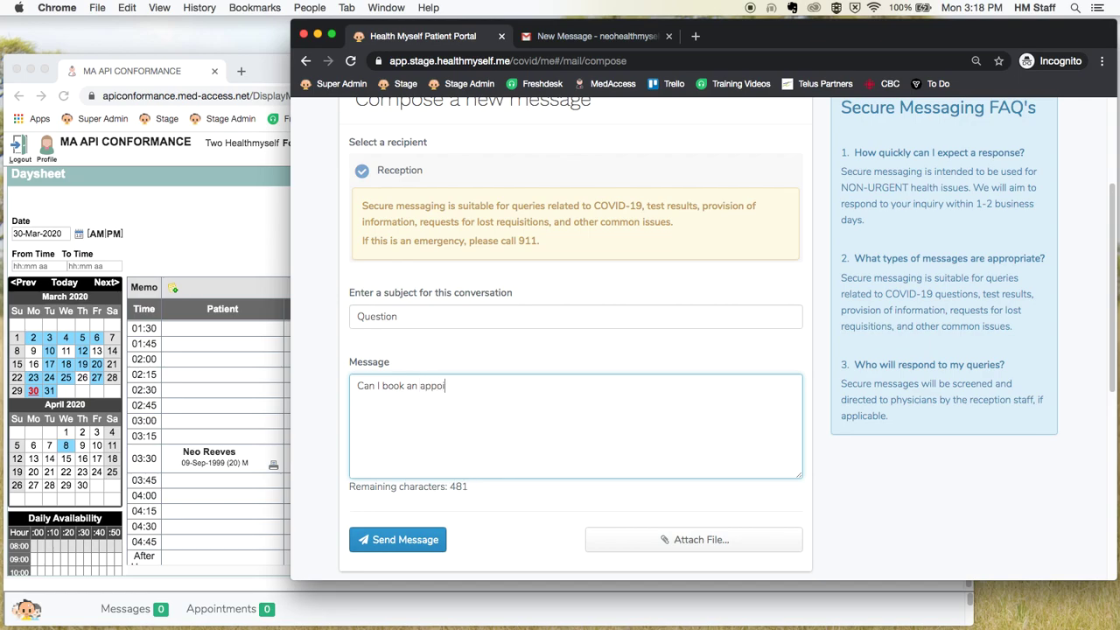
type("ntment for my eye infection")
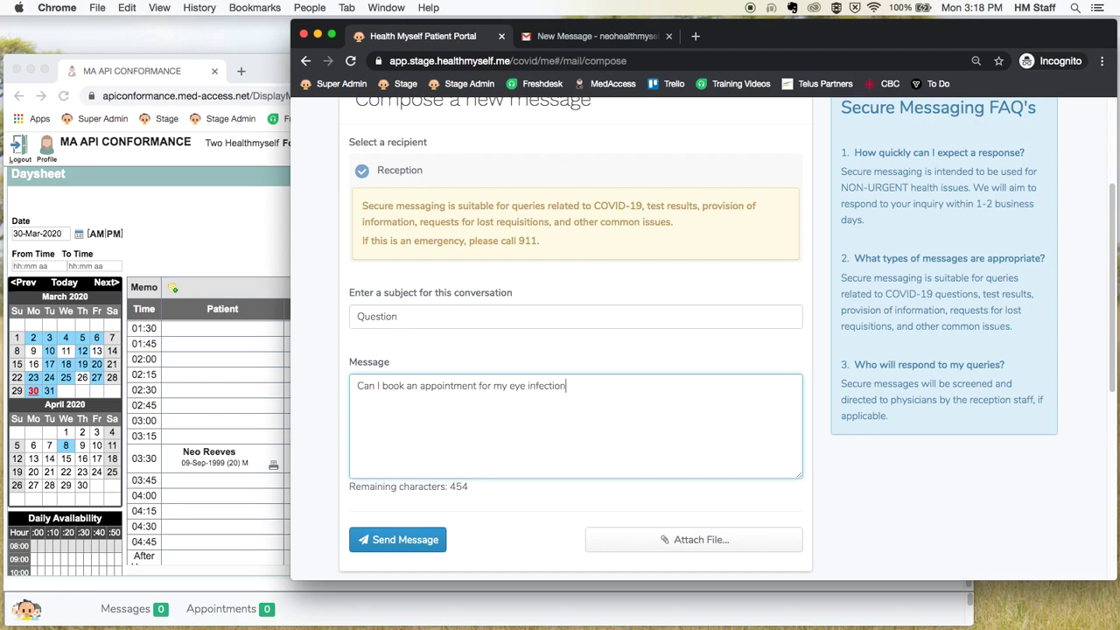
type("?")
left_click(400, 540)
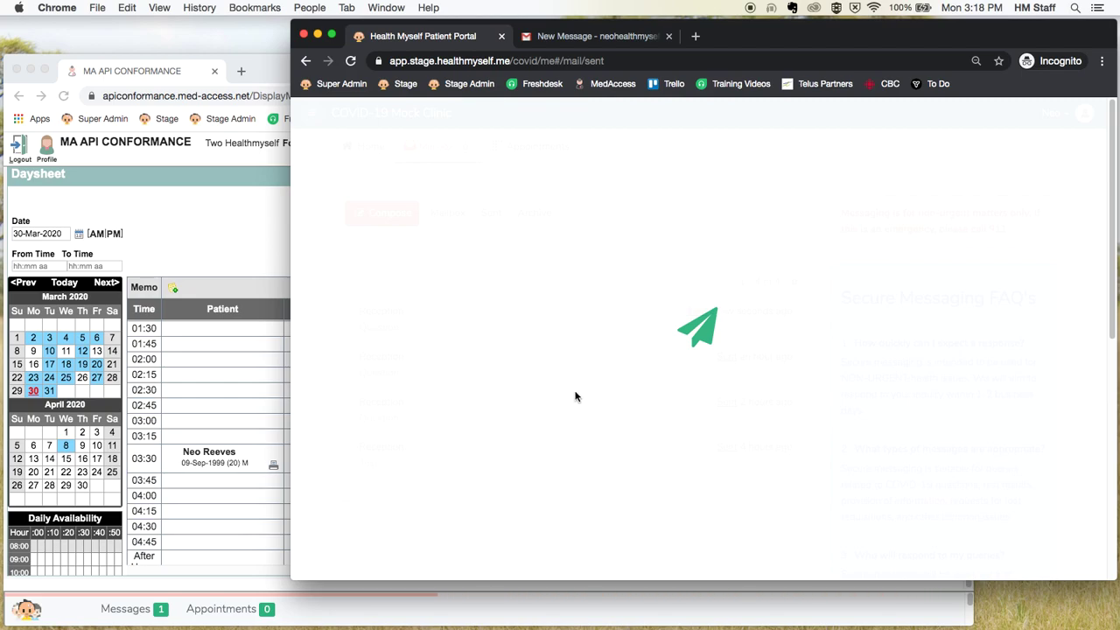
Step: Switch to the clinic's MA API CONFORMANCE window, open the provider mailbox in an enlarged window, and open the patient's new Question message
left_click(148, 69)
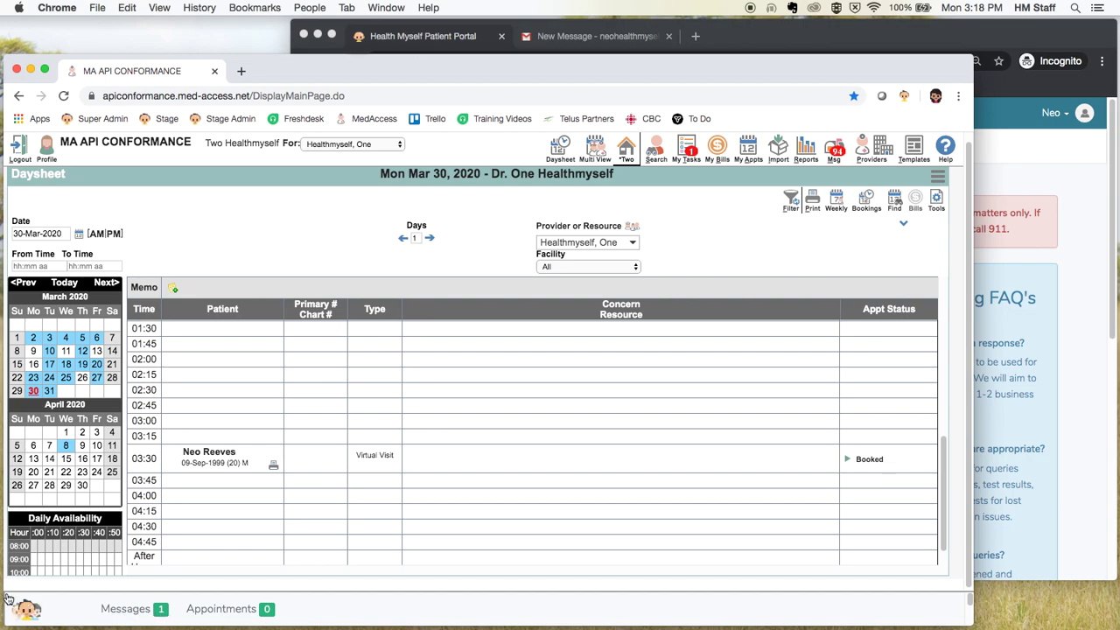
left_click(135, 617)
left_click_drag(435, 182, 382, 50)
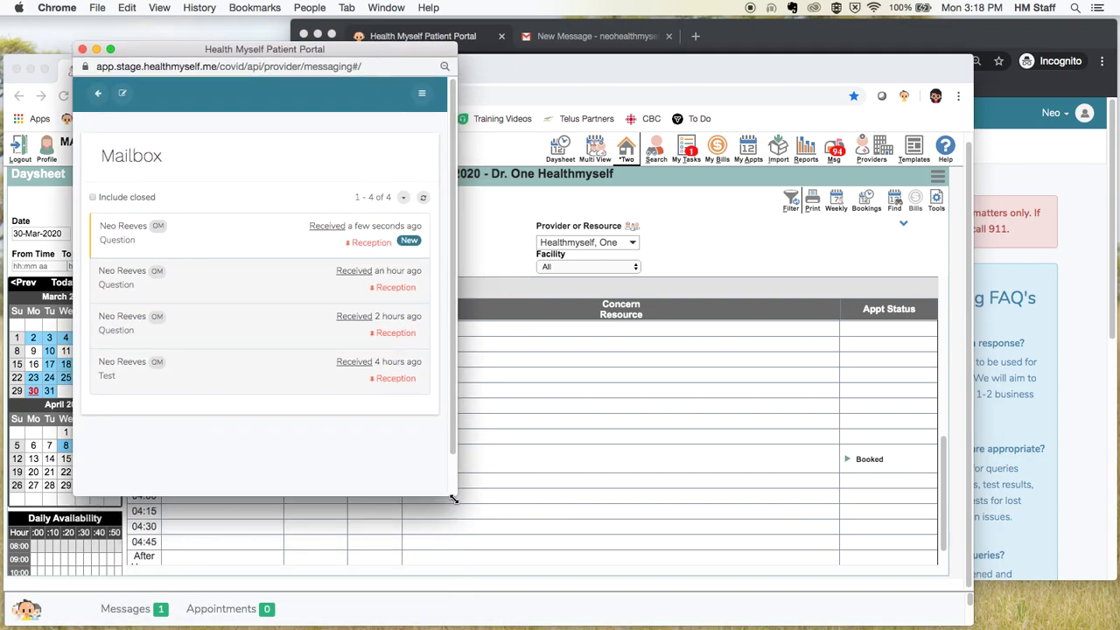
left_click_drag(455, 493, 655, 596)
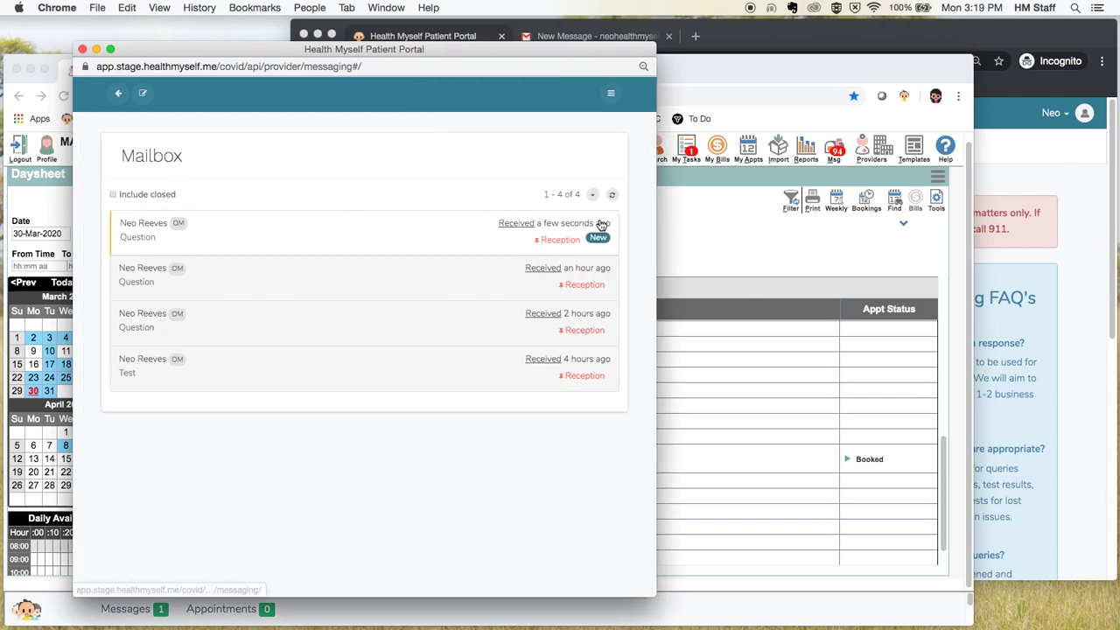
left_click(148, 225)
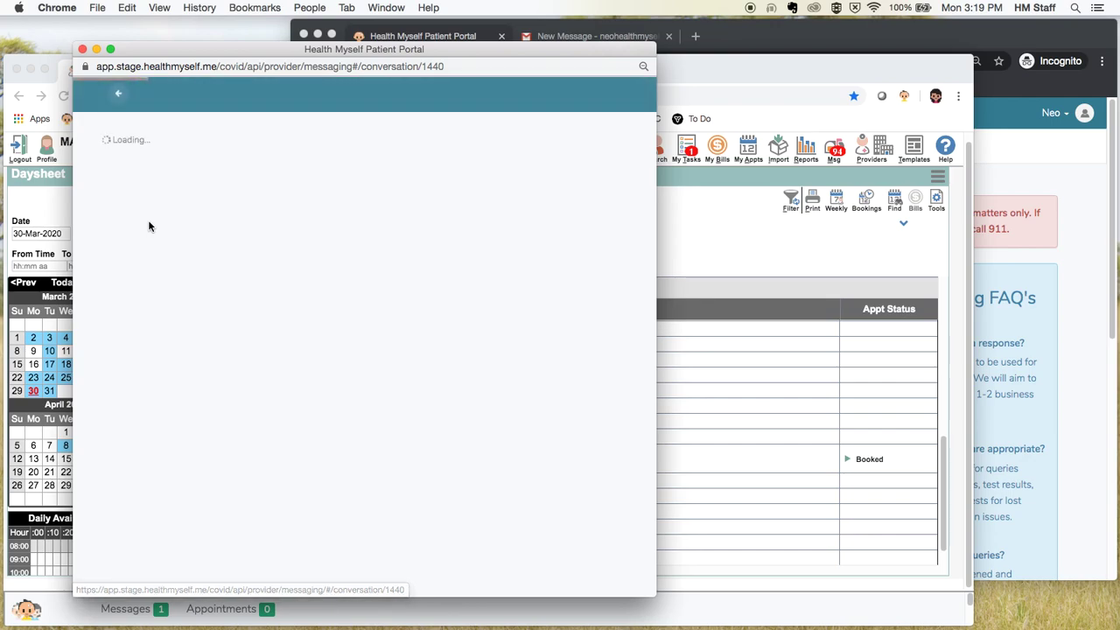
scroll(312, 350, "down", 3)
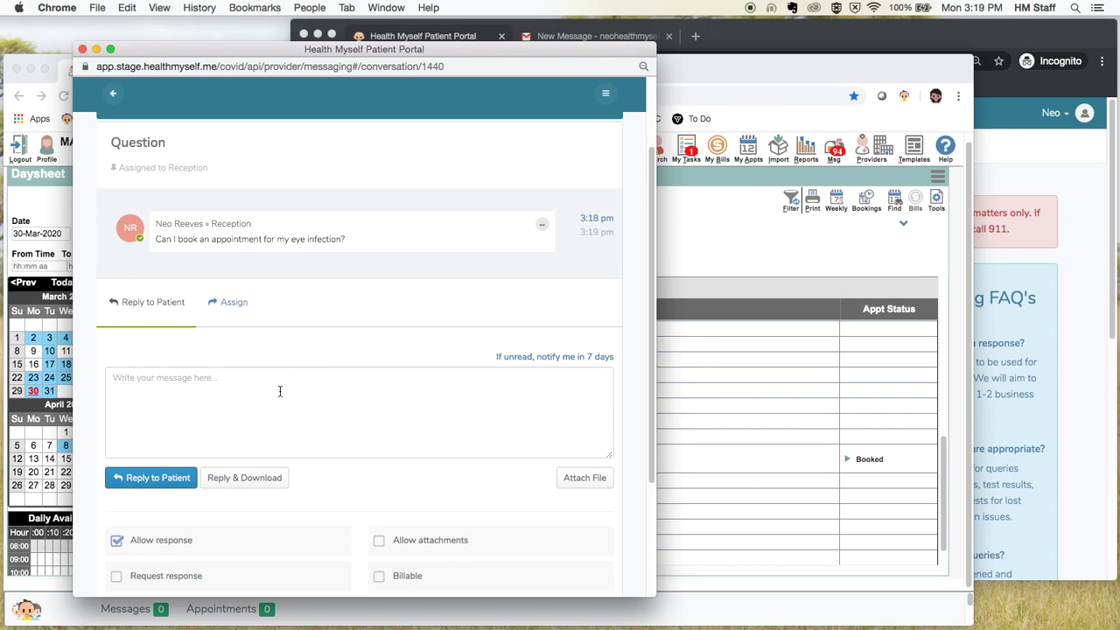
Step: Show the options for assigning the conversation to a provider with comments, and close the mailbox without assigning it
left_click(230, 305)
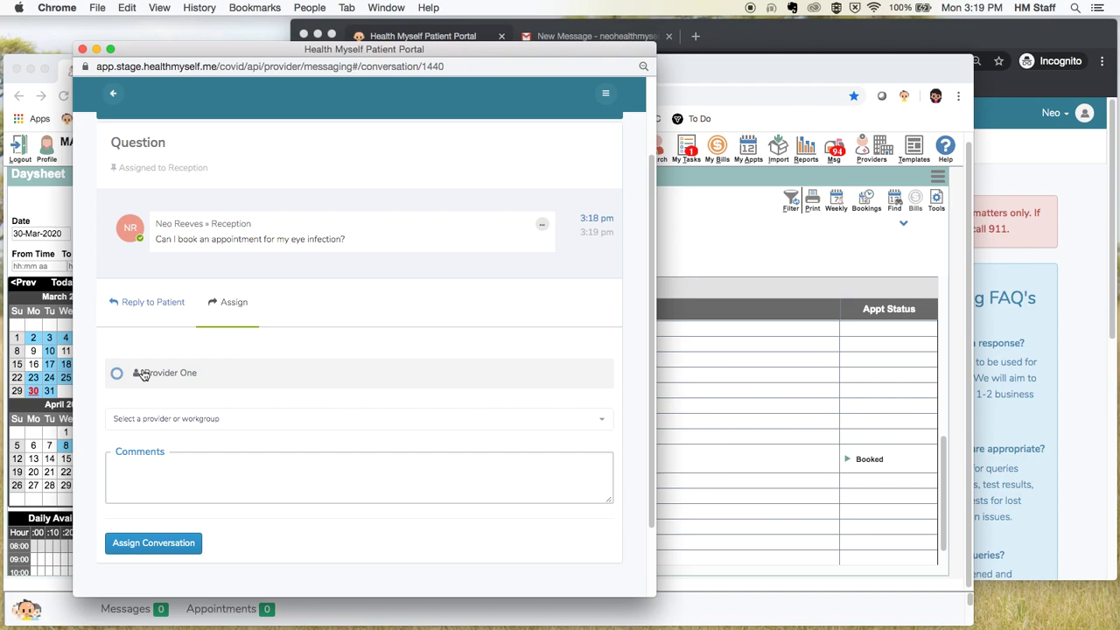
left_click(186, 472)
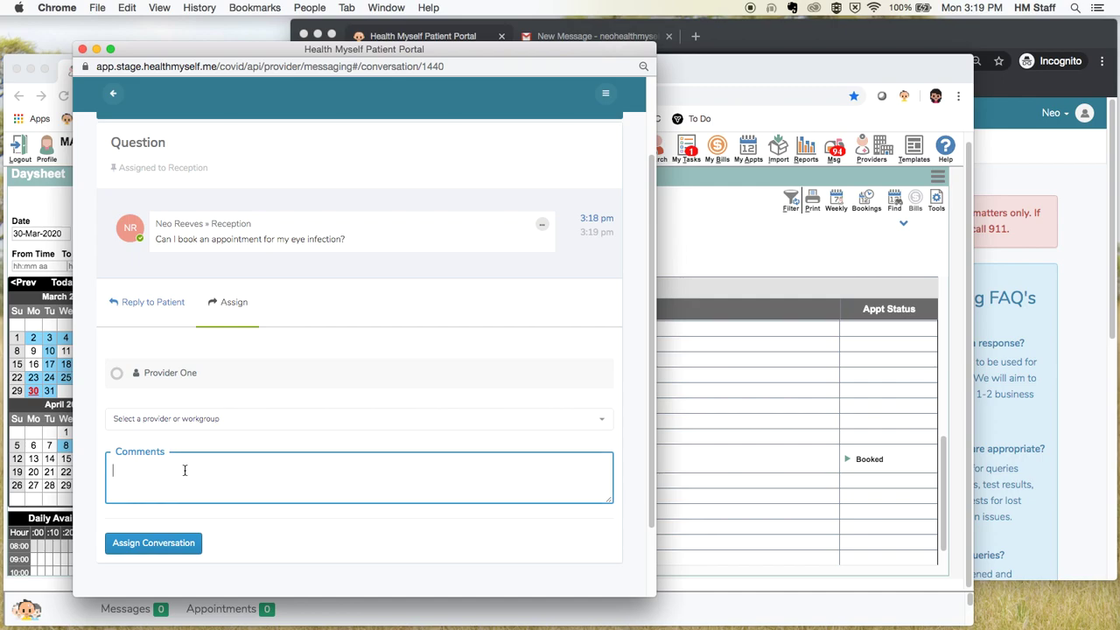
left_click(82, 49)
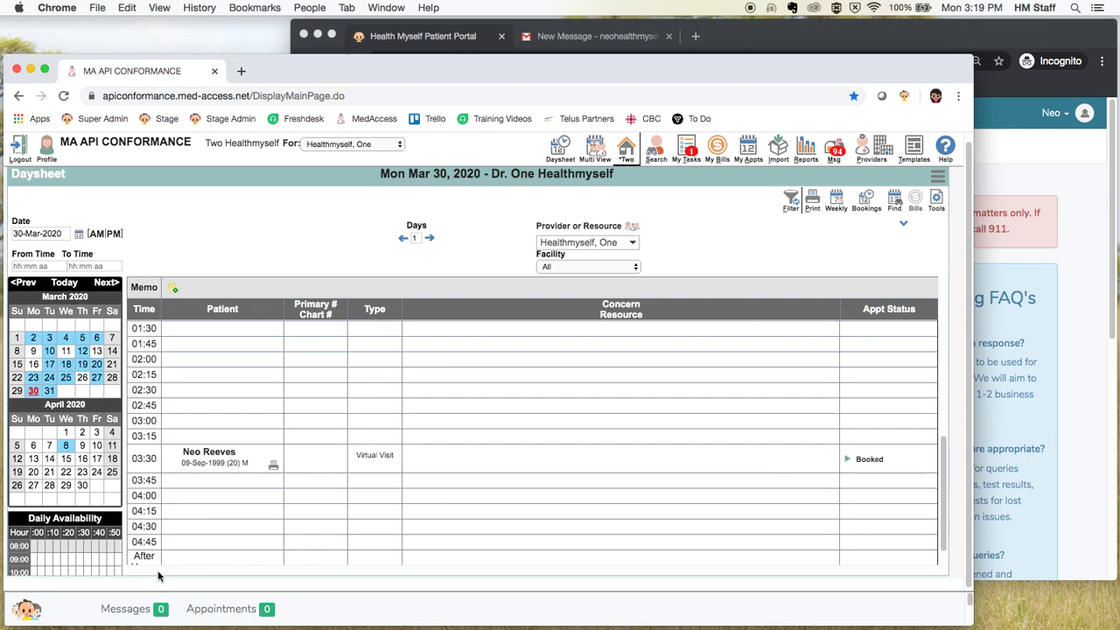
Step: Open the COVID-19 Mock Clinic provider portal and view its list of broadcasts
left_click(26, 610)
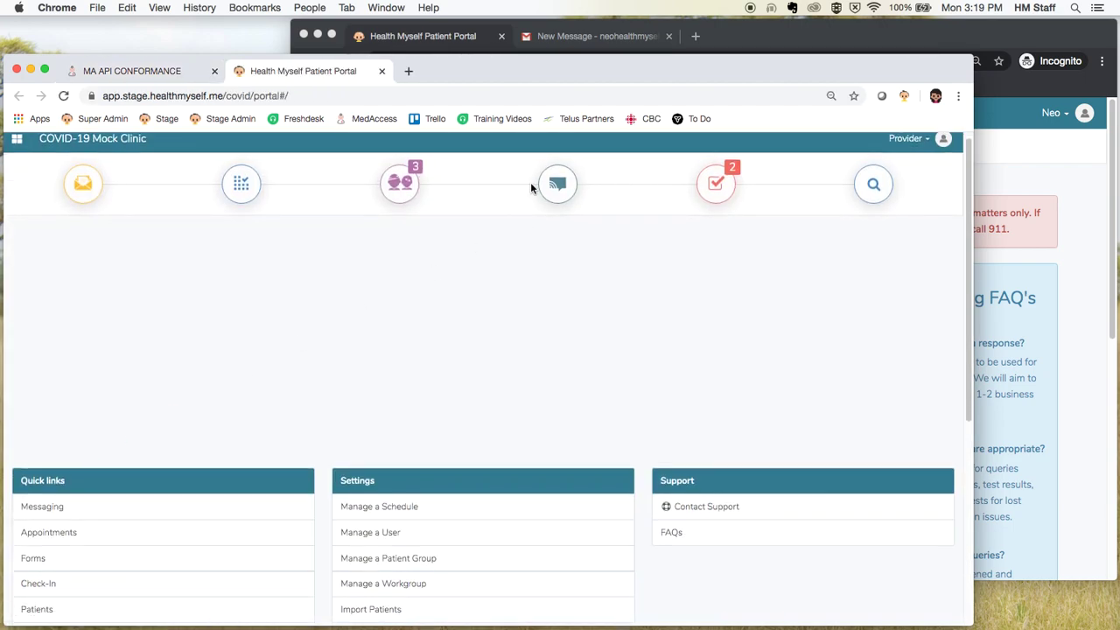
left_click(553, 173)
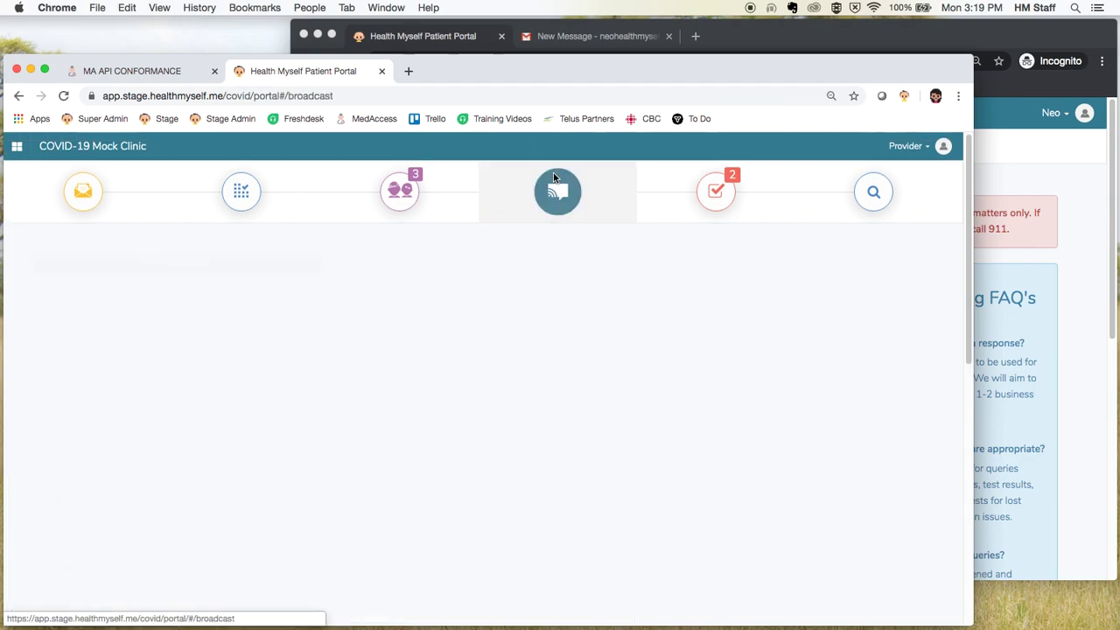
scroll(867, 352, "down", 2)
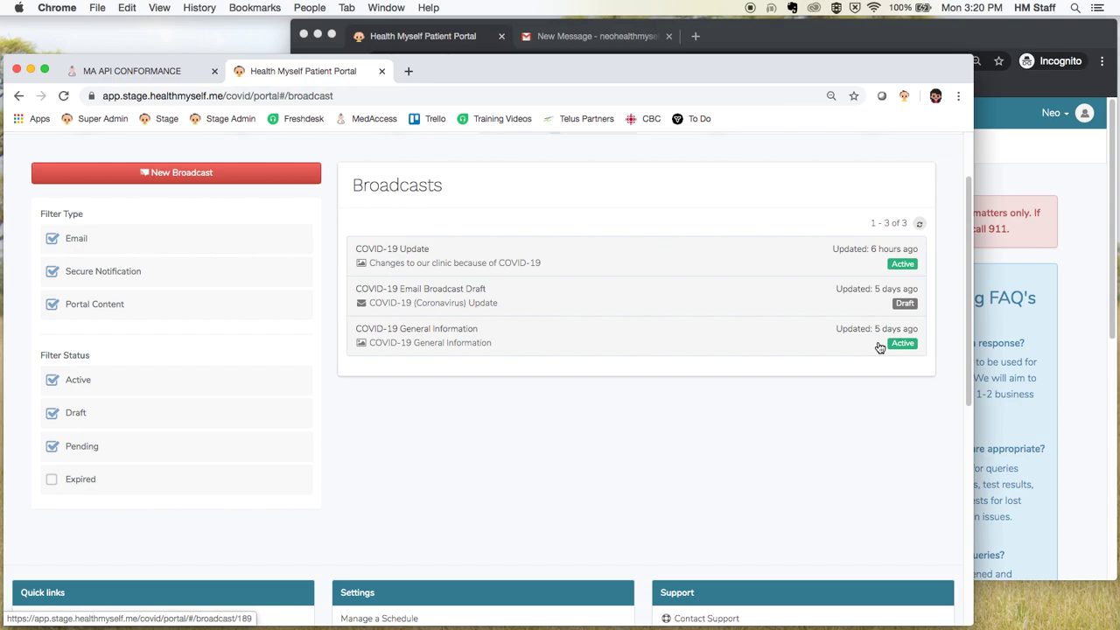
Step: Return to the patient's portal home page and review the clinic changes notice and the COVID-19 General Information broadcast
left_click(468, 37)
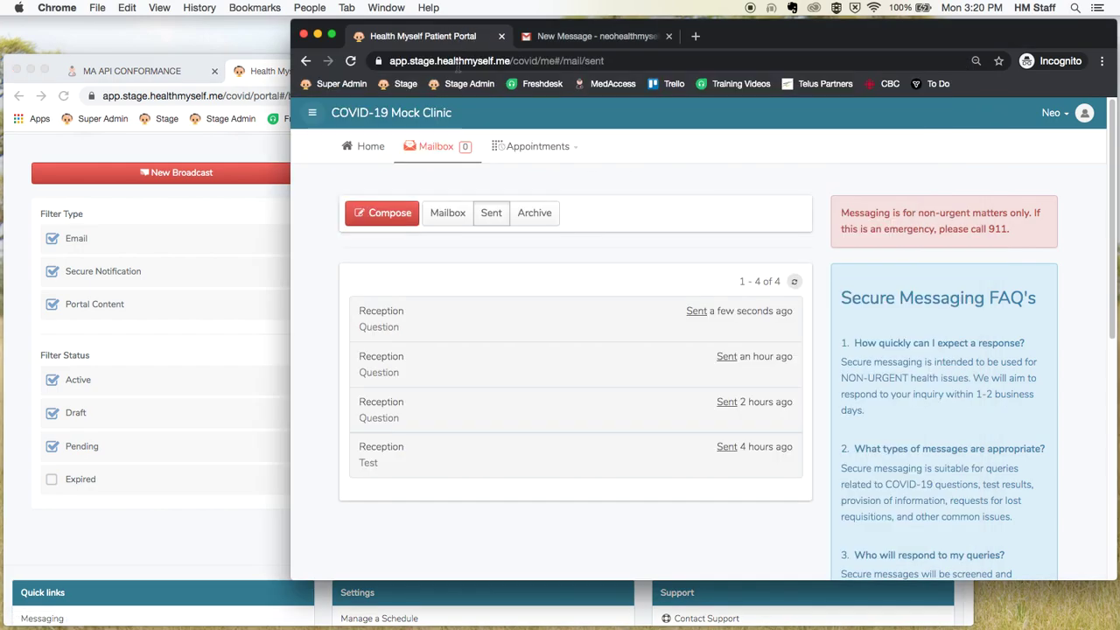
left_click(382, 148)
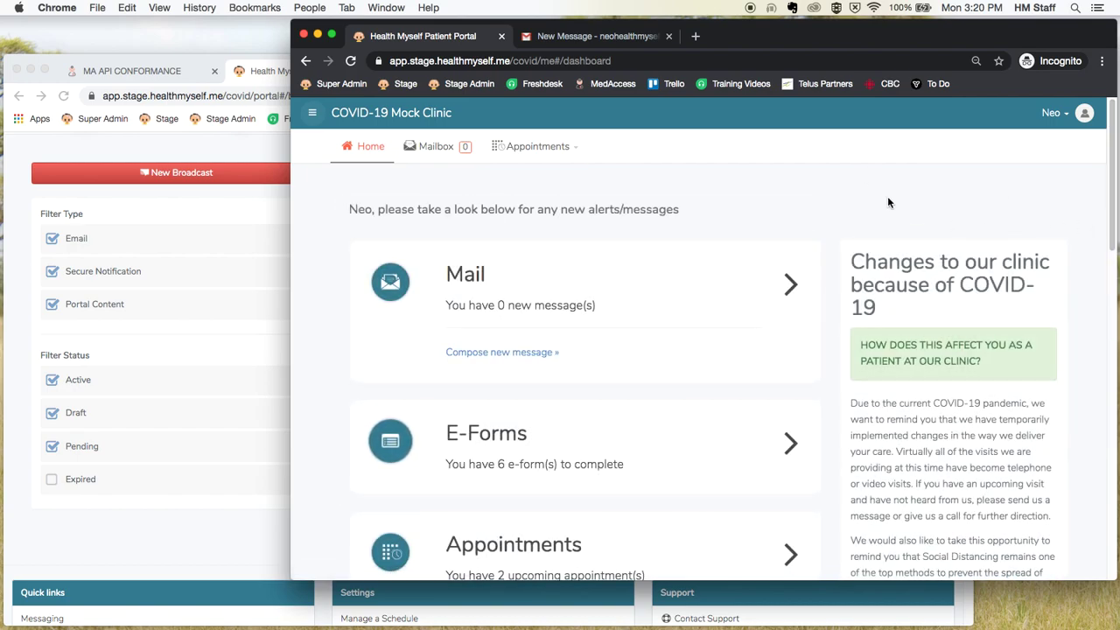
scroll(904, 214, "down", 1)
scroll(904, 214, "up", 1)
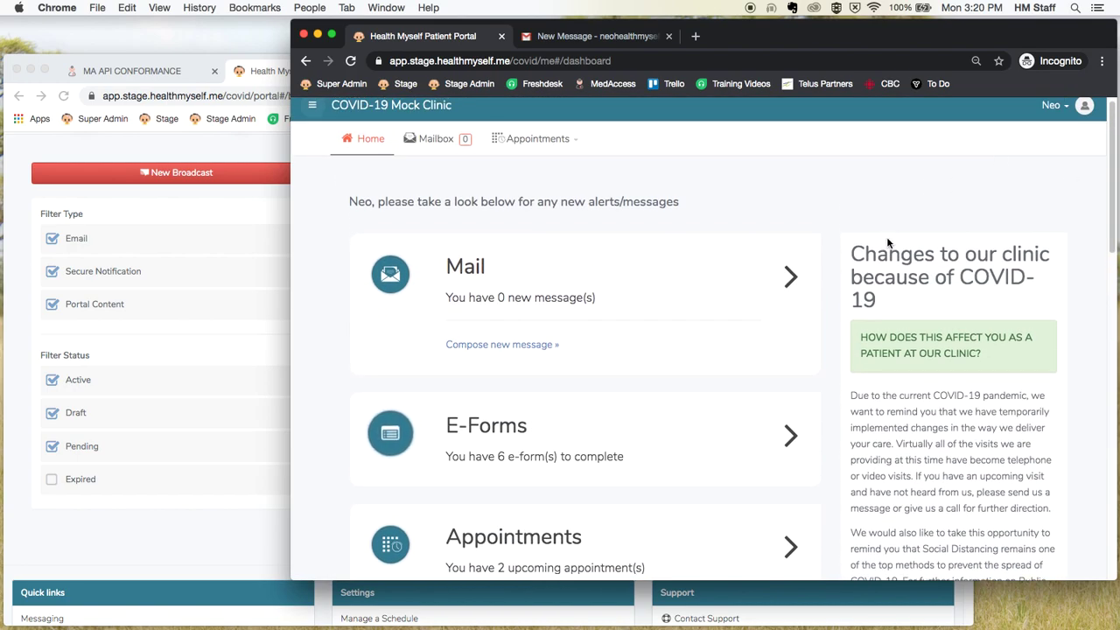
scroll(863, 176, "down", 2)
scroll(863, 176, "down", 1)
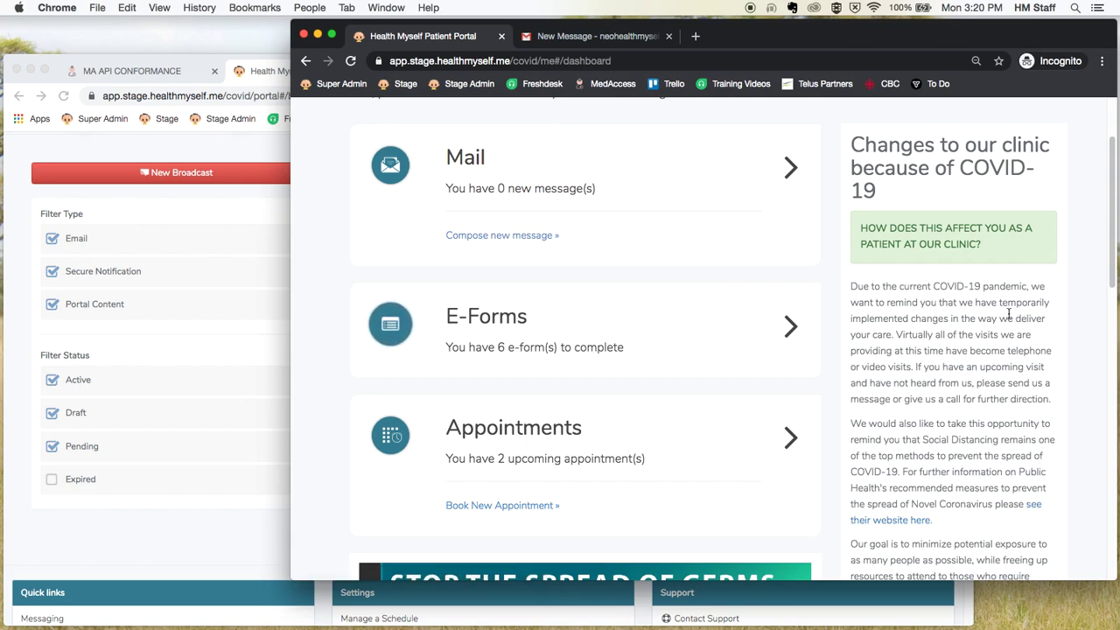
scroll(980, 289, "down", 5)
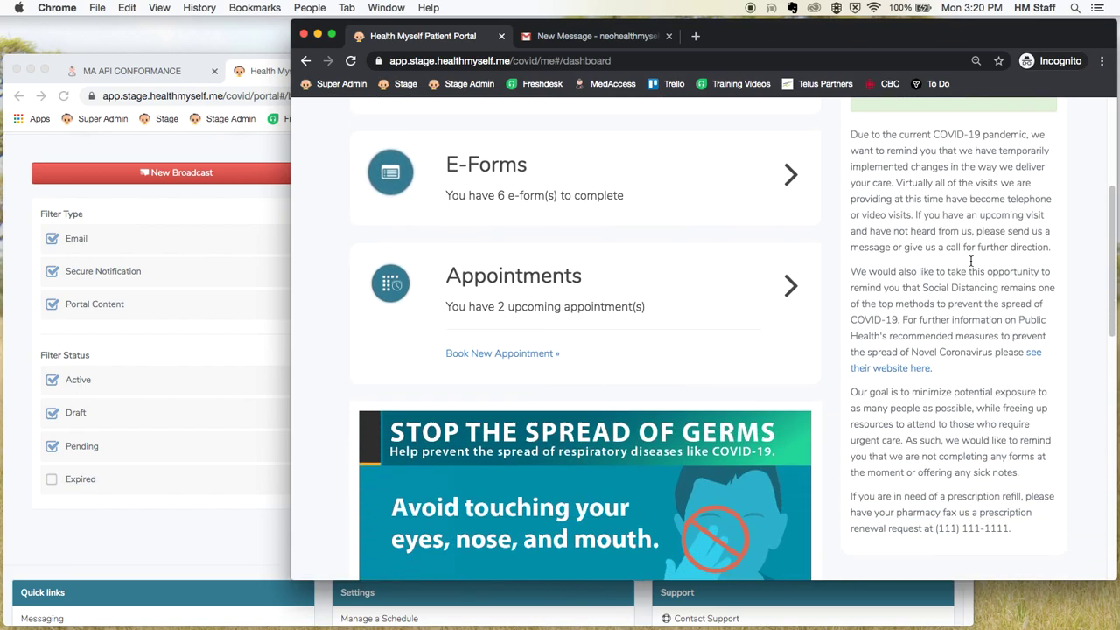
scroll(955, 271, "down", 3)
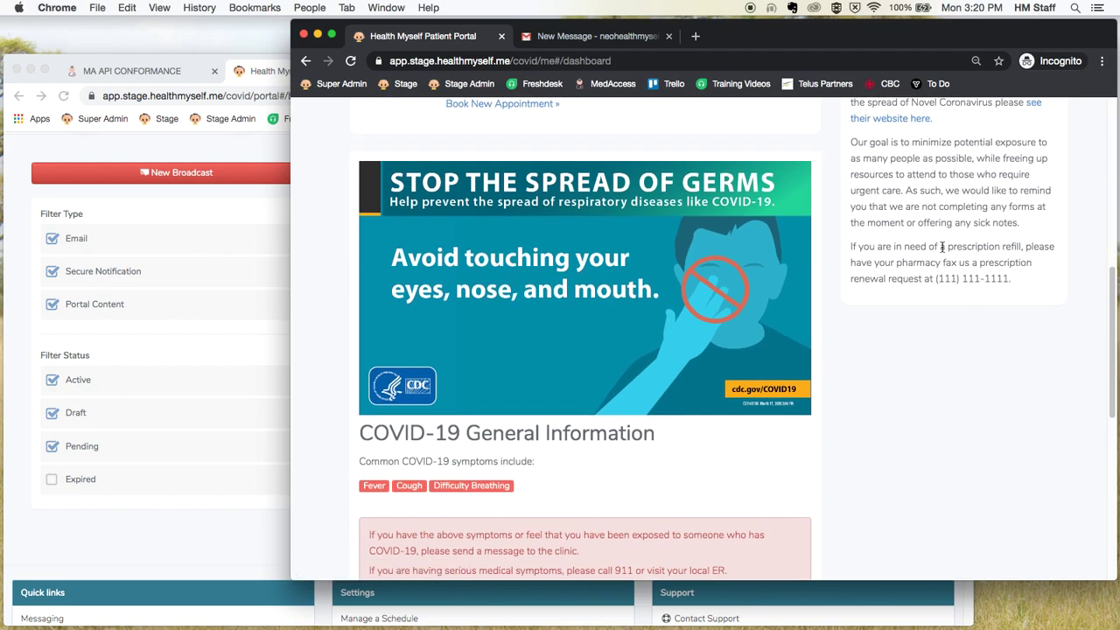
scroll(984, 220, "up", 5)
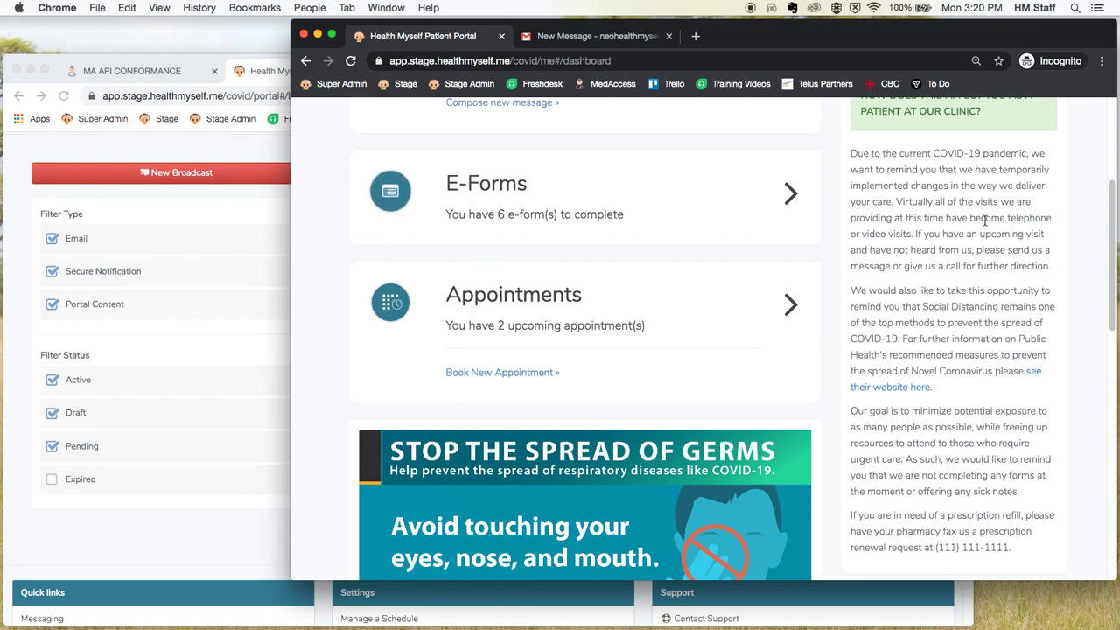
scroll(980, 341, "up", 3)
scroll(933, 308, "down", 3)
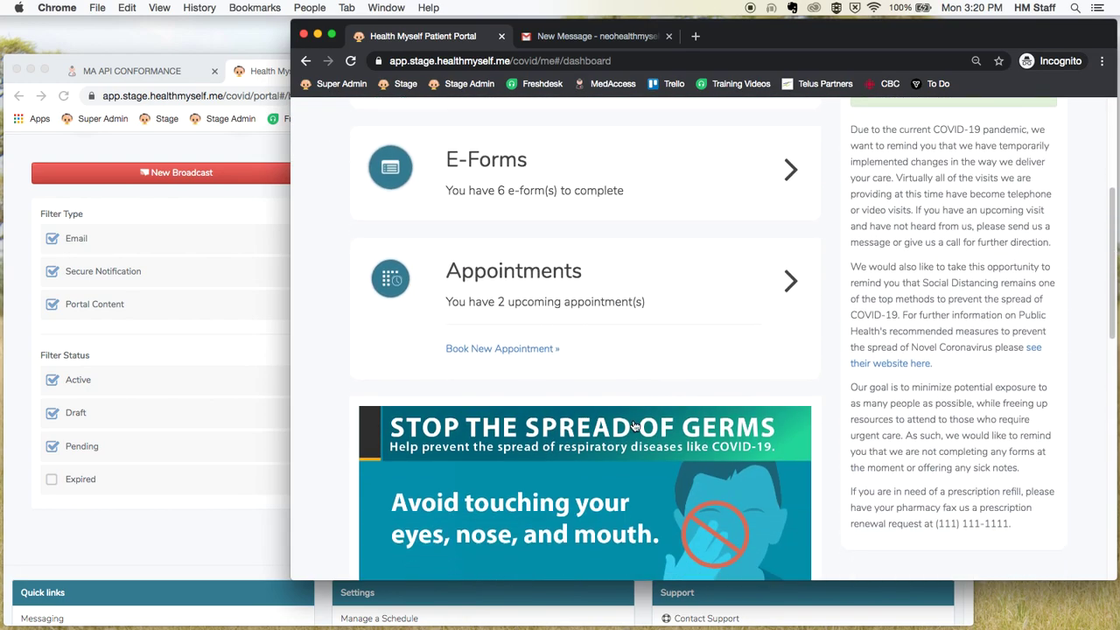
scroll(858, 362, "up", 3)
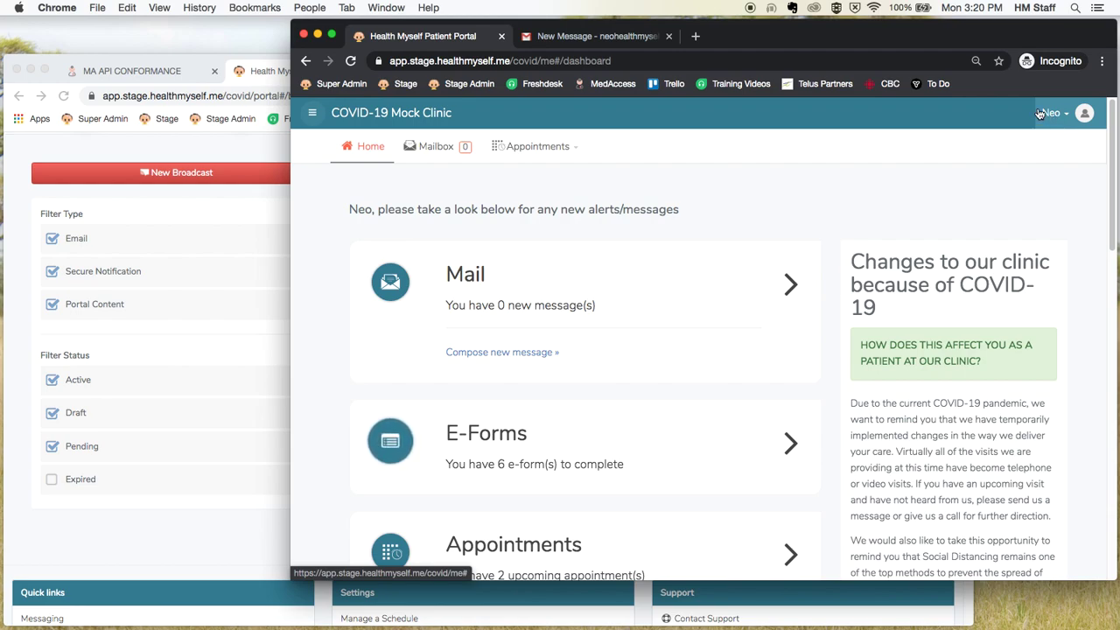
Step: Return to the provider portal, open the COVID-19 Email Broadcast Draft, and review its content and preview
left_click(262, 73)
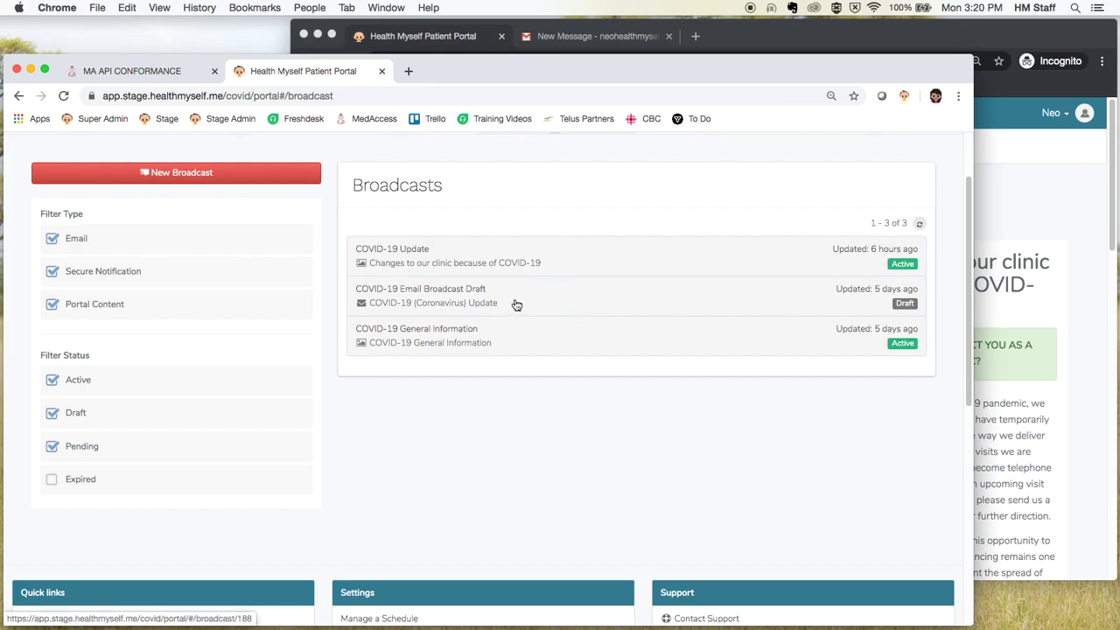
left_click(487, 296)
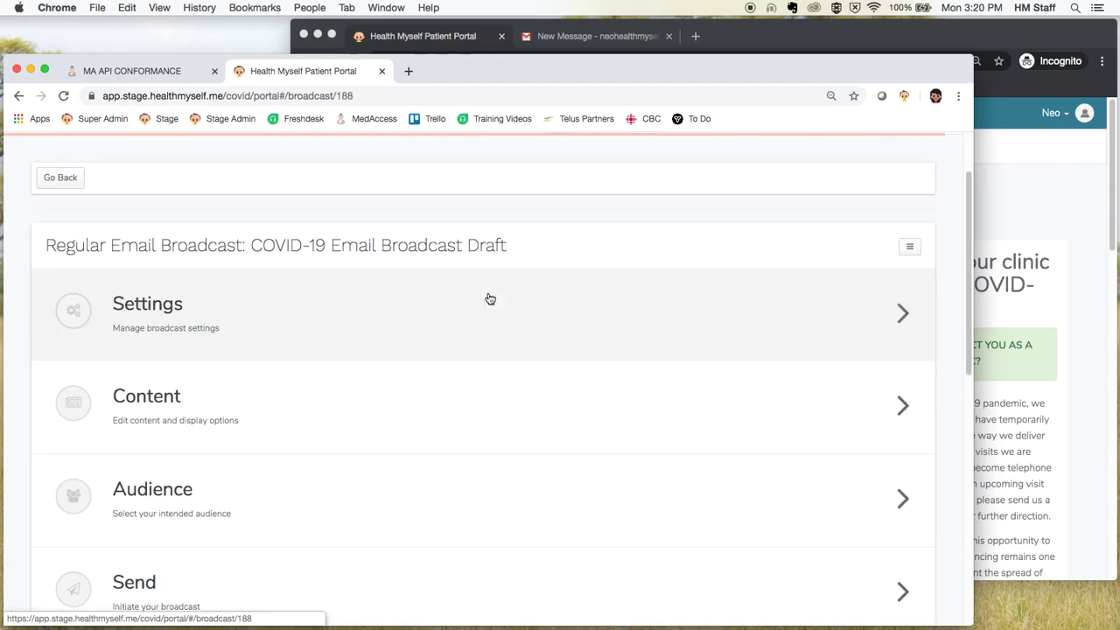
left_click(438, 404)
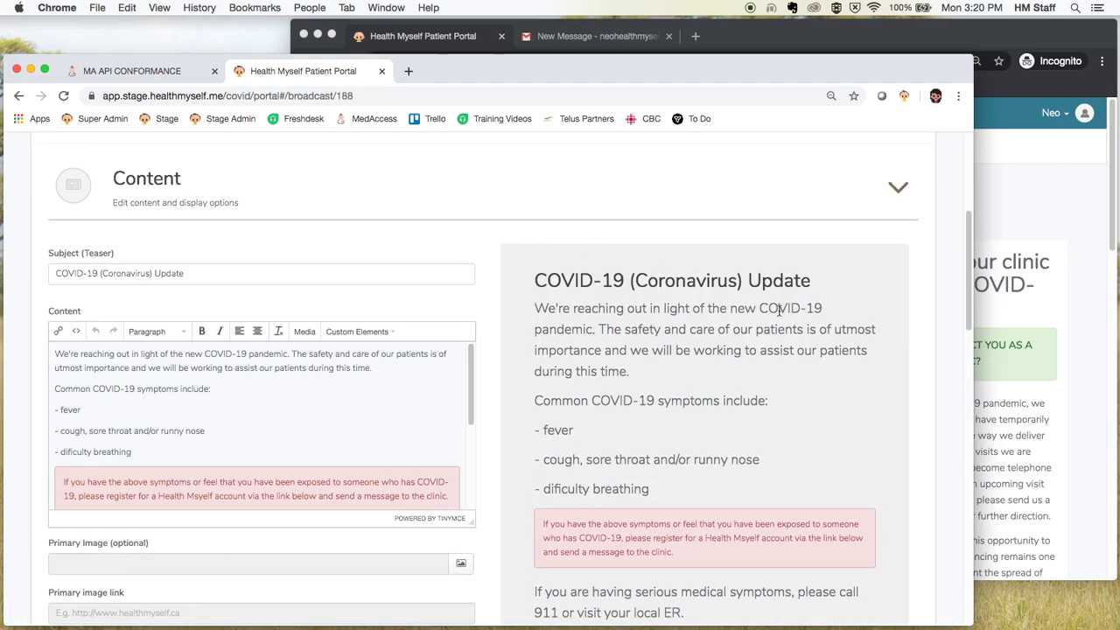
scroll(547, 244, "down", 3)
scroll(580, 512, "down", 10)
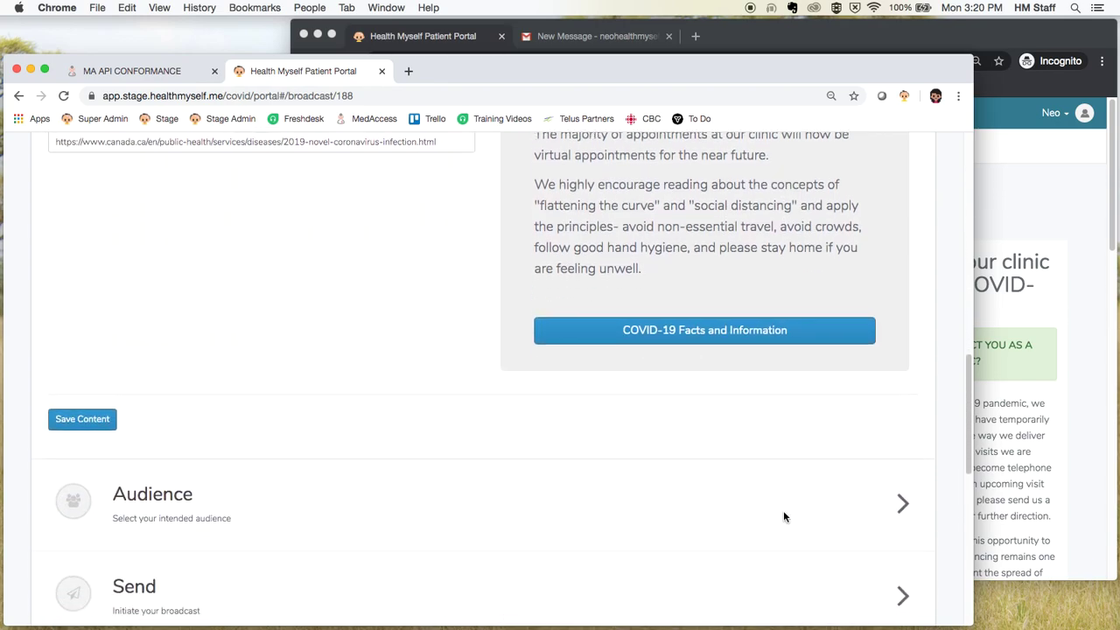
Step: Open the Send section of the broadcast draft and review its recipient groups, preview, test email and sending options
left_click(178, 342)
scroll(175, 336, "down", 5)
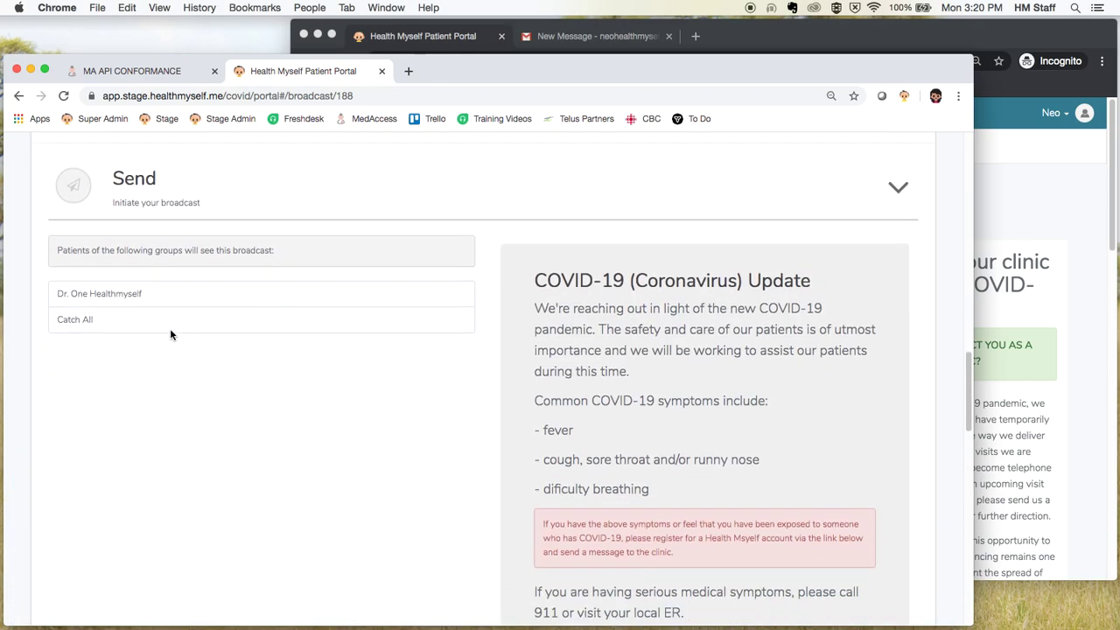
scroll(176, 334, "down", 5)
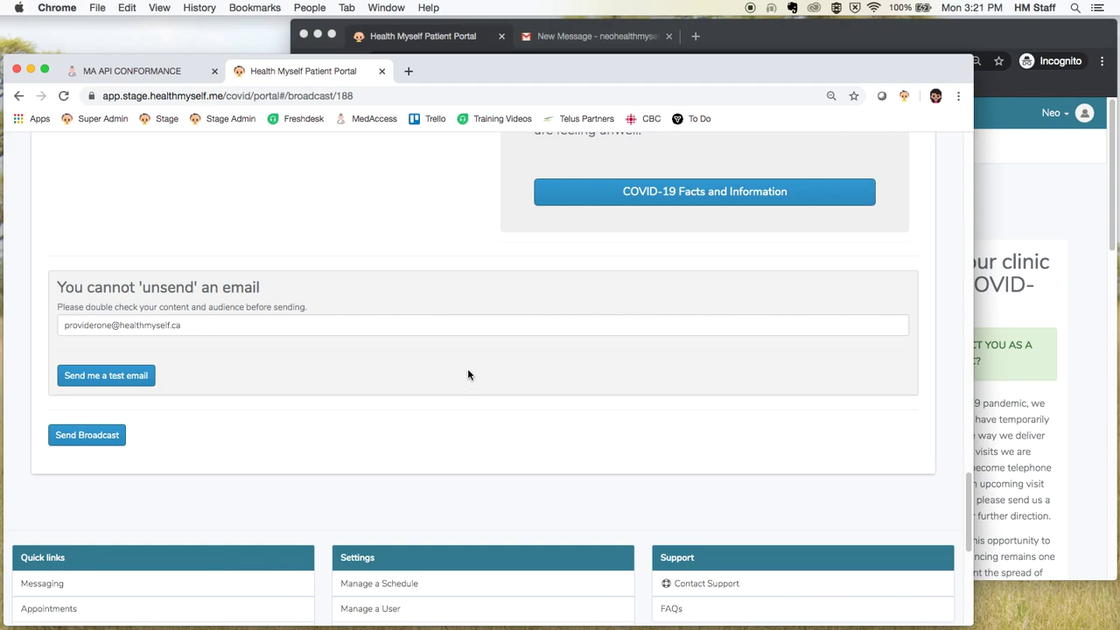
scroll(565, 420, "up", 10)
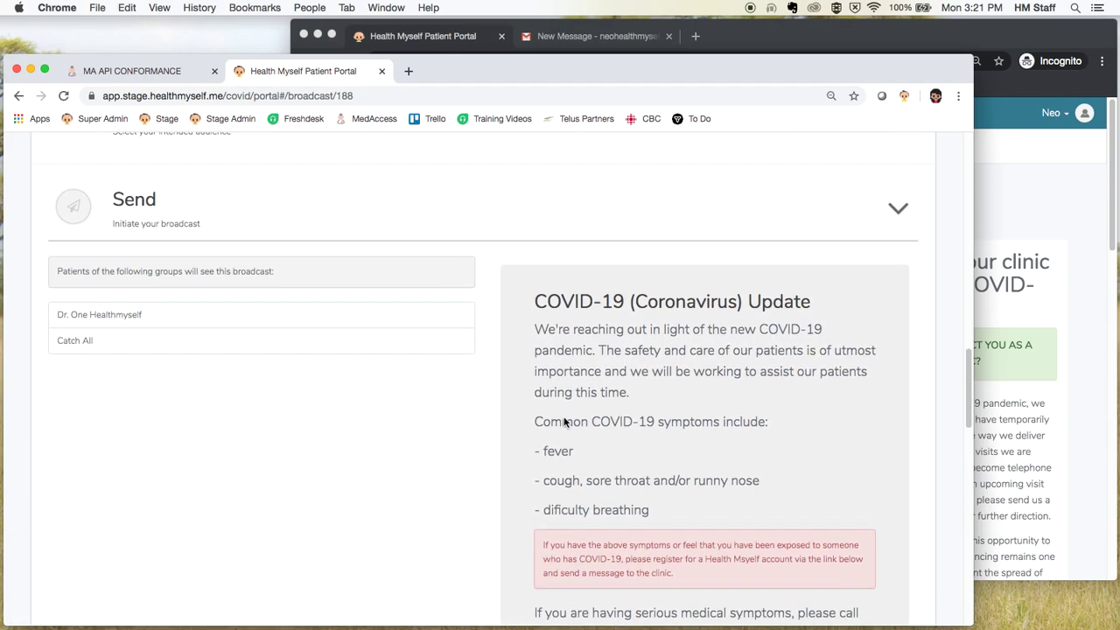
scroll(565, 422, "up", 5)
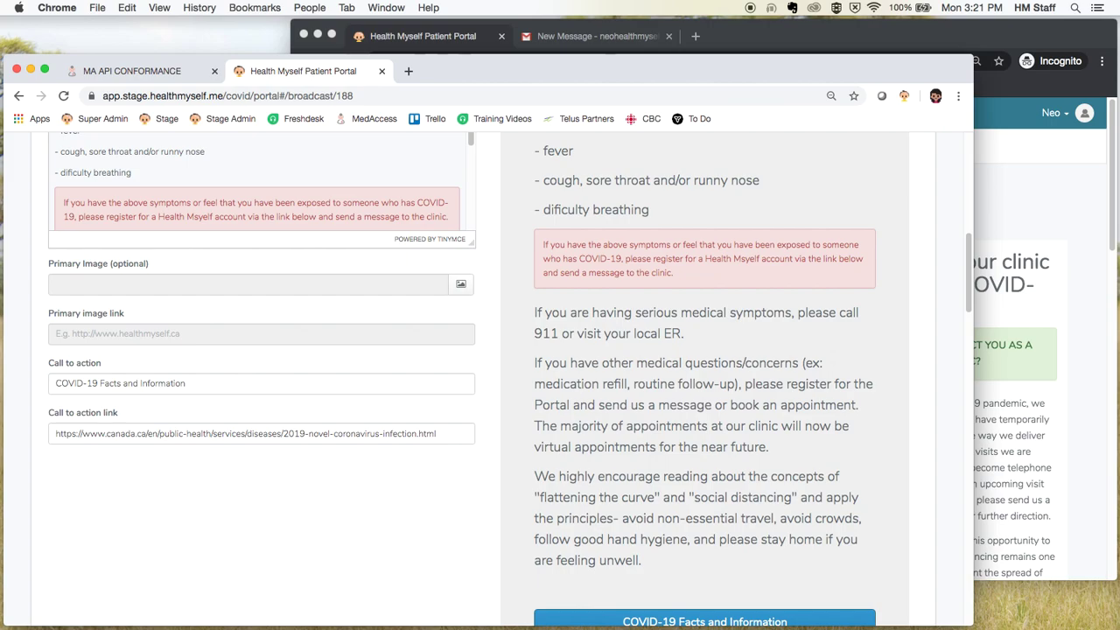
Step: Switch to the patient's portal, start booking a new appointment, and review the available appointment categories
left_click(465, 39)
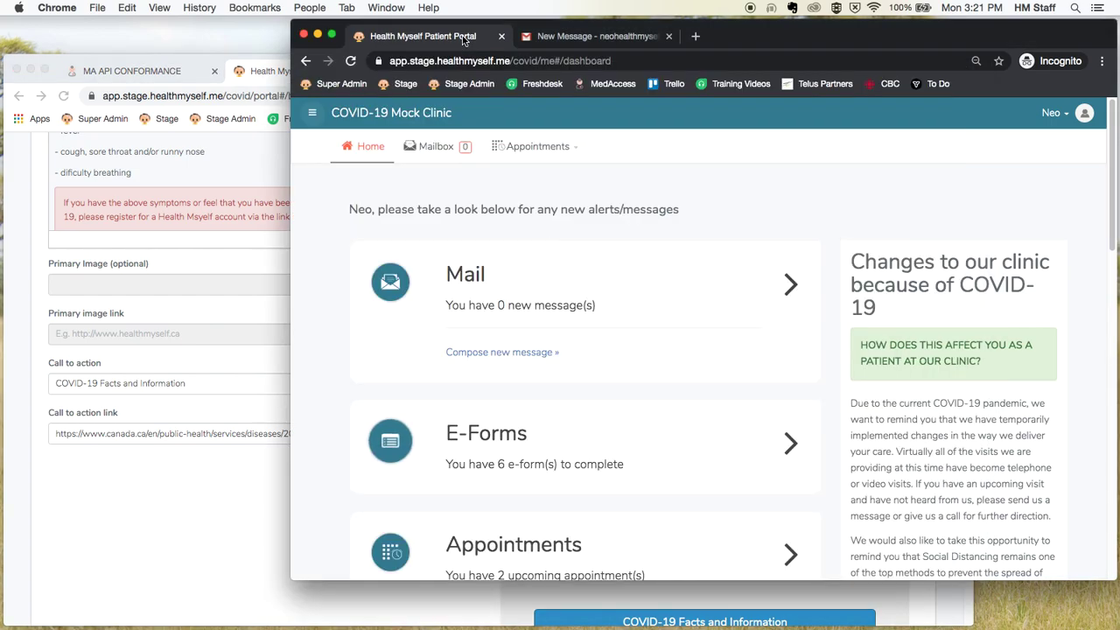
left_click(563, 146)
left_click(645, 239)
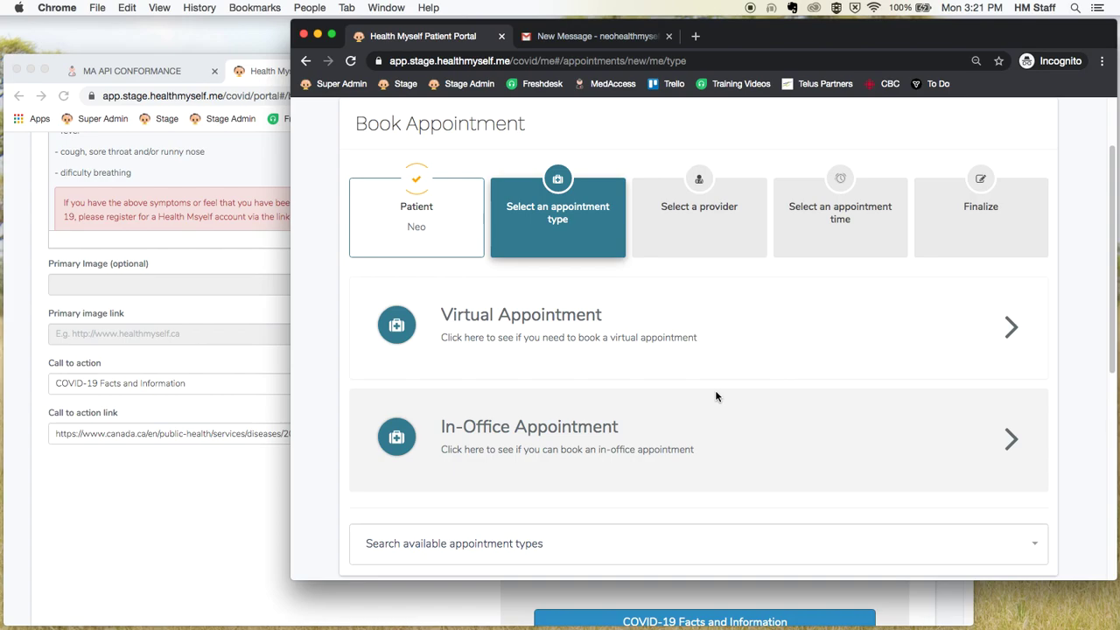
scroll(716, 396, "down", 2)
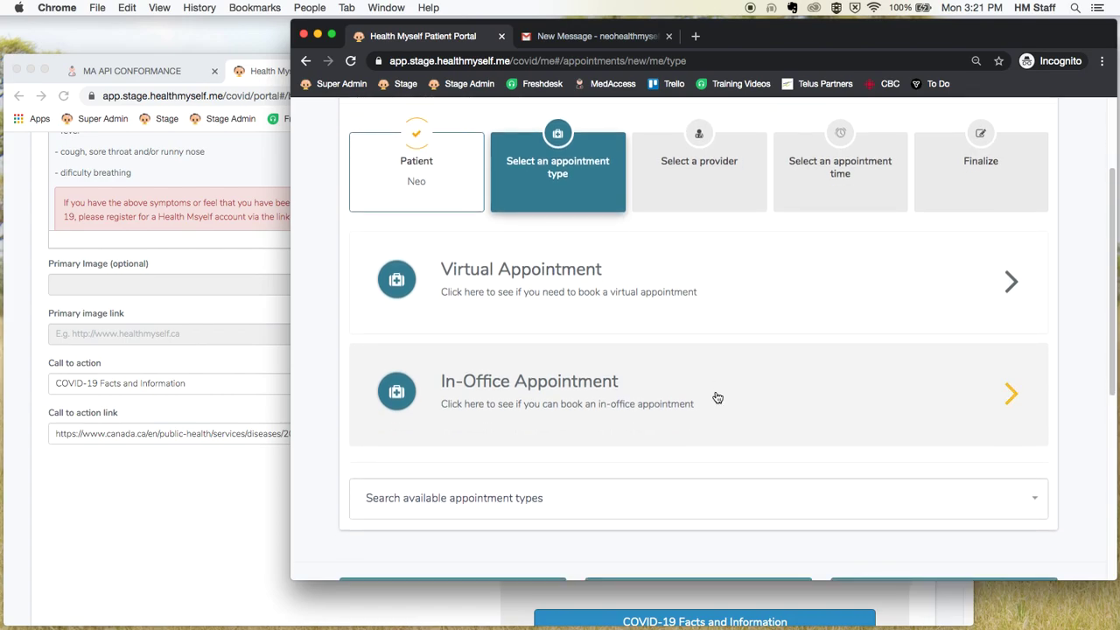
scroll(575, 315, "down", 2)
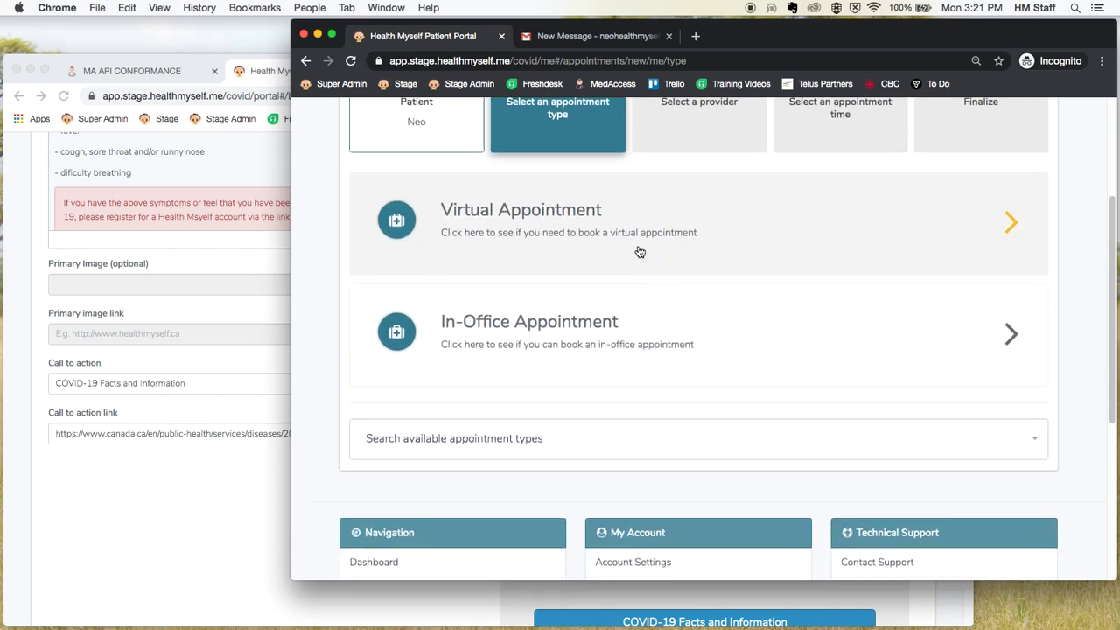
scroll(625, 238, "up", 5)
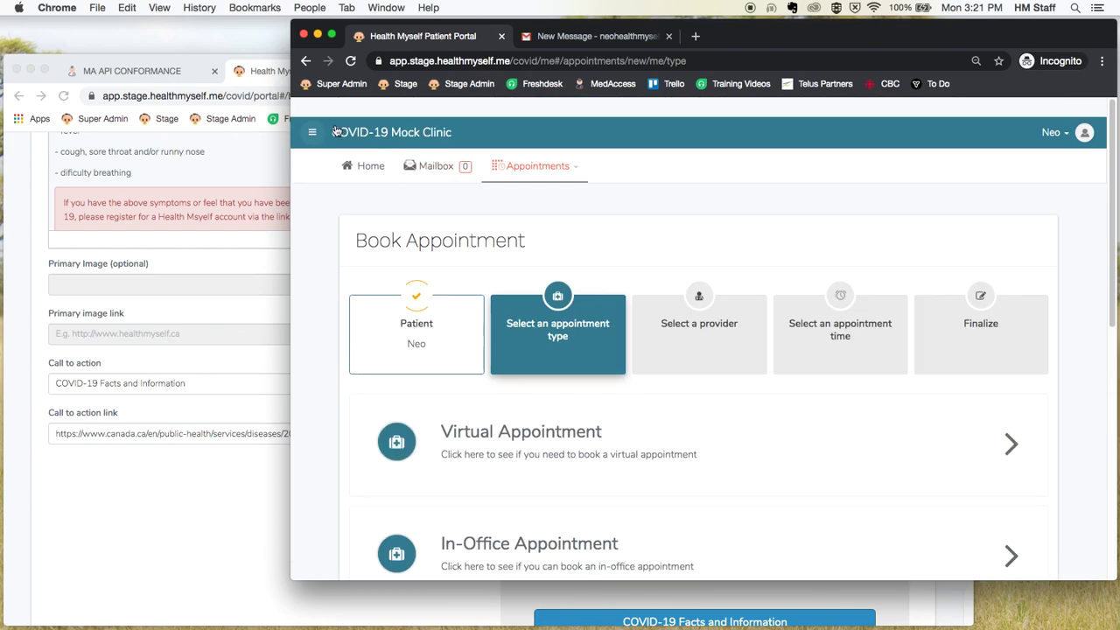
scroll(580, 184, "down", 6)
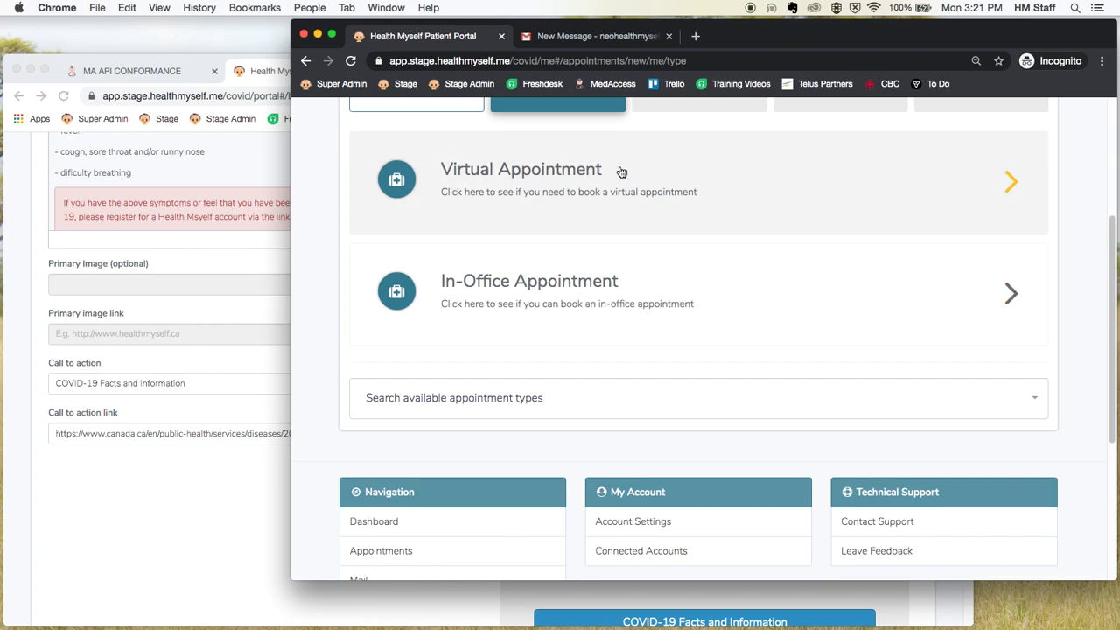
Step: Expand the Virtual Appointment and In-Office Appointment categories and review their COVID-19 notices and booking choices
left_click(622, 173)
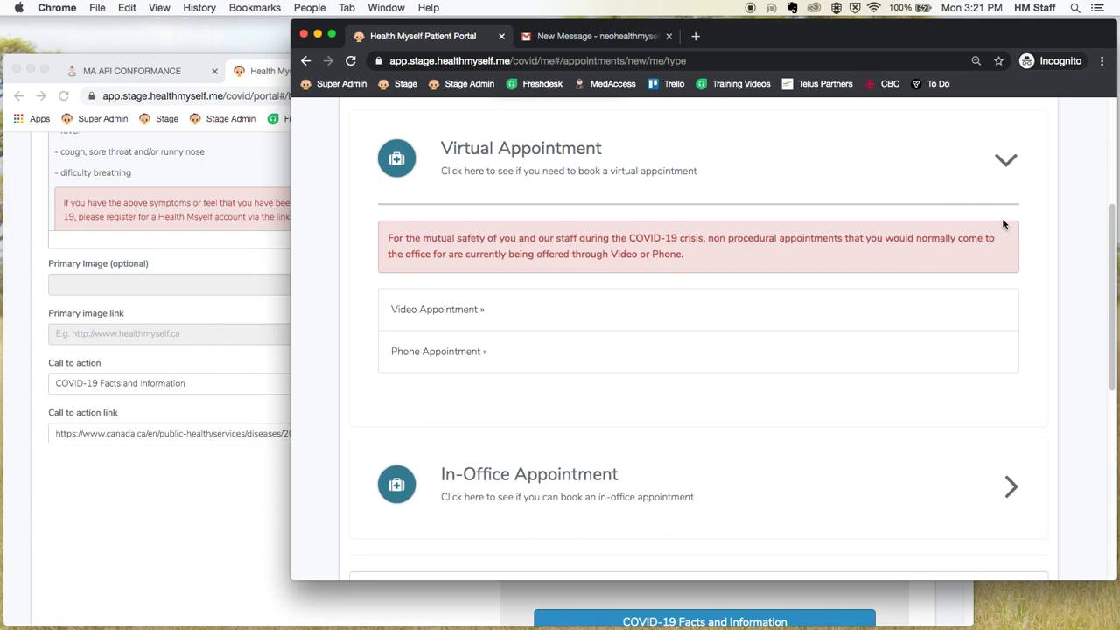
left_click(662, 440)
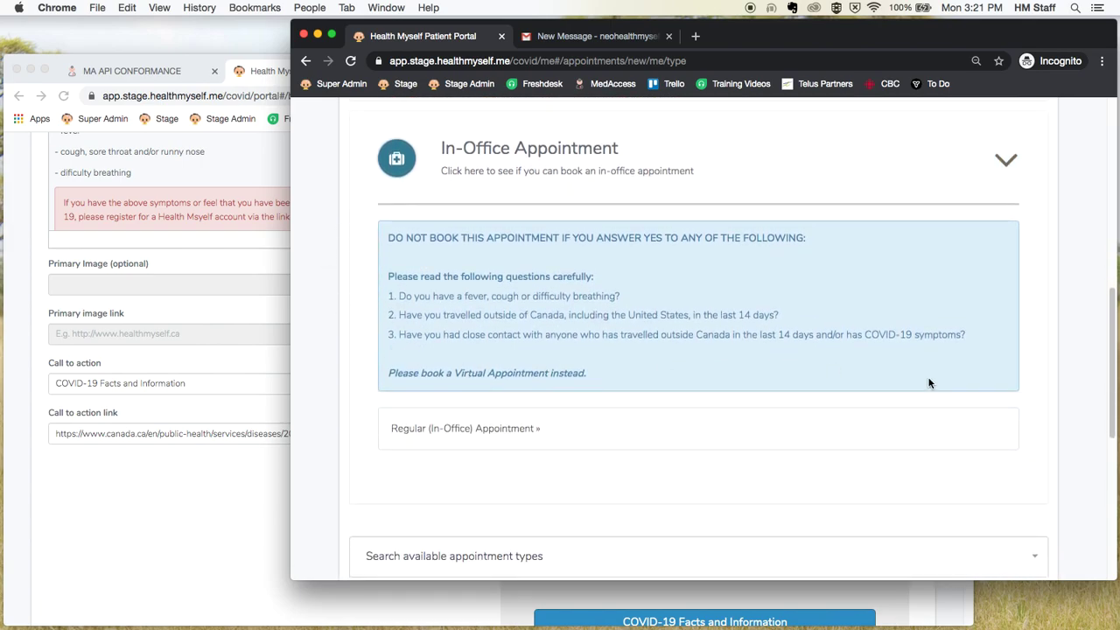
scroll(1021, 253, "up", 5)
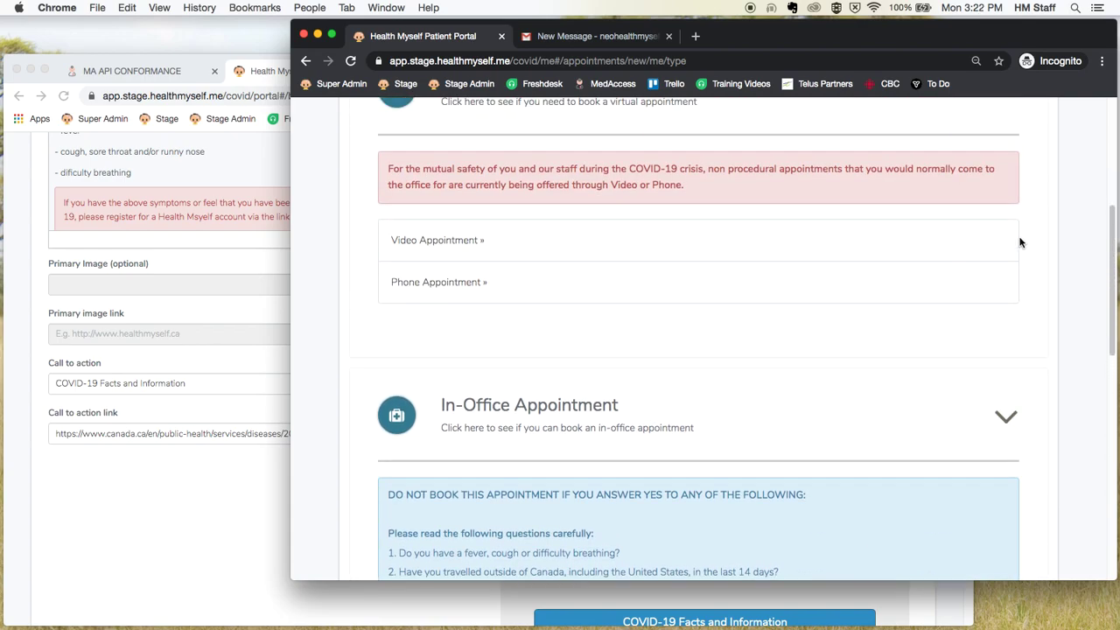
scroll(1006, 219, "down", 6)
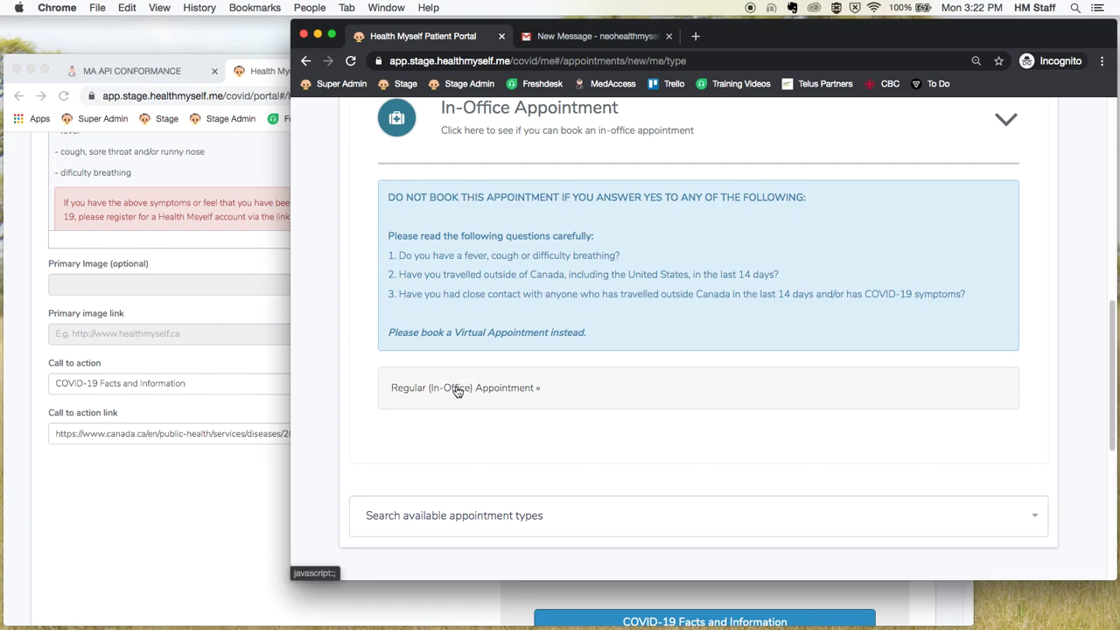
Step: Choose a Regular (In-Office) Appointment, show all of the provider's availabilities, and select Tue Mar 31 at 9:00 am
left_click(515, 395)
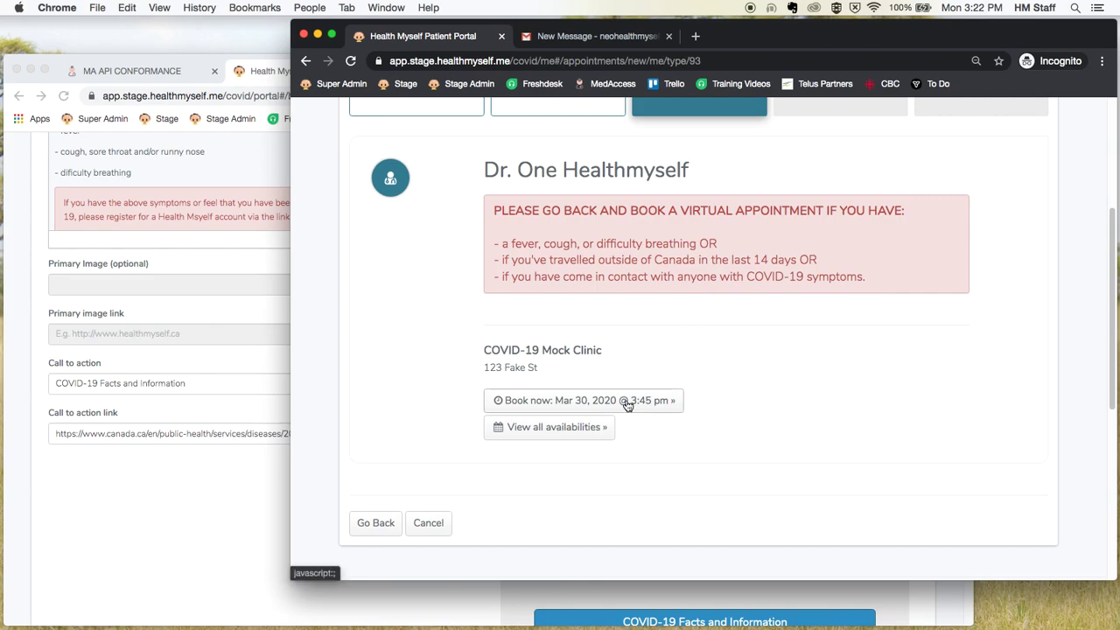
left_click(573, 428)
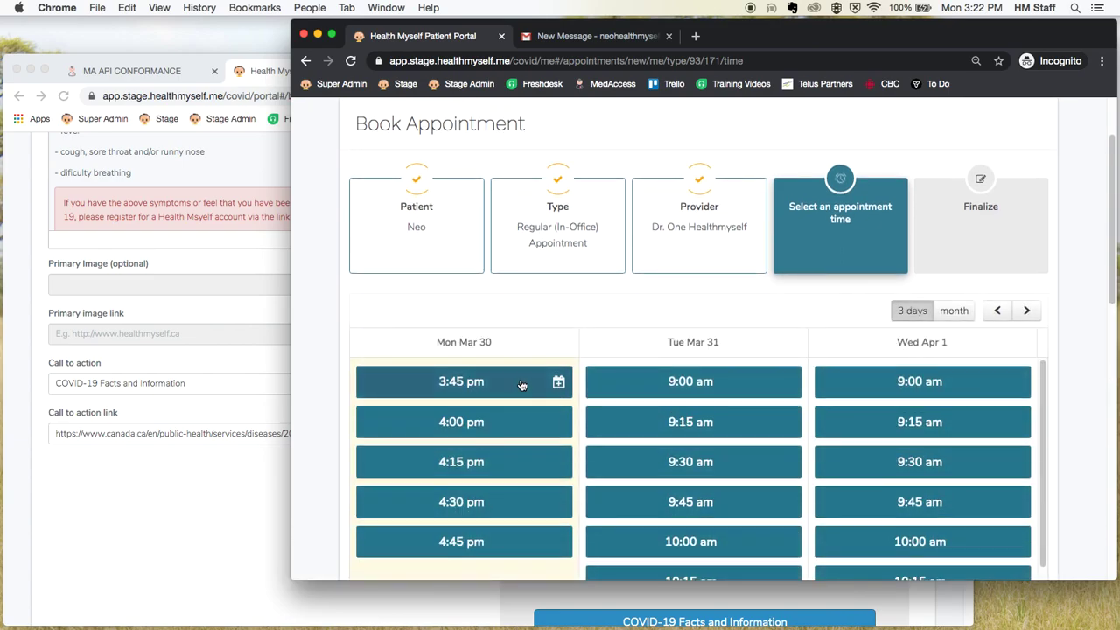
scroll(542, 390, "down", 3)
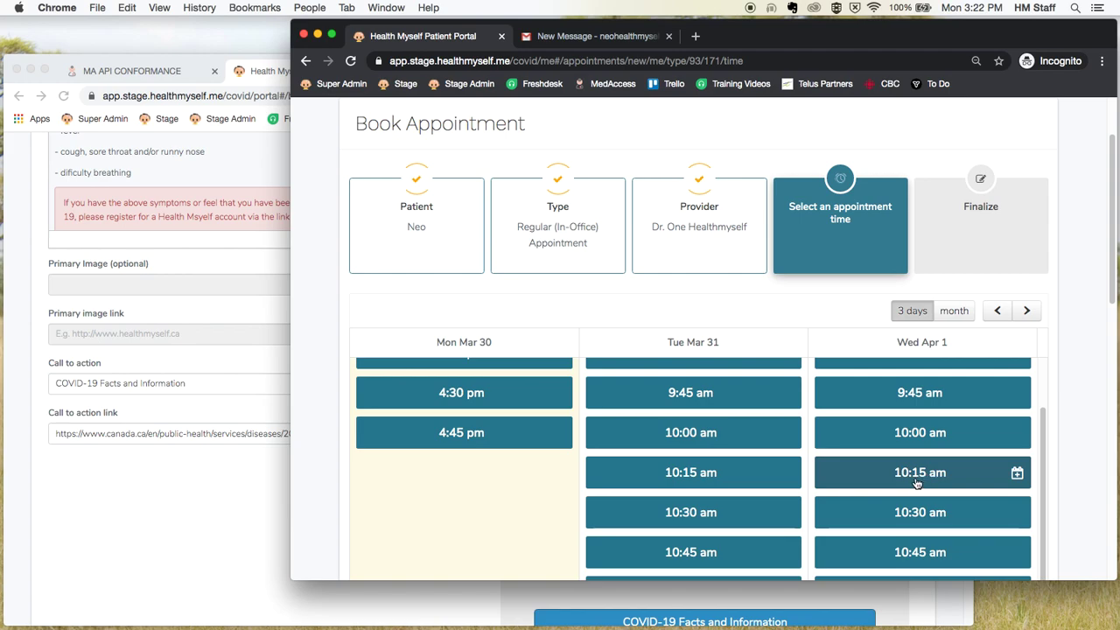
scroll(774, 401, "up", 3)
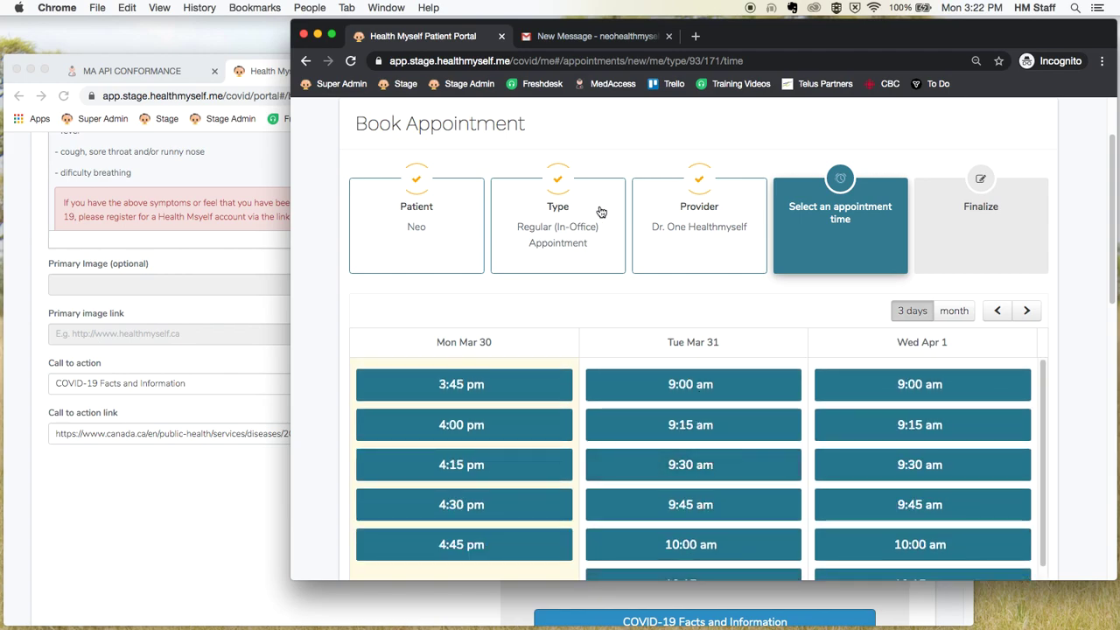
left_click(727, 387)
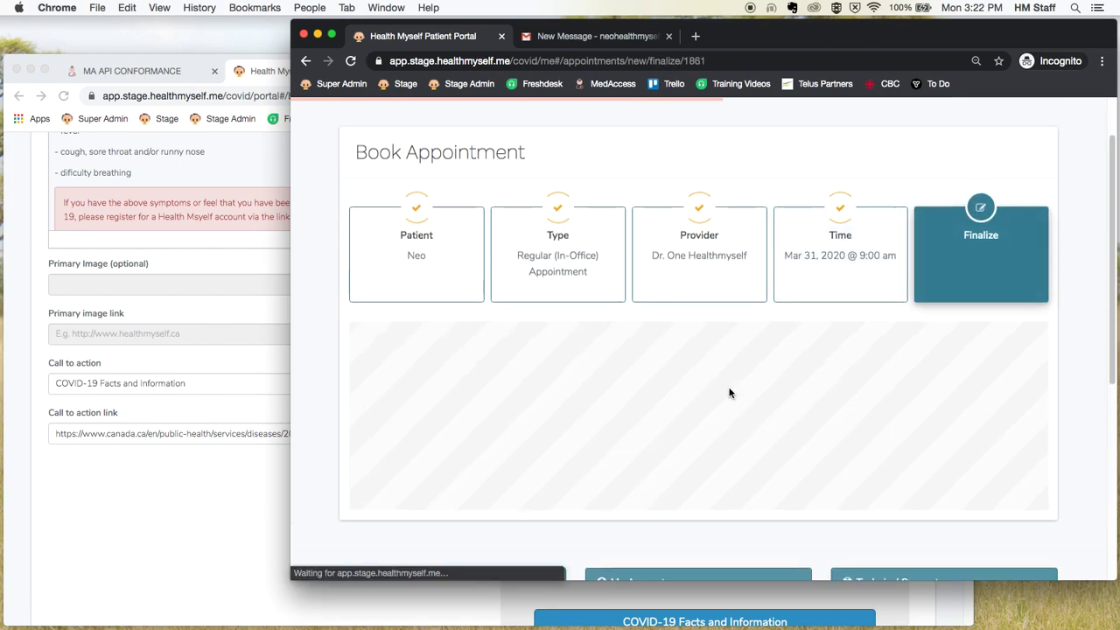
Step: Select Fever/Cough/Difficulty Breathing as the in-office visit reason and review the guidance given for it
scroll(731, 398, "down", 1)
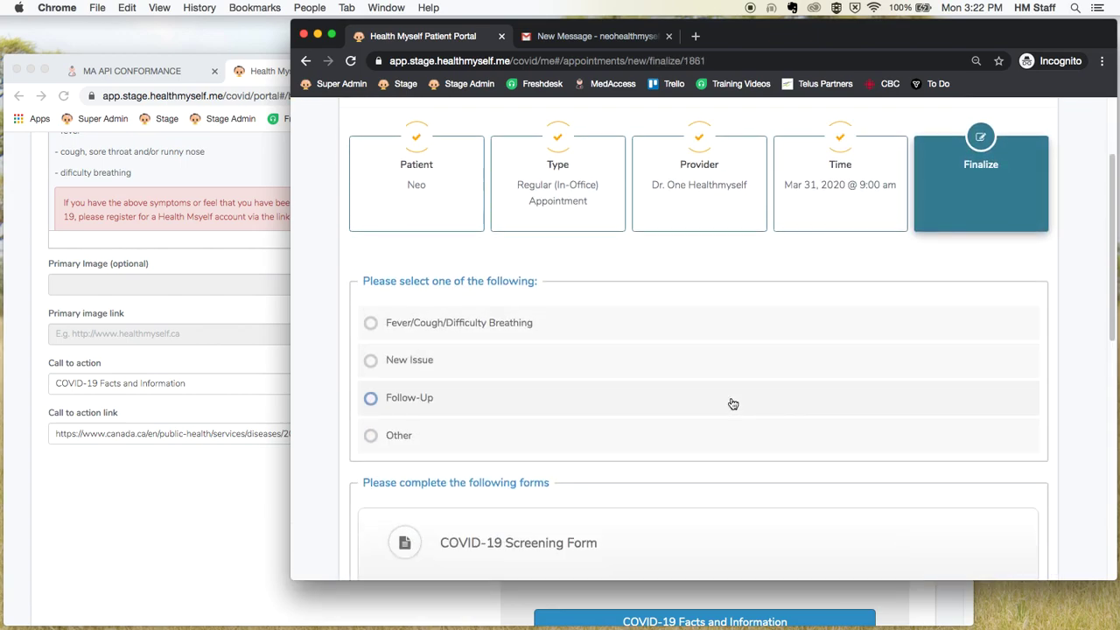
scroll(733, 403, "down", 2)
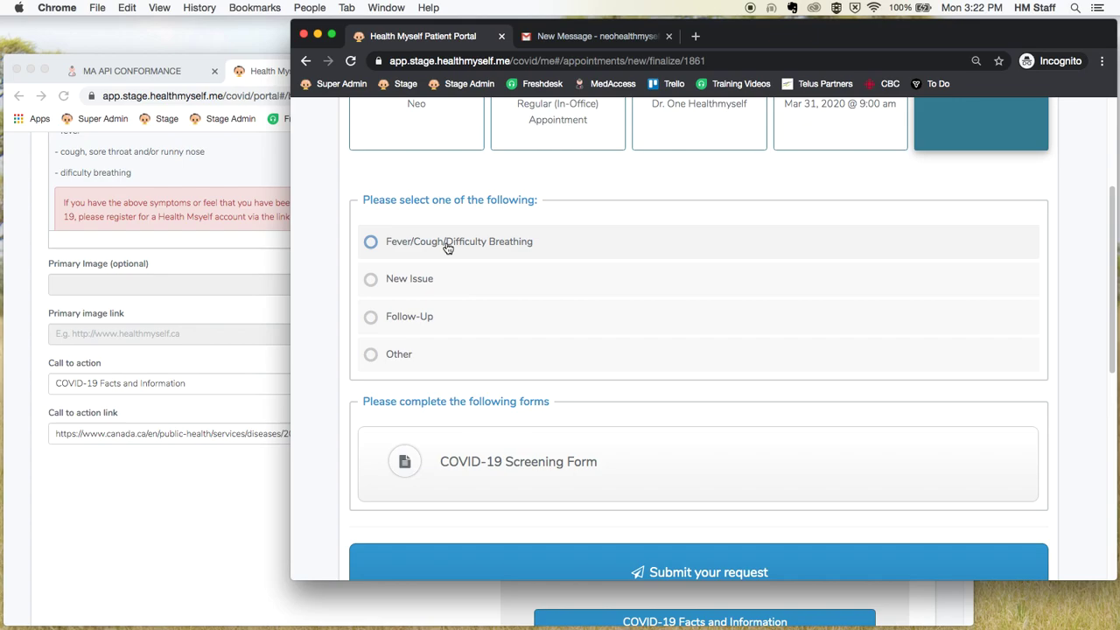
left_click(513, 246)
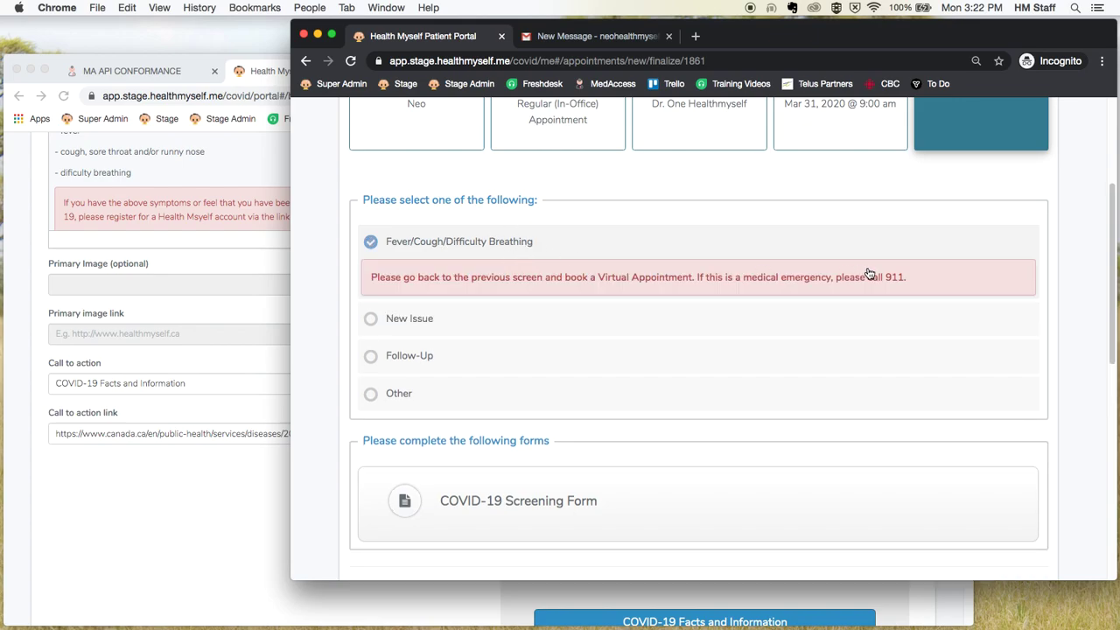
scroll(383, 295, "down", 1)
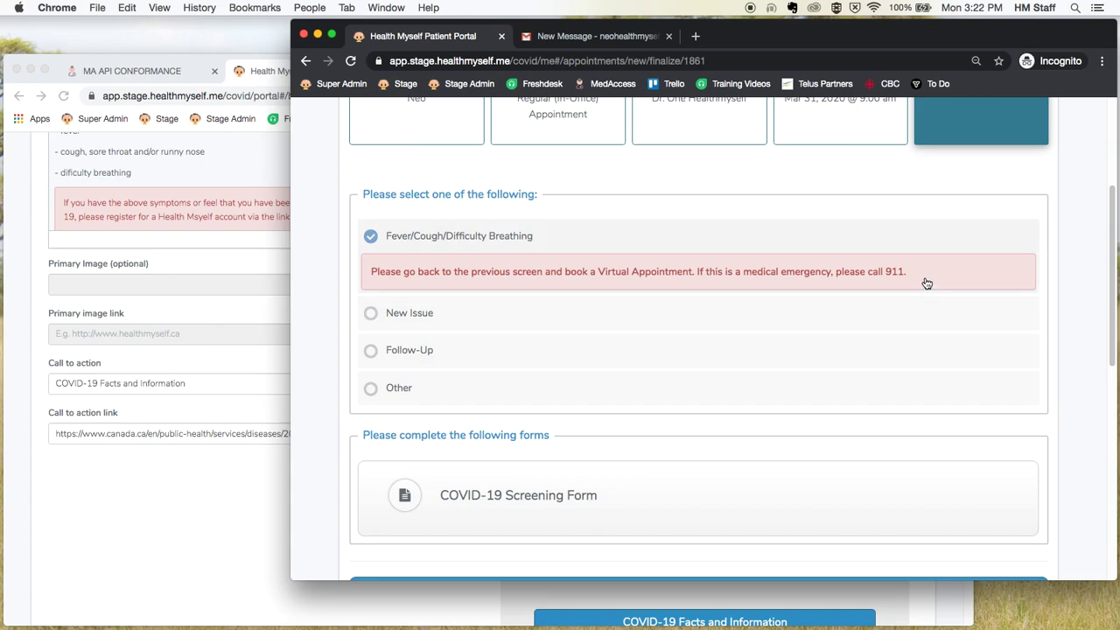
scroll(918, 258, "down", 1)
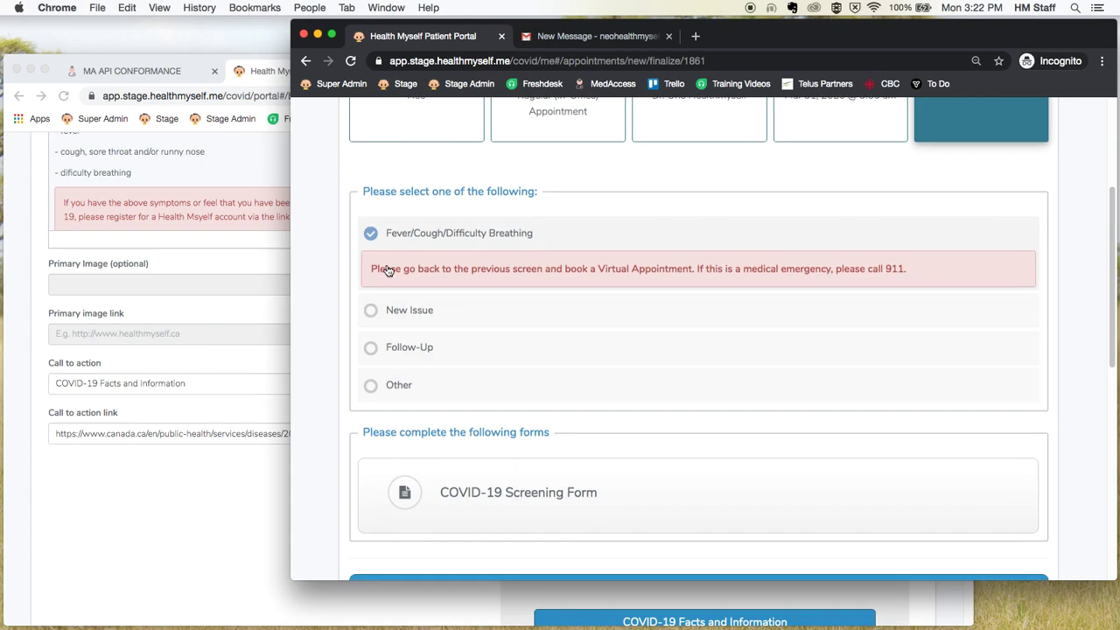
scroll(525, 287, "down", 3)
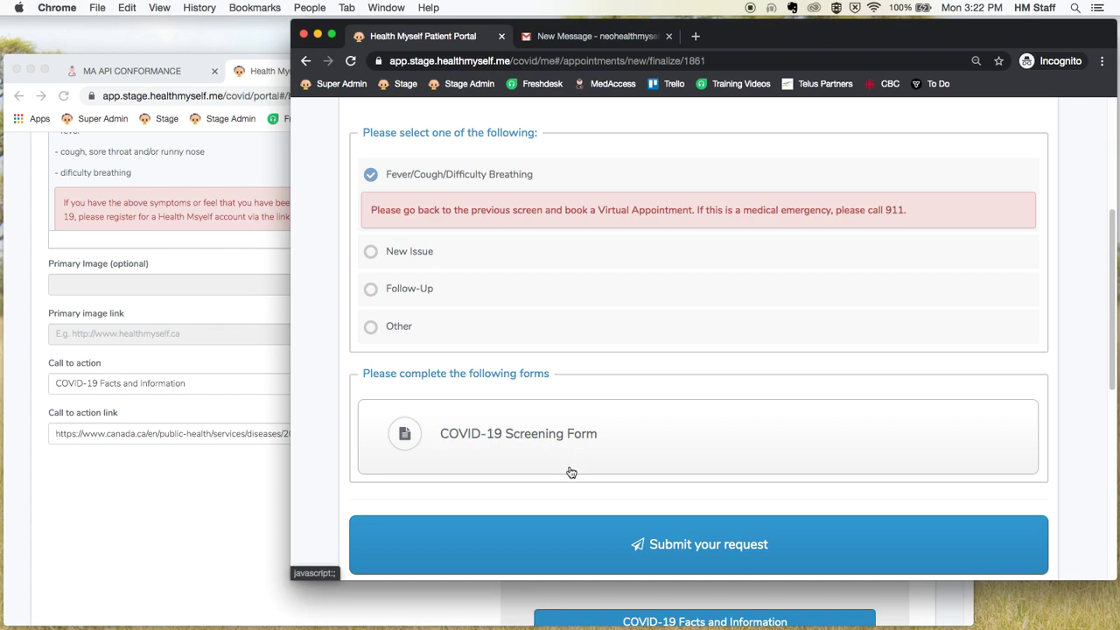
Step: Open the COVID-19 Screening Form attached to the booking, review its questions, and close it without answering
left_click(584, 434)
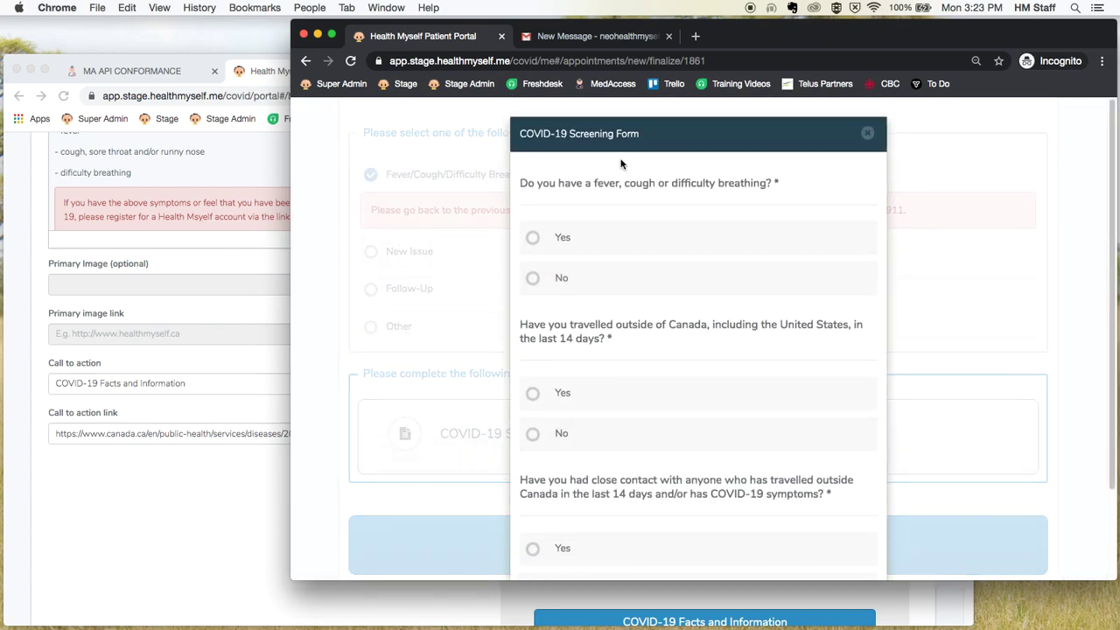
scroll(622, 175, "down", 2)
scroll(622, 184, "down", 1)
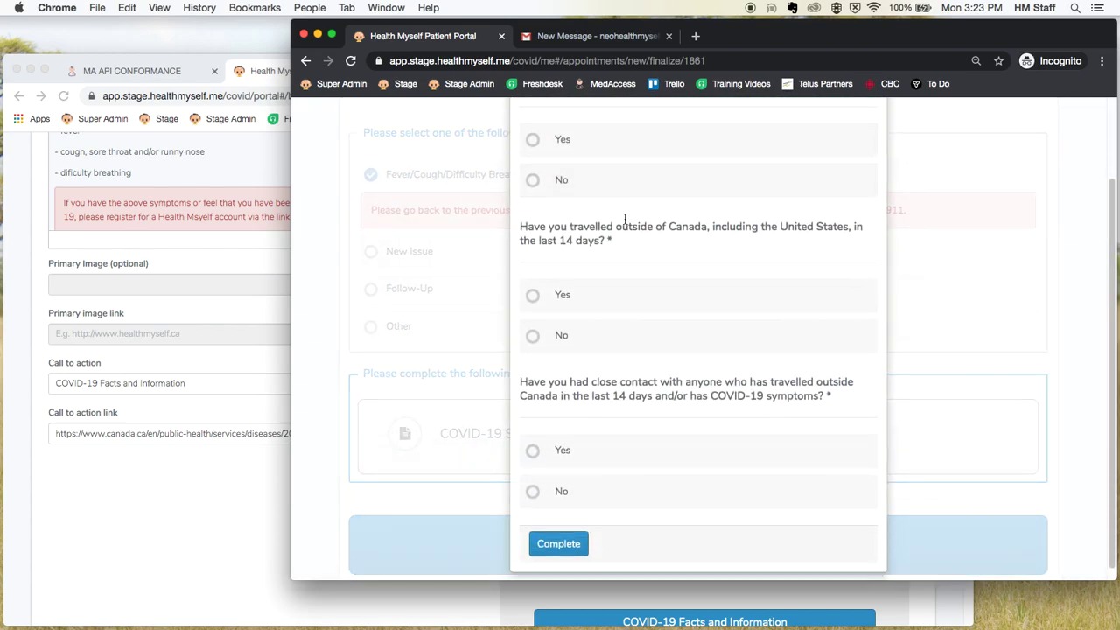
scroll(744, 306, "up", 3)
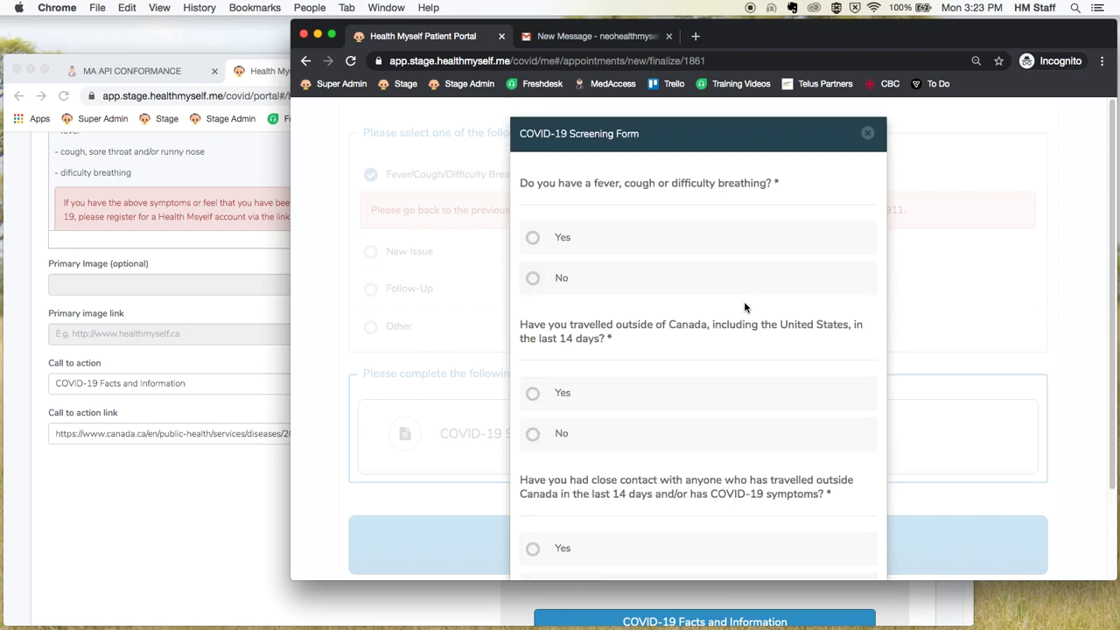
left_click(862, 133)
scroll(560, 294, "up", 5)
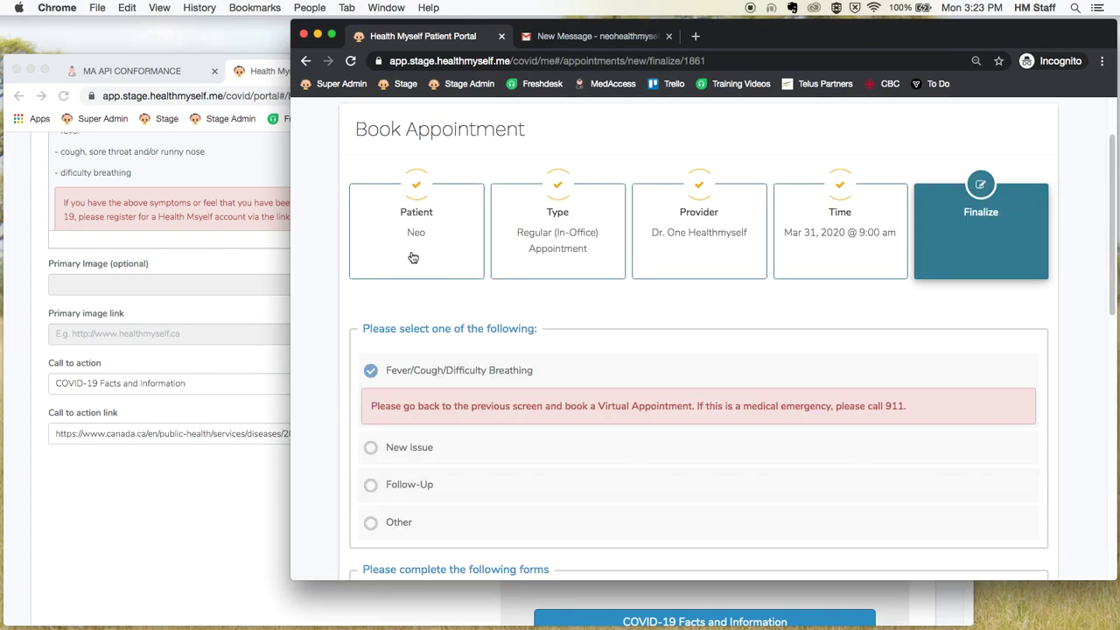
Step: Go back to patient selection, choose Me, and select a Video Appointment under Virtual Appointment
left_click(419, 232)
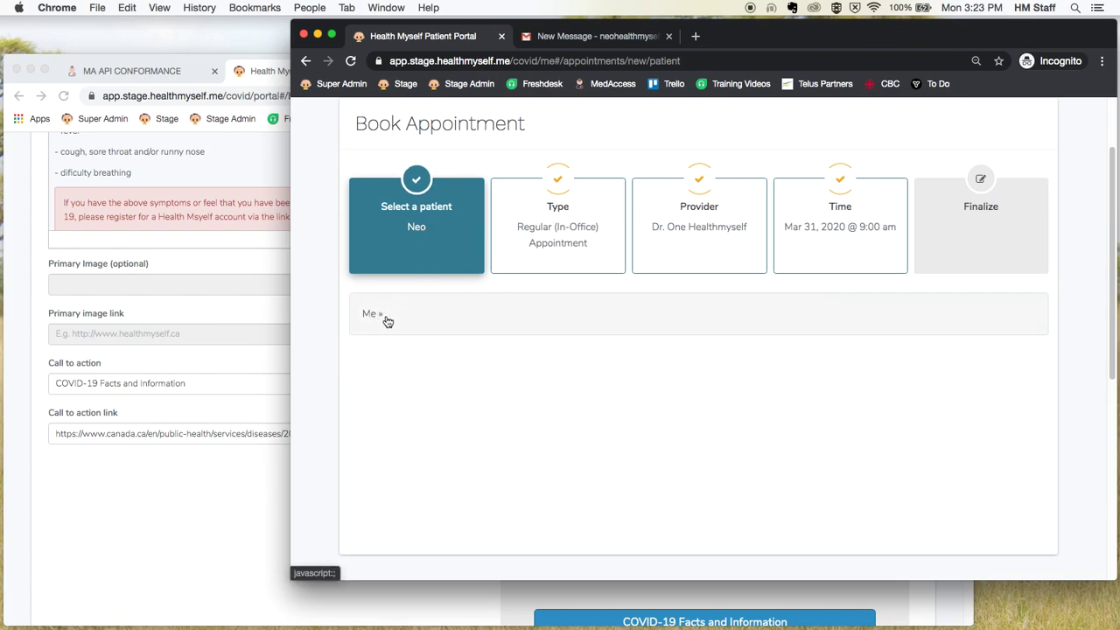
left_click(386, 318)
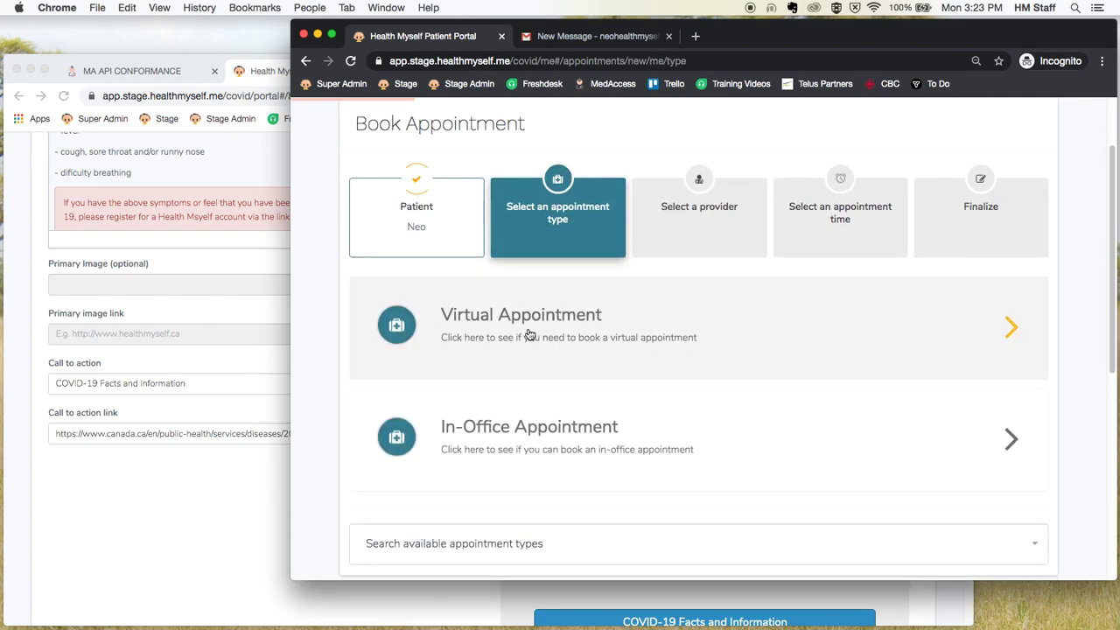
left_click(529, 335)
left_click(432, 301)
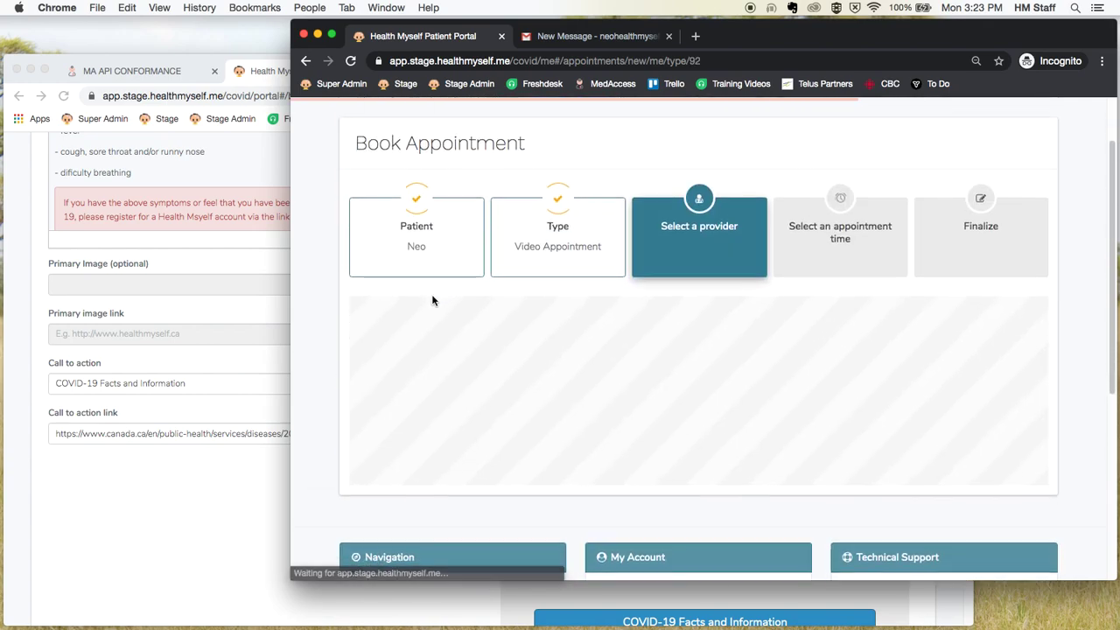
Step: Review the video consultation instructions, then show all of the provider's availabilities and look through the open times
scroll(728, 341, "down", 2)
scroll(729, 341, "down", 2)
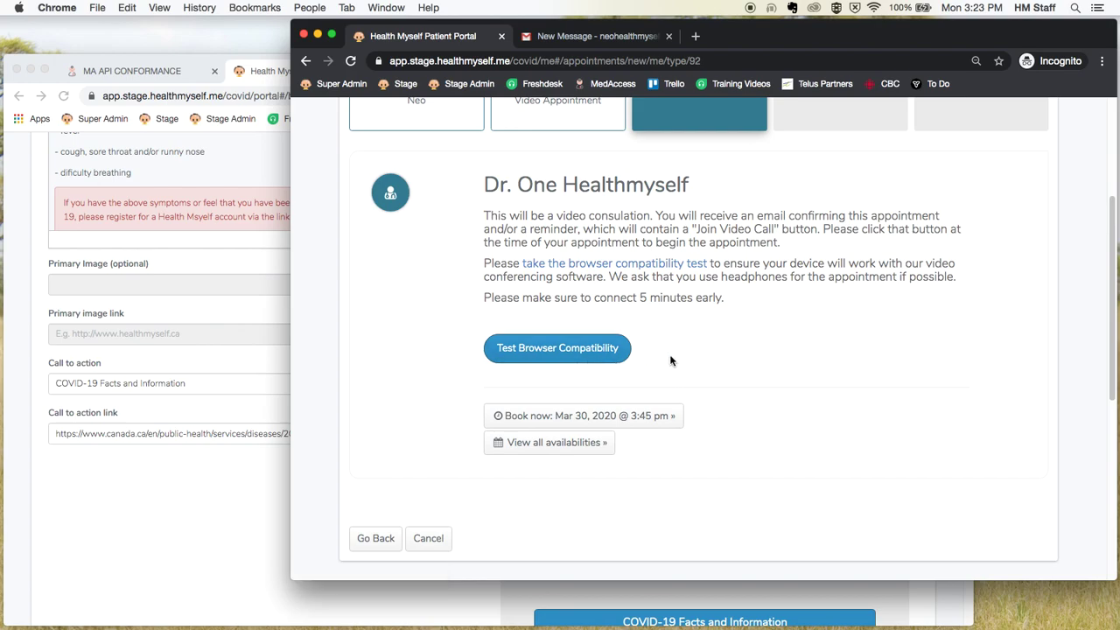
scroll(662, 472, "down", 1)
left_click(581, 407)
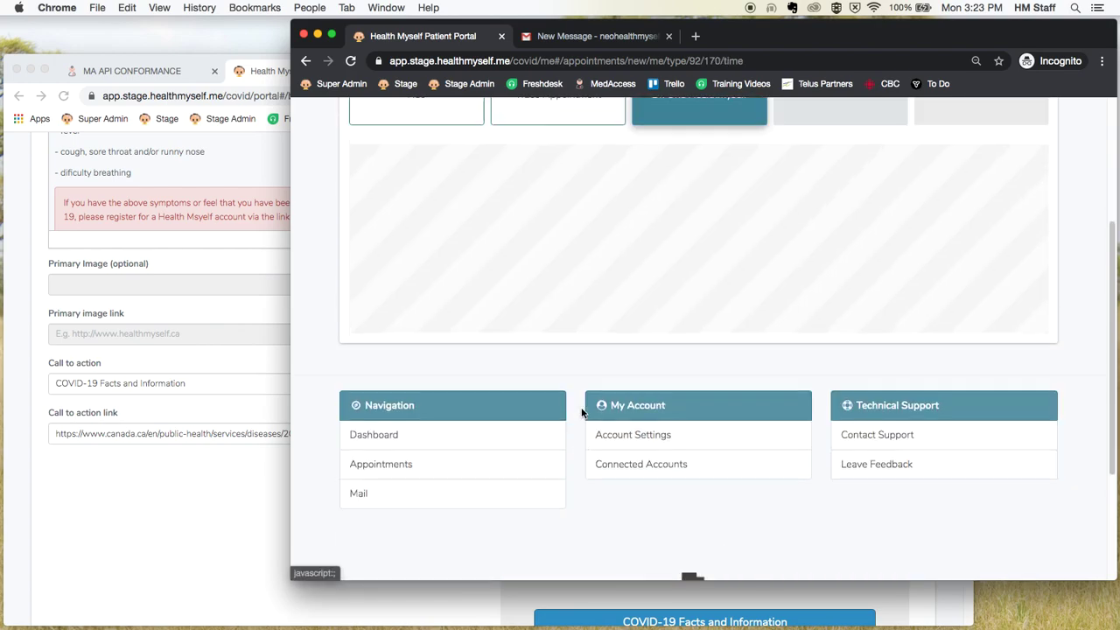
scroll(592, 420, "down", 6)
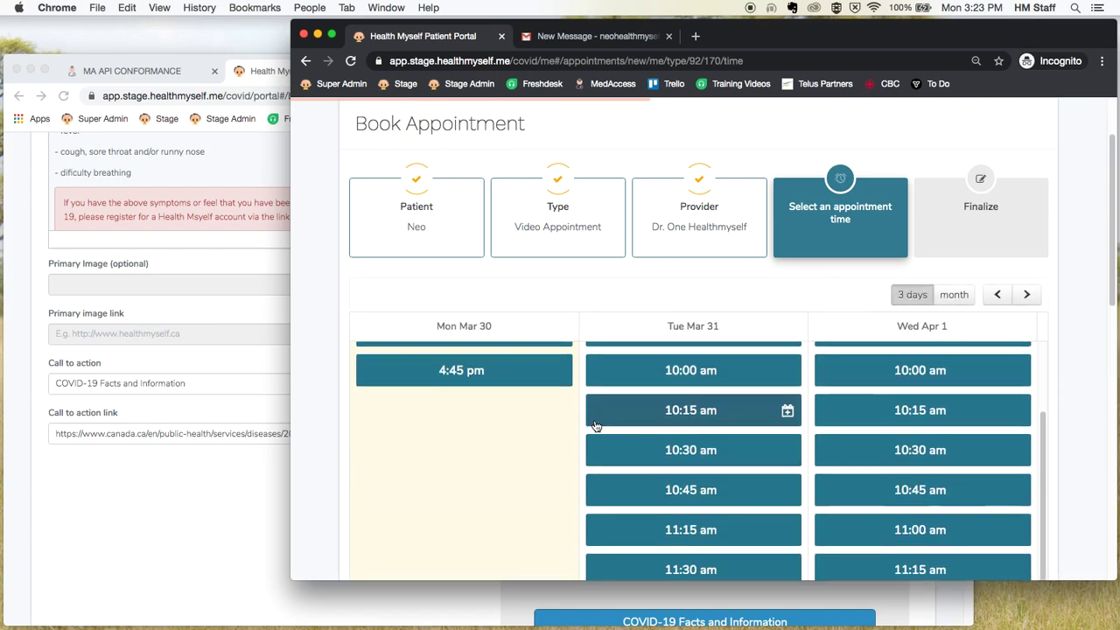
Step: Book the Tue Mar 31 1:30 pm video appointment with the additional details "I have a fever and cough" and submit the request
scroll(754, 514, "down", 2)
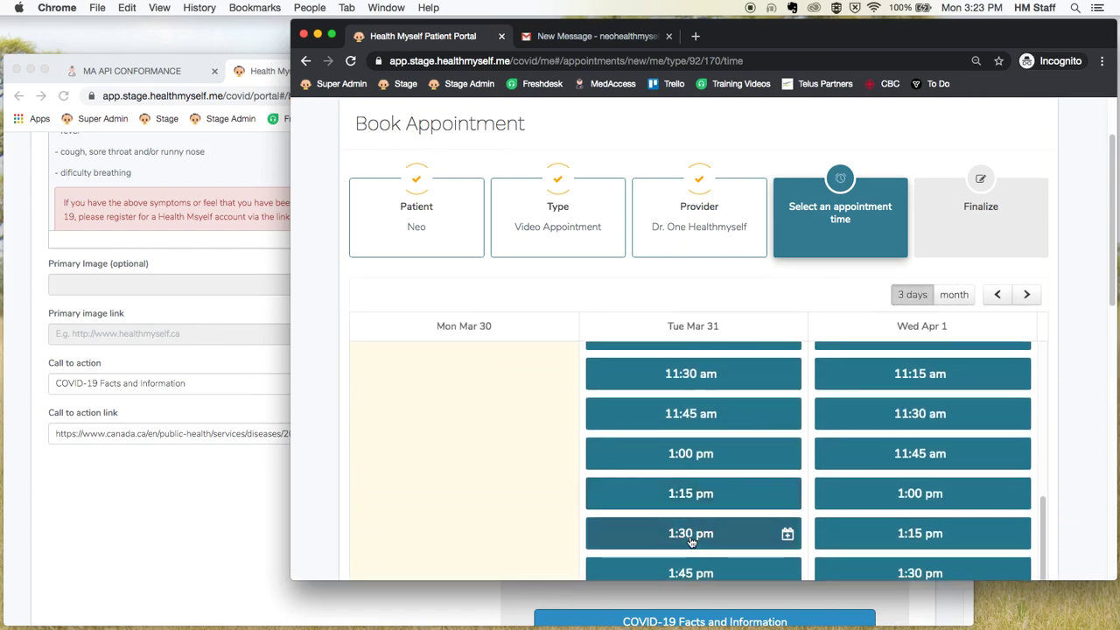
left_click(691, 536)
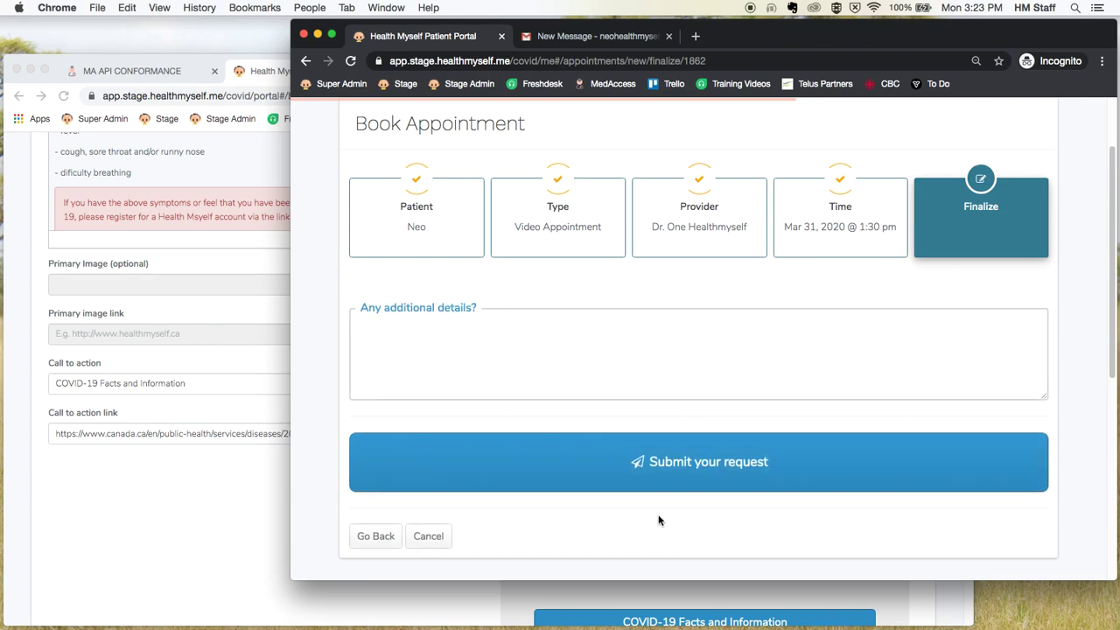
left_click(557, 377)
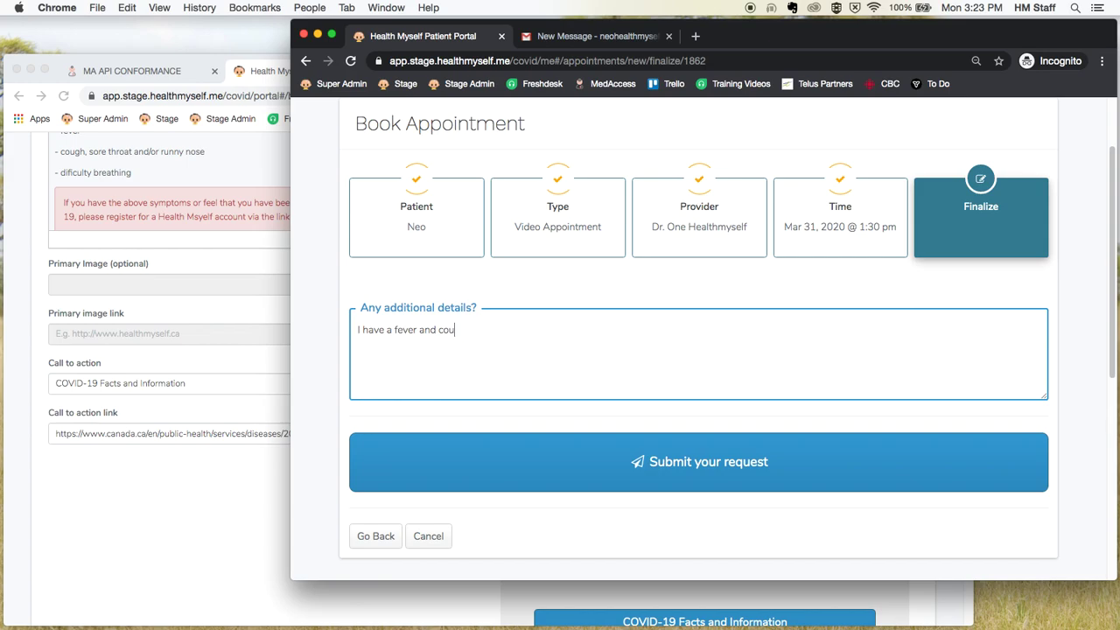
left_click(704, 457)
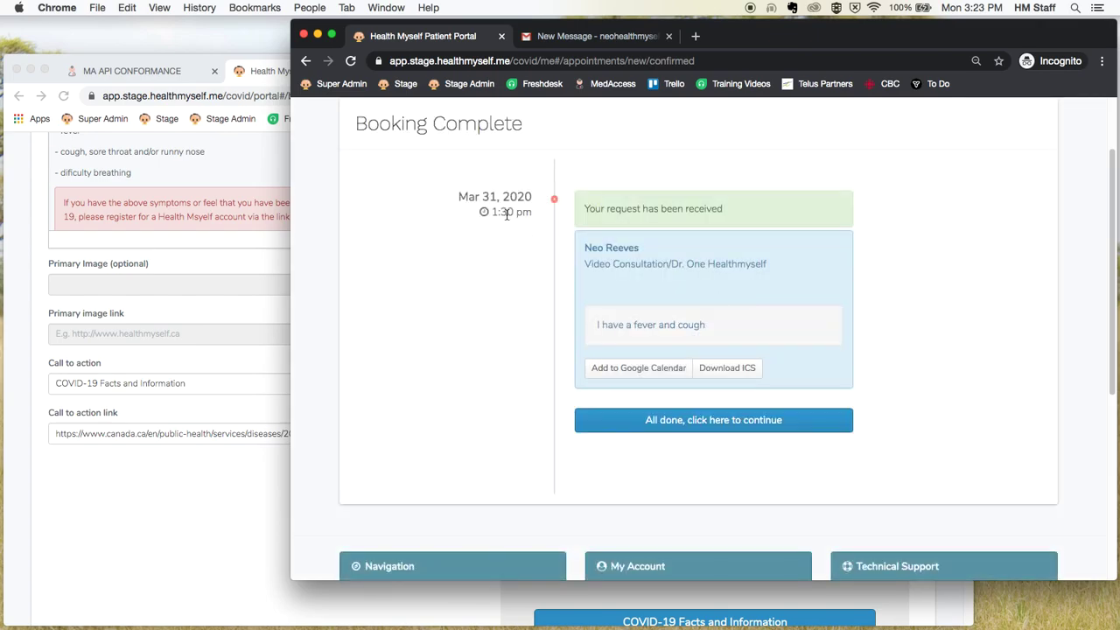
Step: Switch to the MA API CONFORMANCE daysheet, show Mar 31, 2020, and find the 01:30 virtual visit
left_click(131, 71)
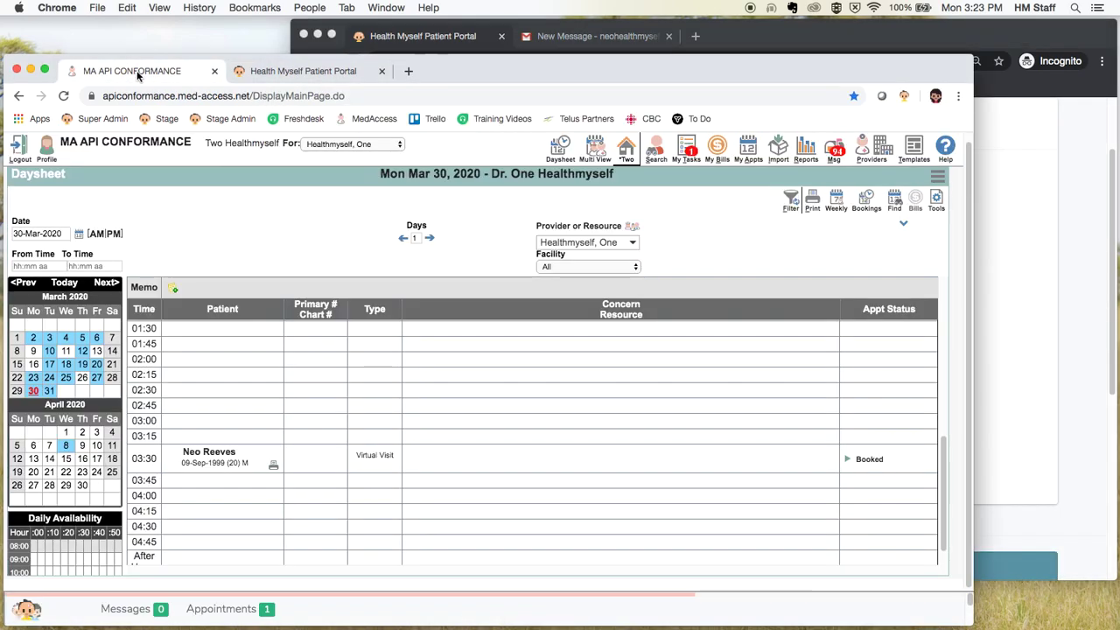
left_click(49, 390)
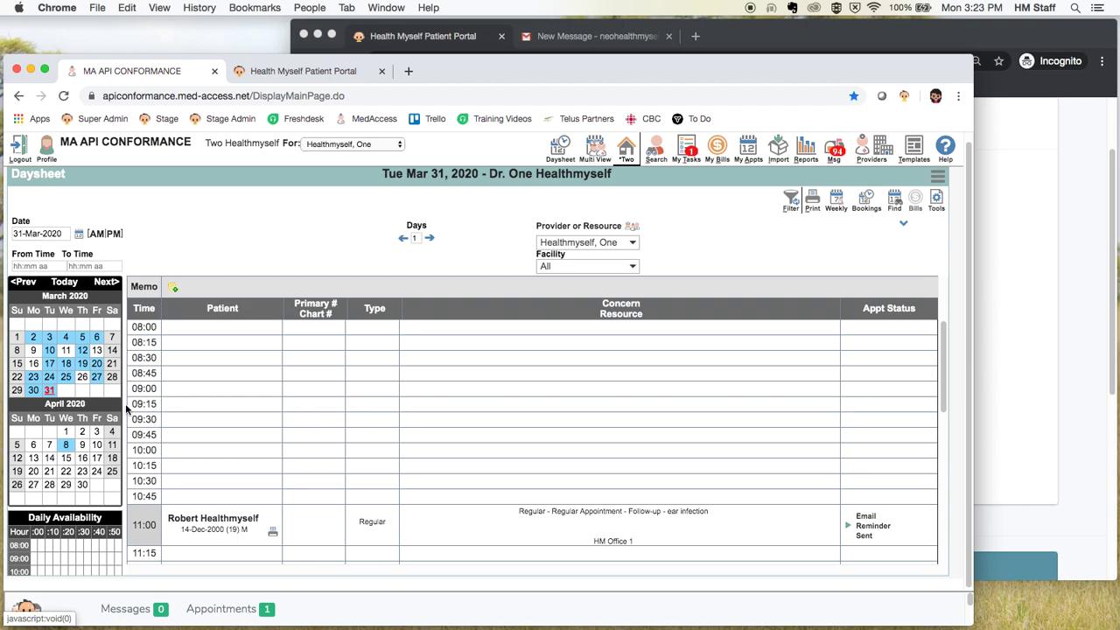
scroll(241, 433, "down", 3)
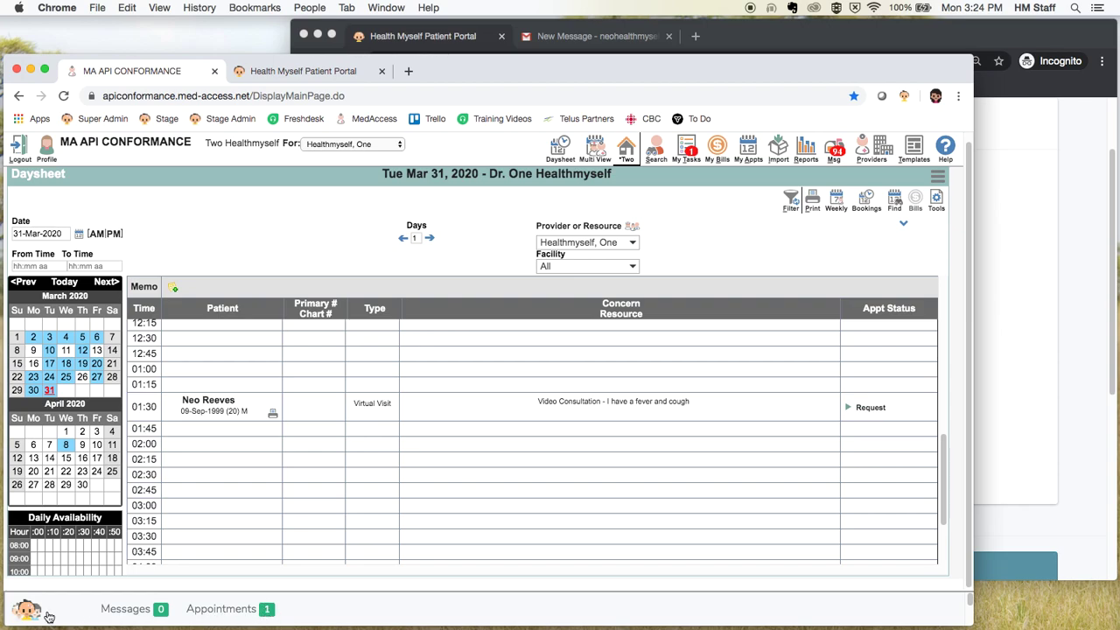
Step: Go from the daysheet's appointment notification to the provider portal and expand the new bookings and cancellations
left_click(240, 613)
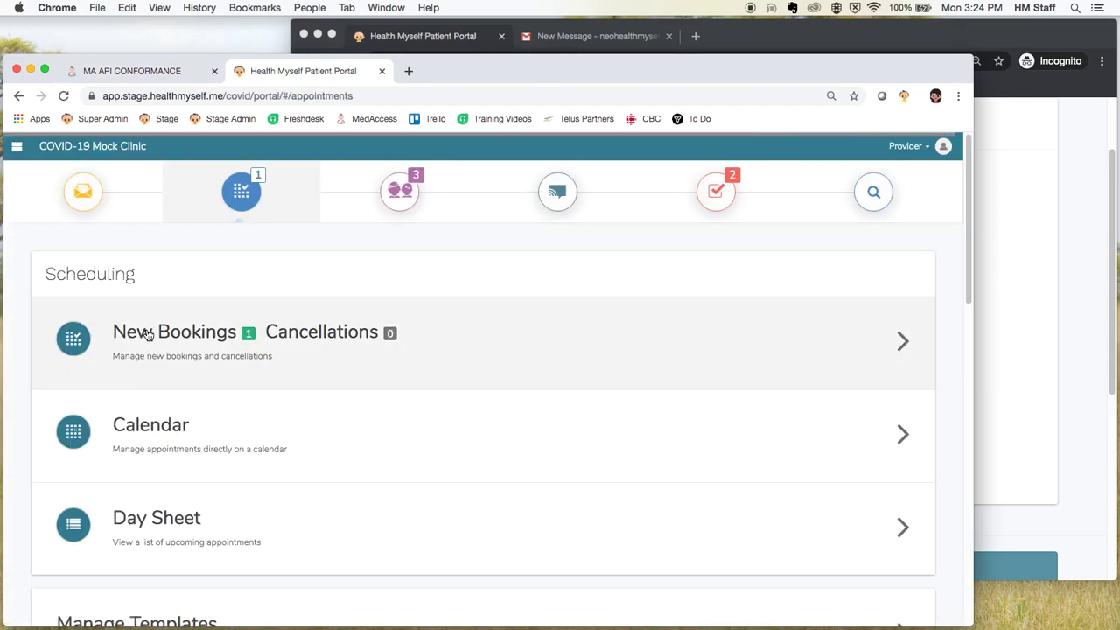
scroll(245, 263, "down", 1)
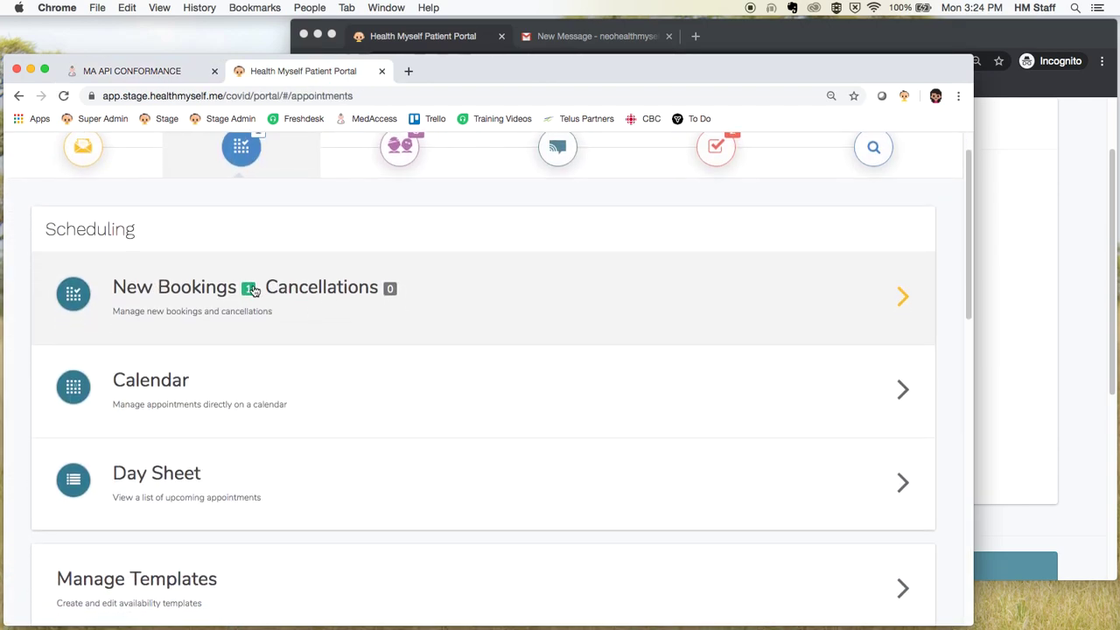
left_click(313, 291)
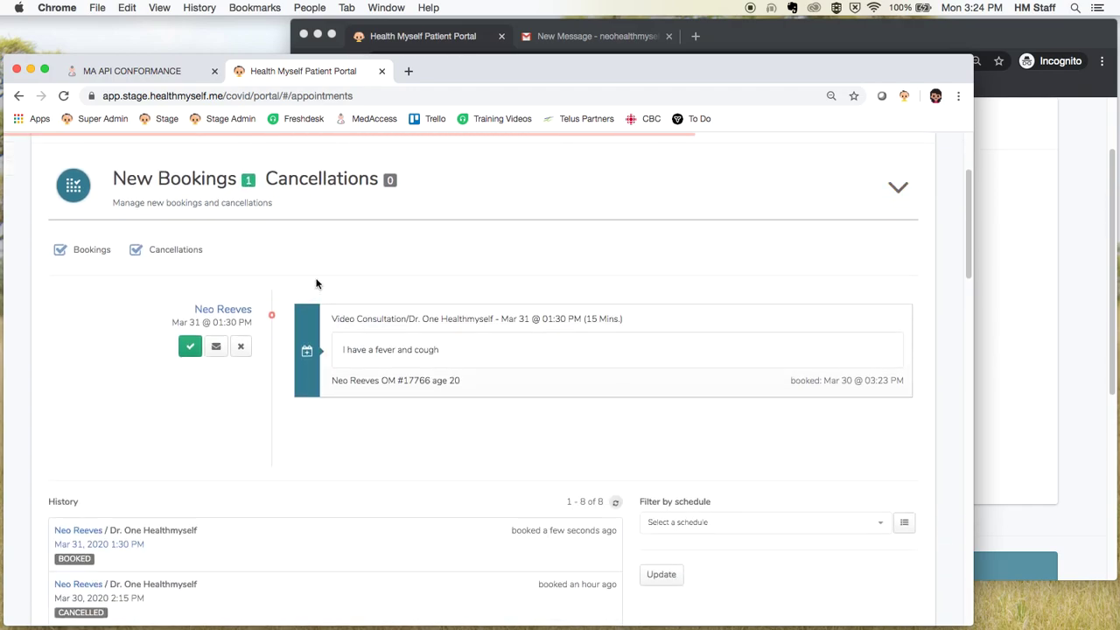
left_click(242, 348)
left_click(376, 224)
left_click(633, 164)
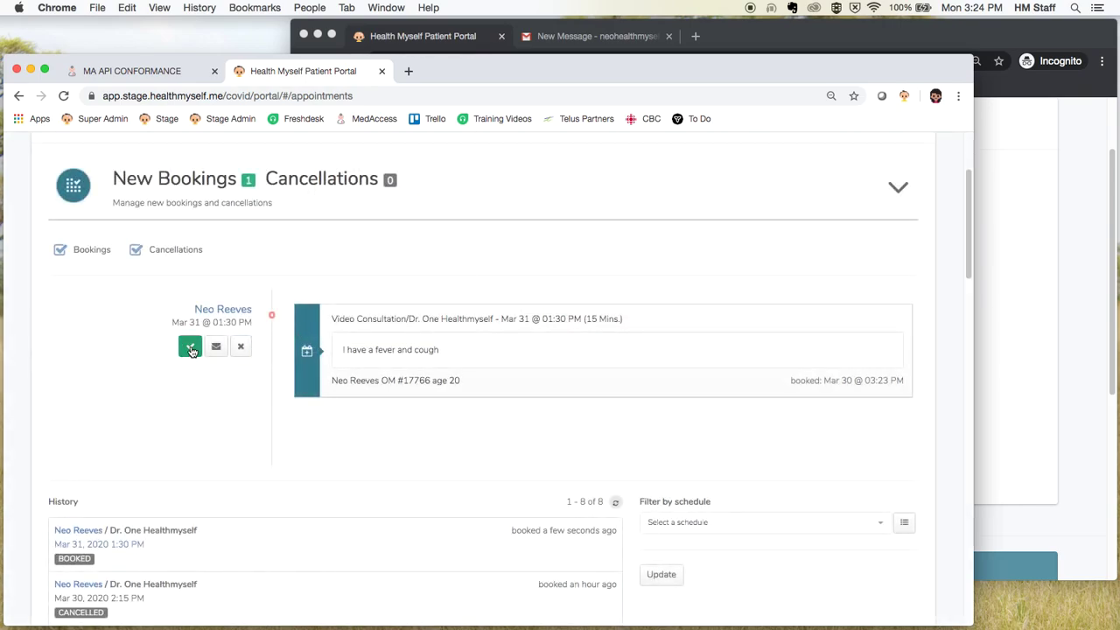
Step: Approve the new video consultation booking for Mar 31 at 01:30 PM
left_click(190, 347)
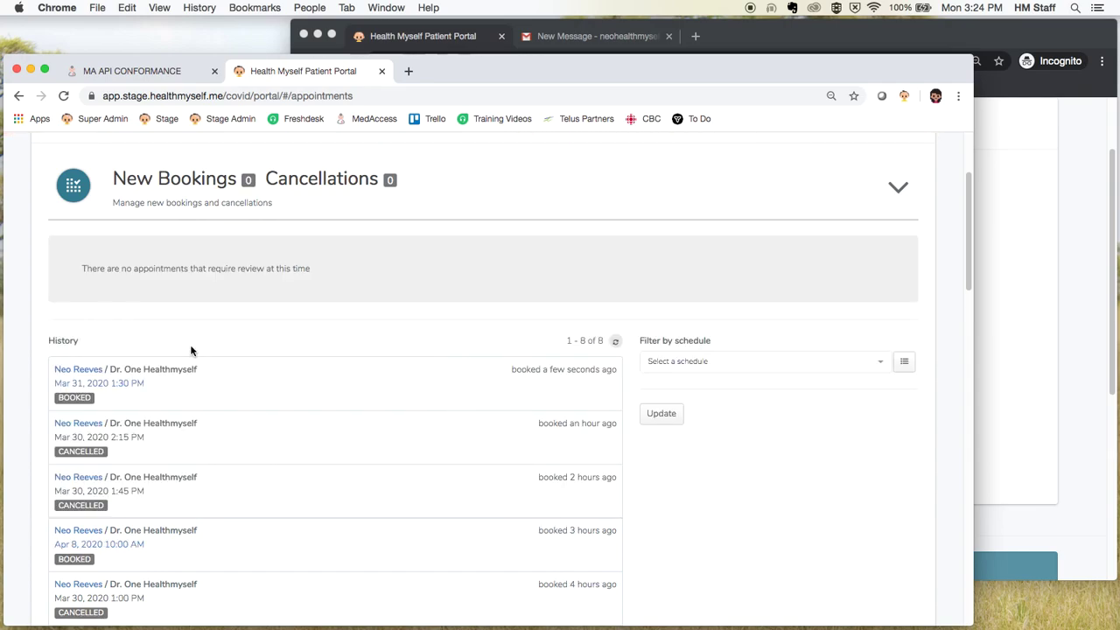
Step: Finish the booking confirmation in the patient portal and refresh the appointments list to check the Mar 31 appointment's status
left_click(415, 36)
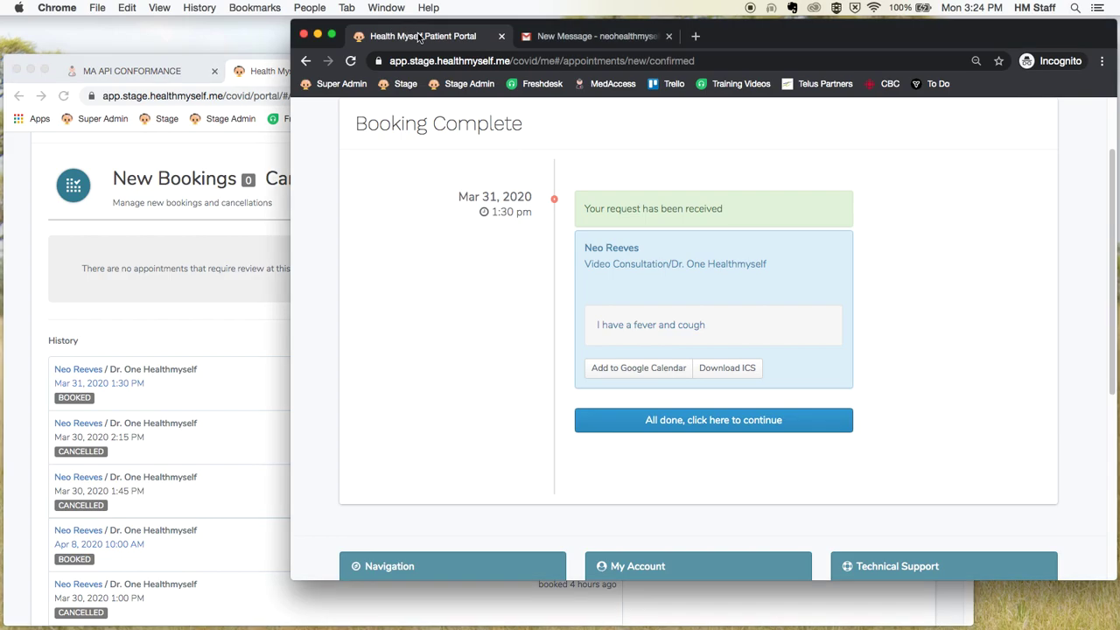
left_click(722, 421)
scroll(726, 425, "down", 5)
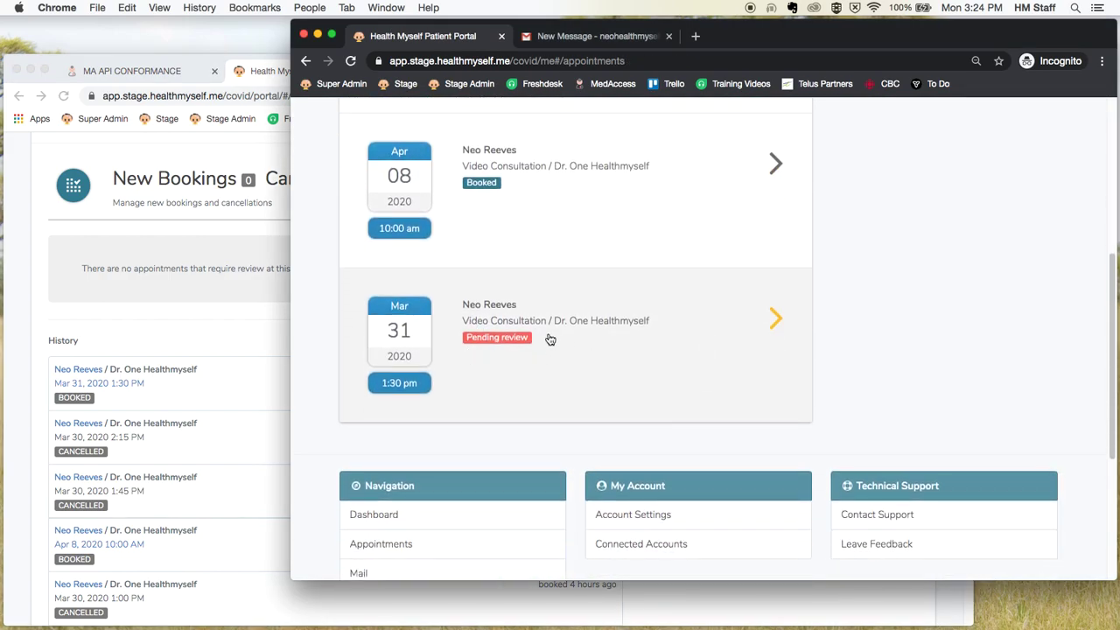
left_click(350, 61)
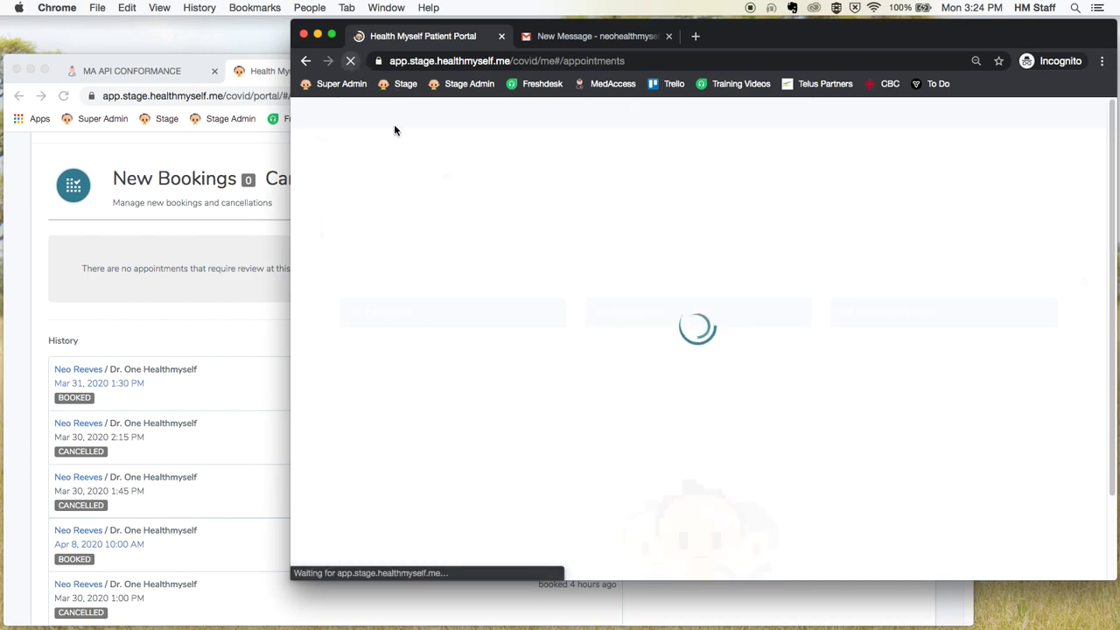
scroll(503, 350, "down", 1)
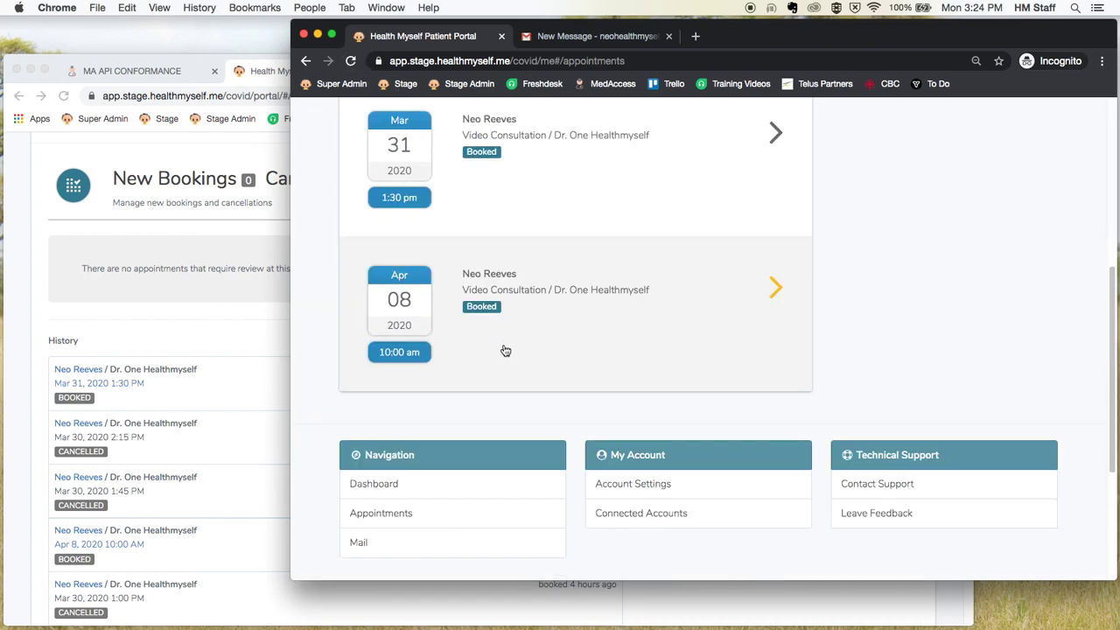
Step: Return to the MA API CONFORMANCE daysheet and refresh it to check the status of the 01:30 visit
left_click(131, 71)
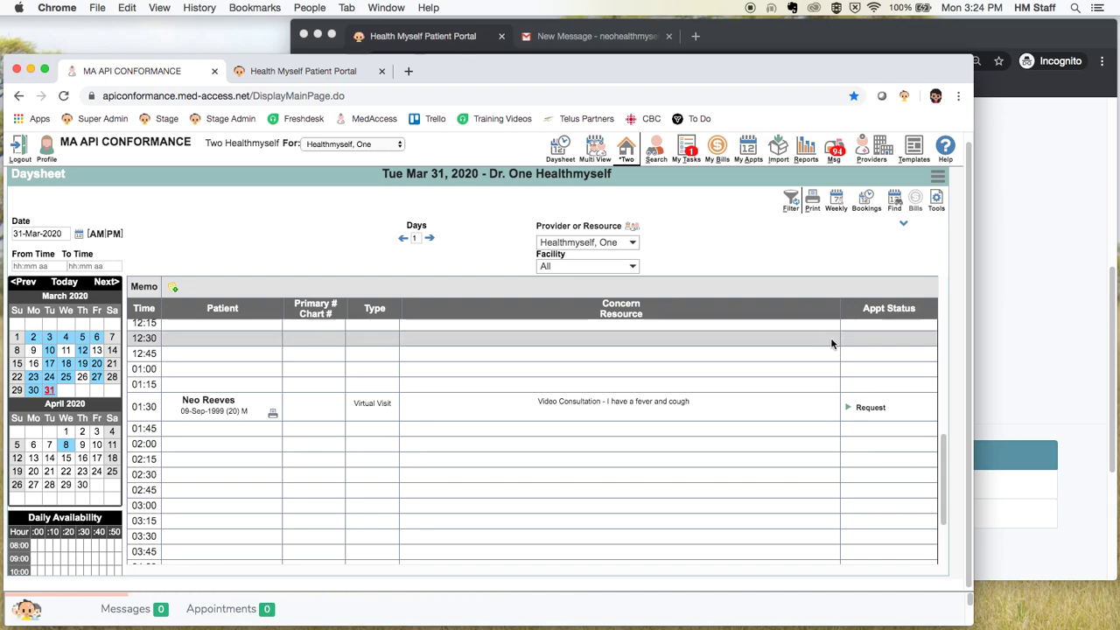
left_click(790, 210)
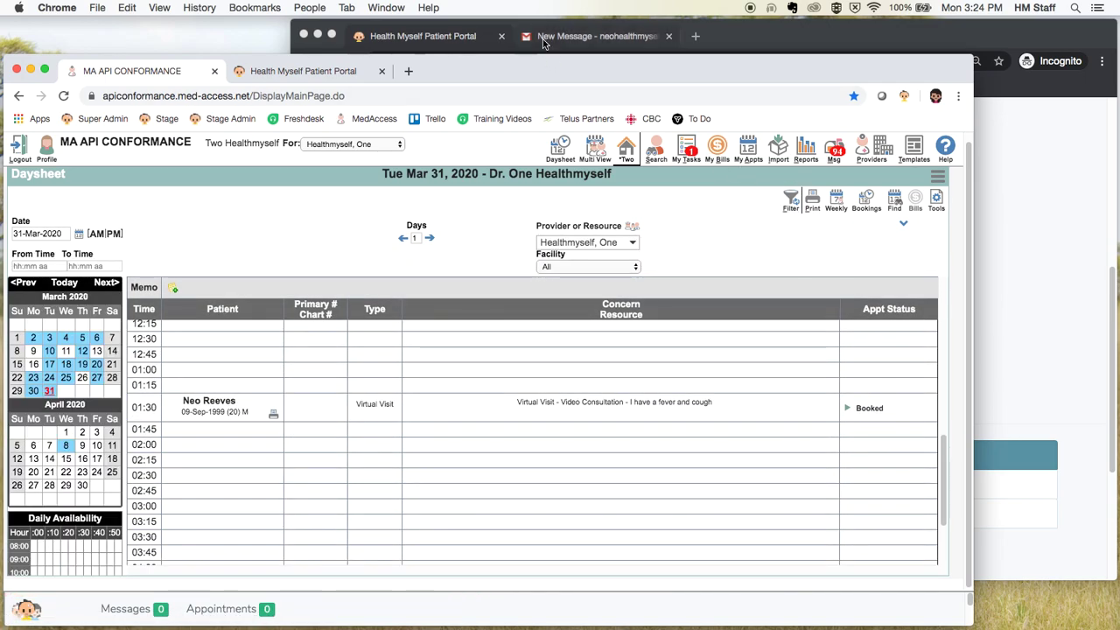
Step: Switch to the patient's Gmail inbox, open the new Appointment Approved e-mail, and review its video call instructions
left_click(598, 46)
left_click(370, 214)
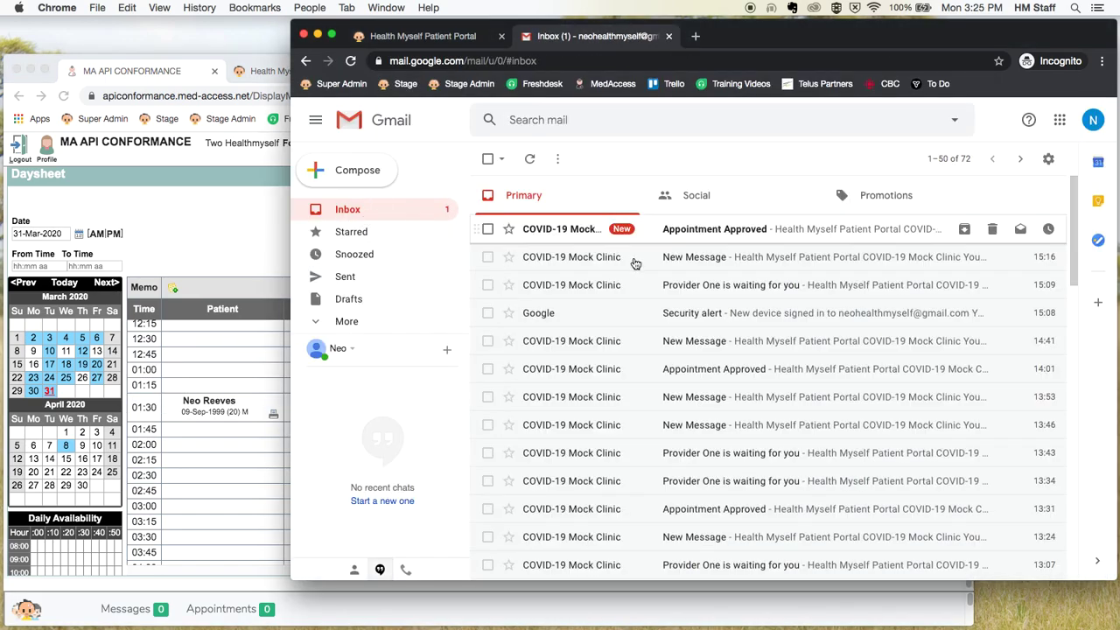
left_click(707, 229)
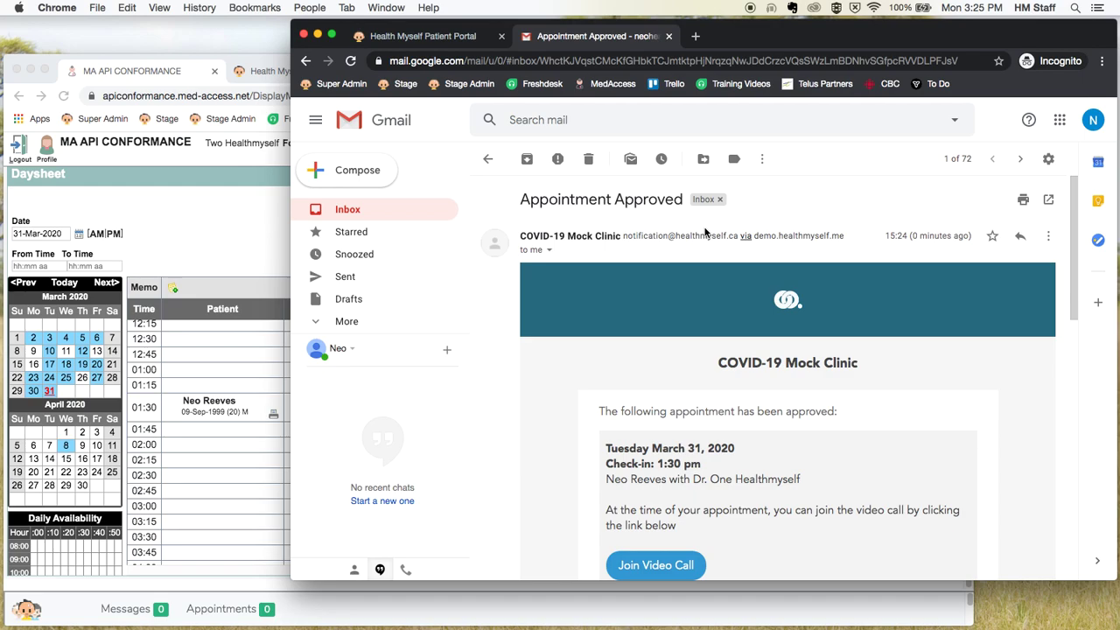
scroll(705, 231, "down", 3)
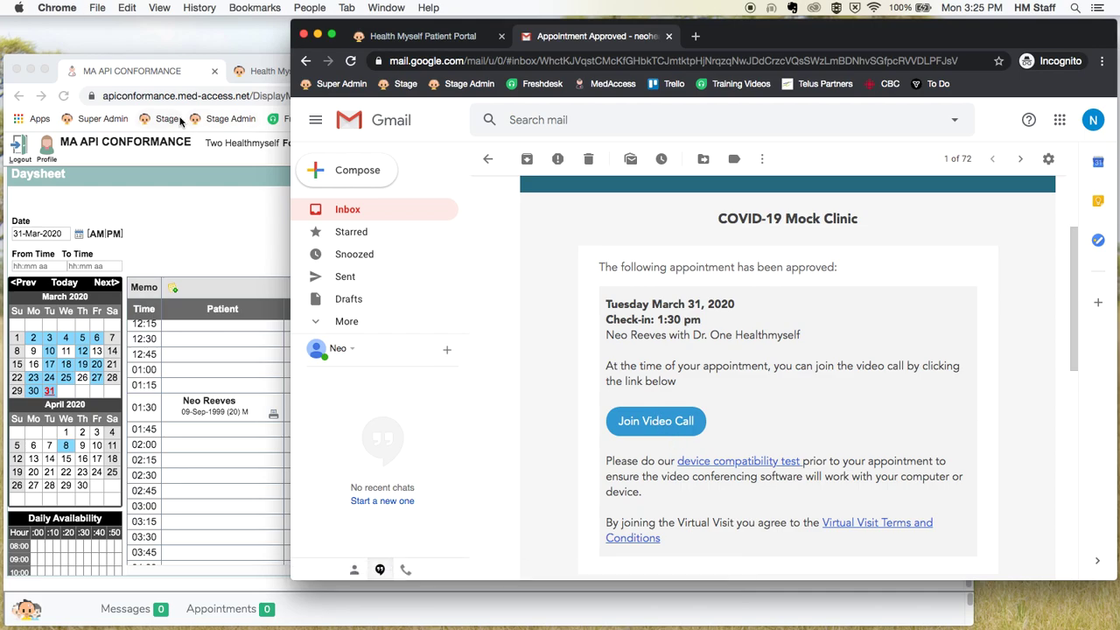
Step: Go from the MA API CONFORMANCE daysheet back to the provider portal's scheduling page and expand the Day Sheet of upcoming appointments
left_click(164, 74)
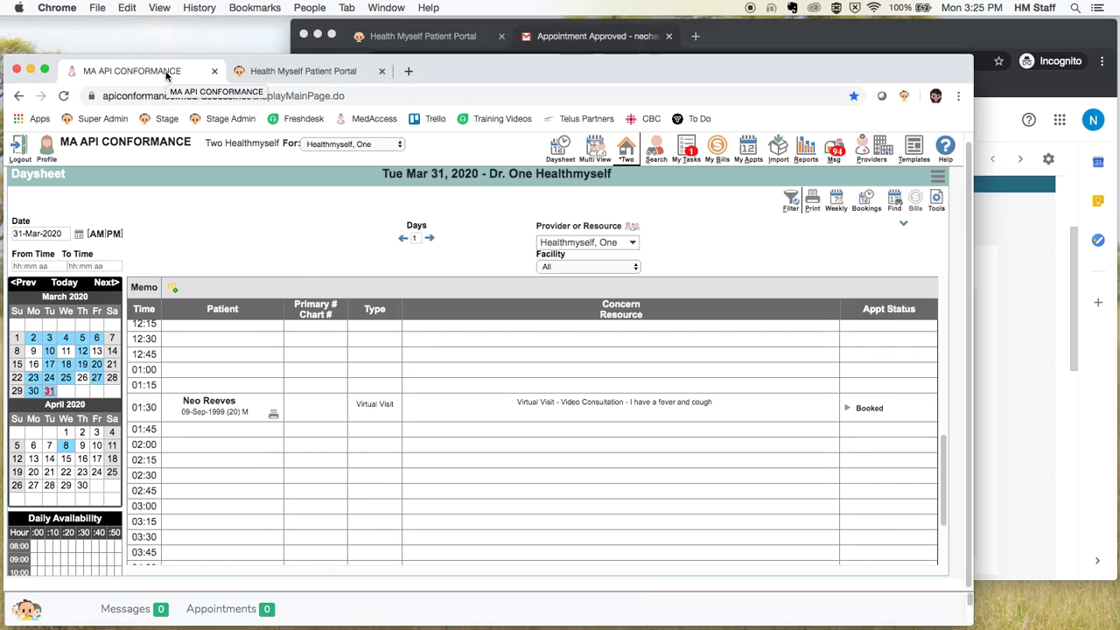
left_click(214, 611)
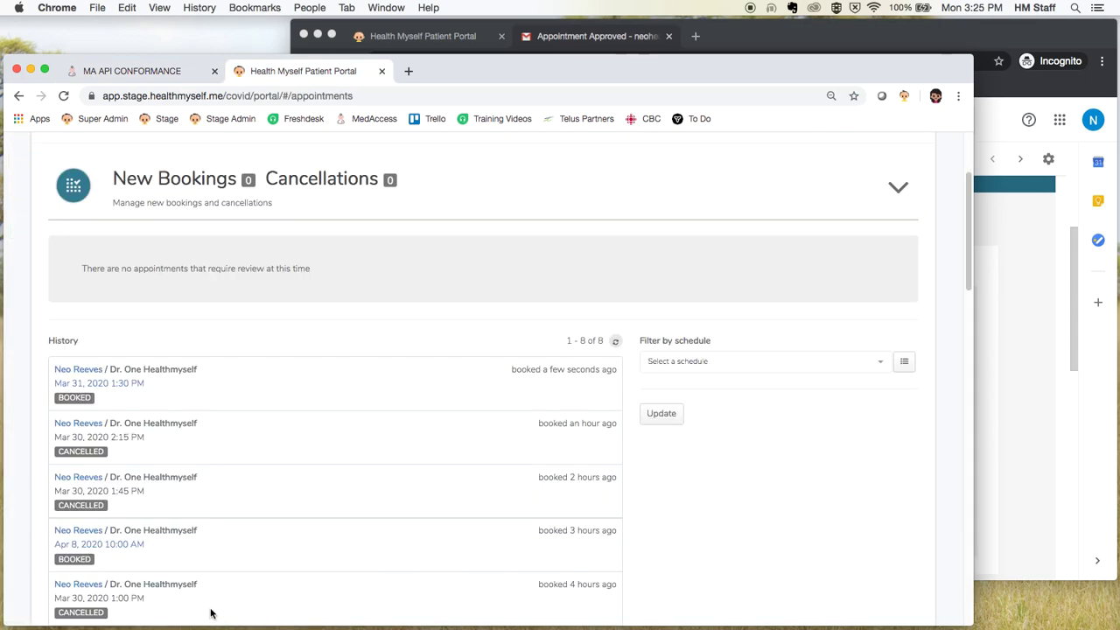
left_click(250, 208)
scroll(250, 207, "down", 3)
left_click(201, 220)
left_click(174, 300)
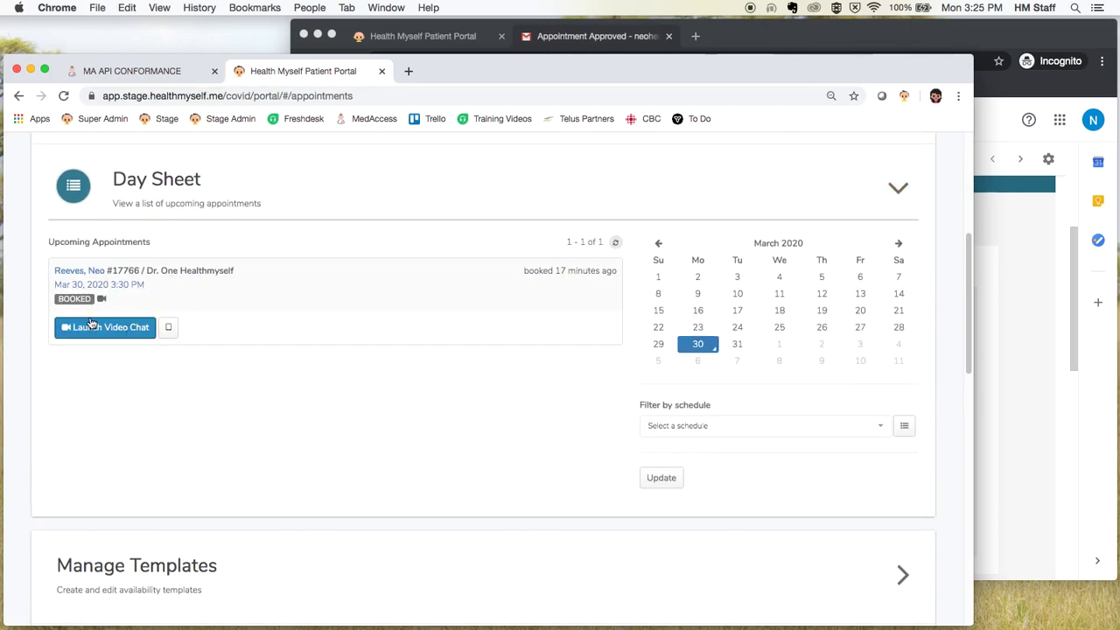
Step: Launch the video chat for the Mar 30, 2020 3:30 PM appointment, agree to the Virtual Visit Terms of Use, and join the call
left_click(138, 329)
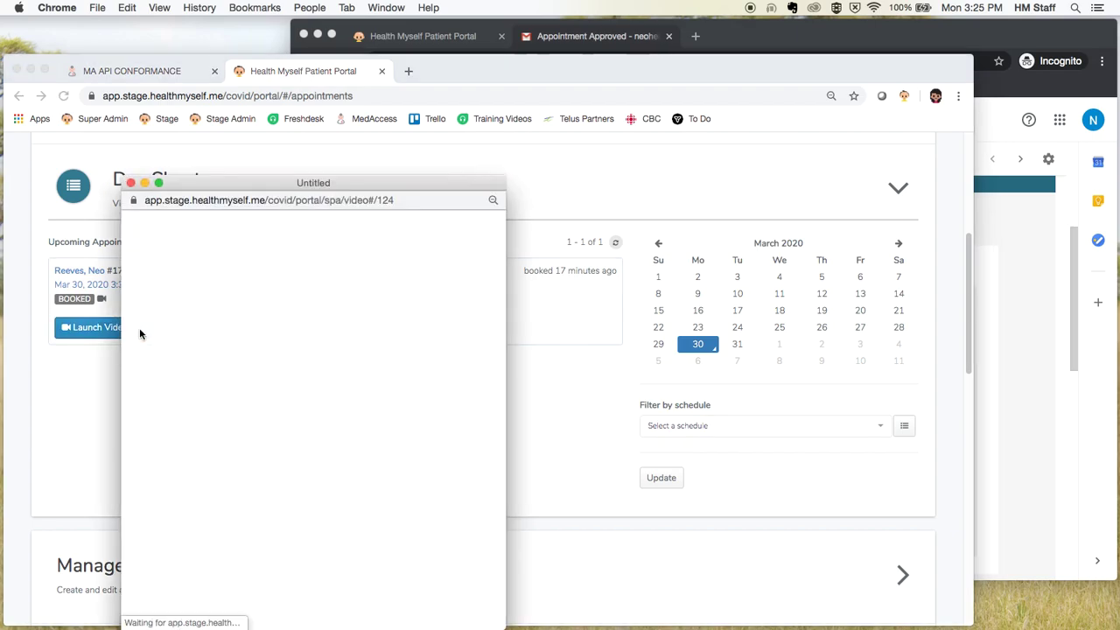
left_click_drag(408, 181, 419, 66)
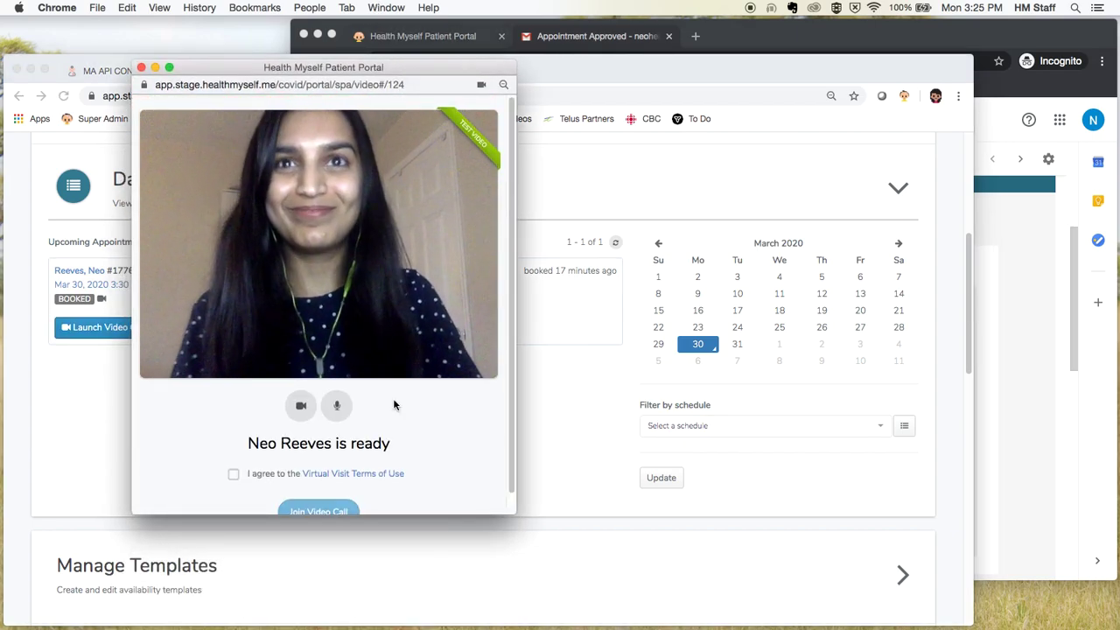
left_click(235, 474)
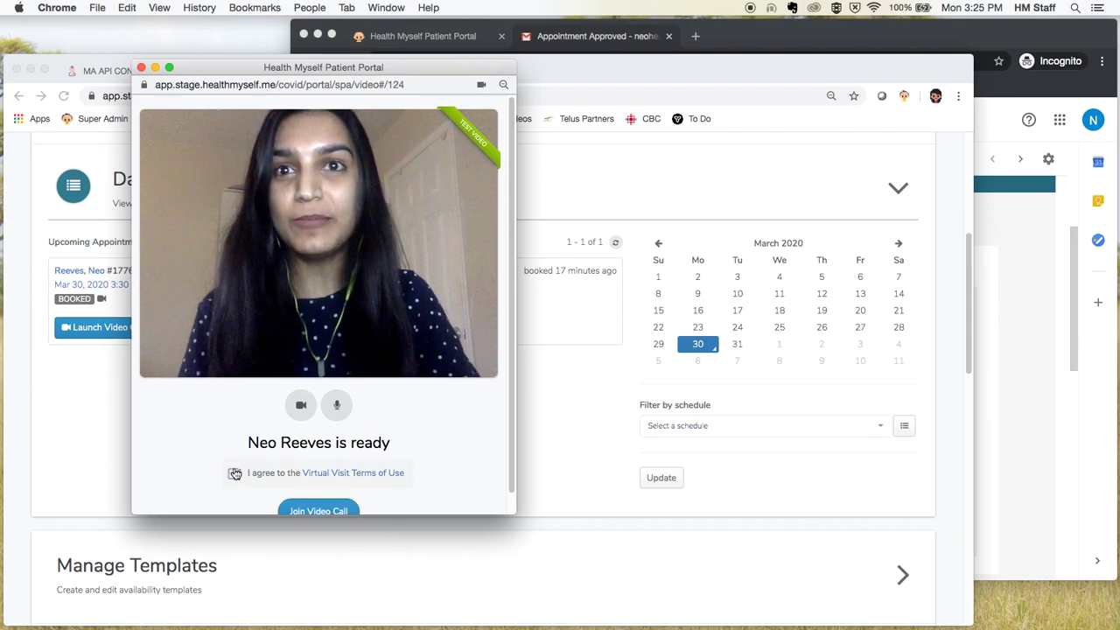
left_click(321, 510)
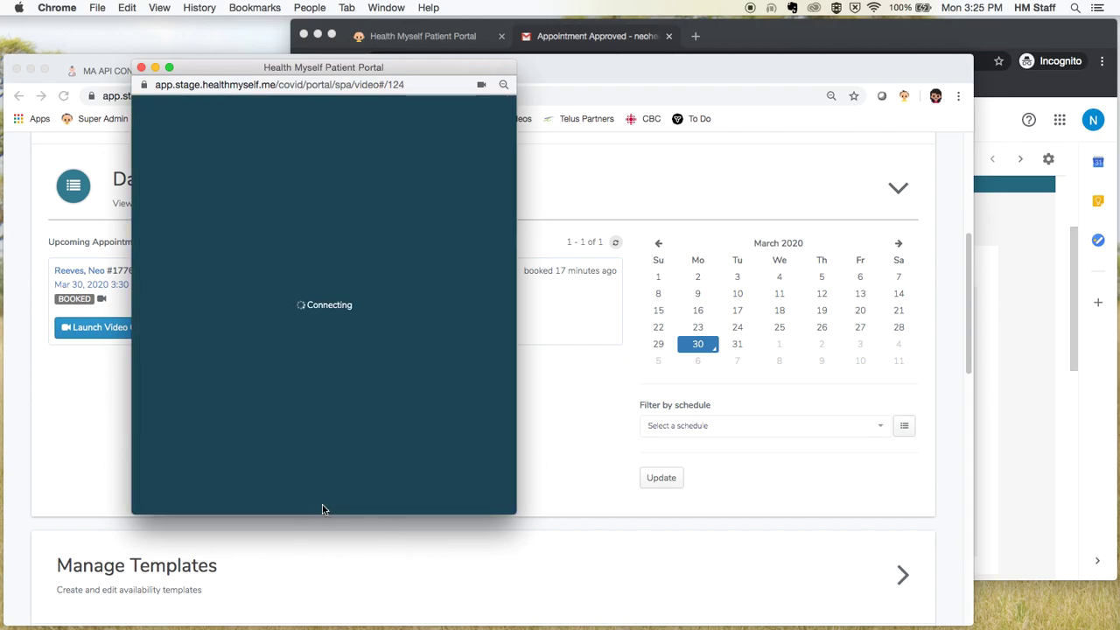
Step: Enlarge the video call window, end the call, and close the window
left_click_drag(516, 514, 645, 613)
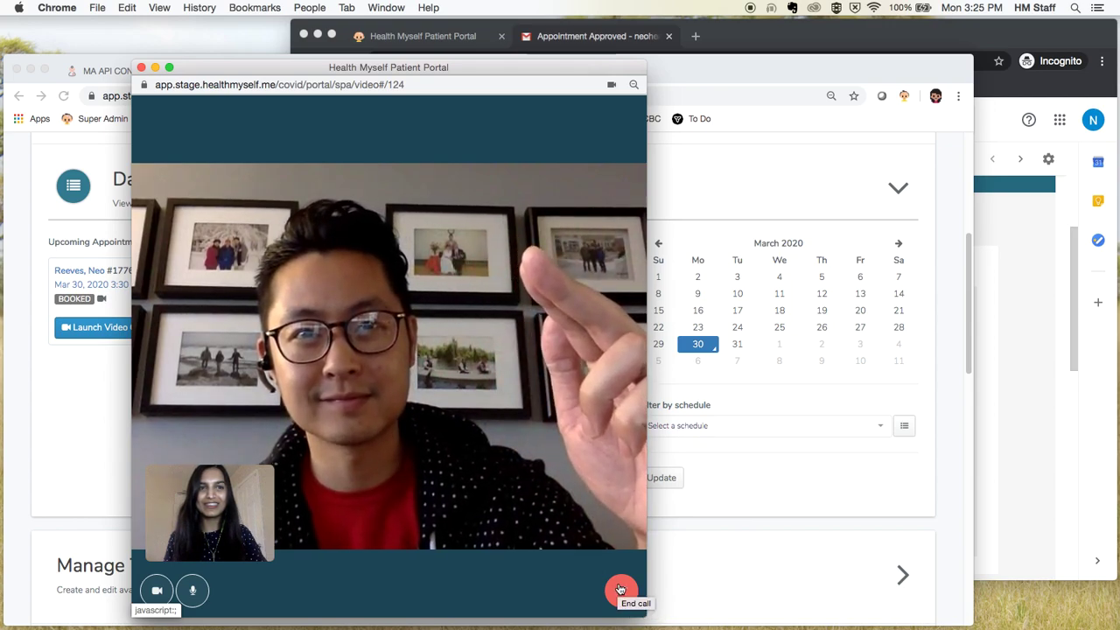
left_click(622, 593)
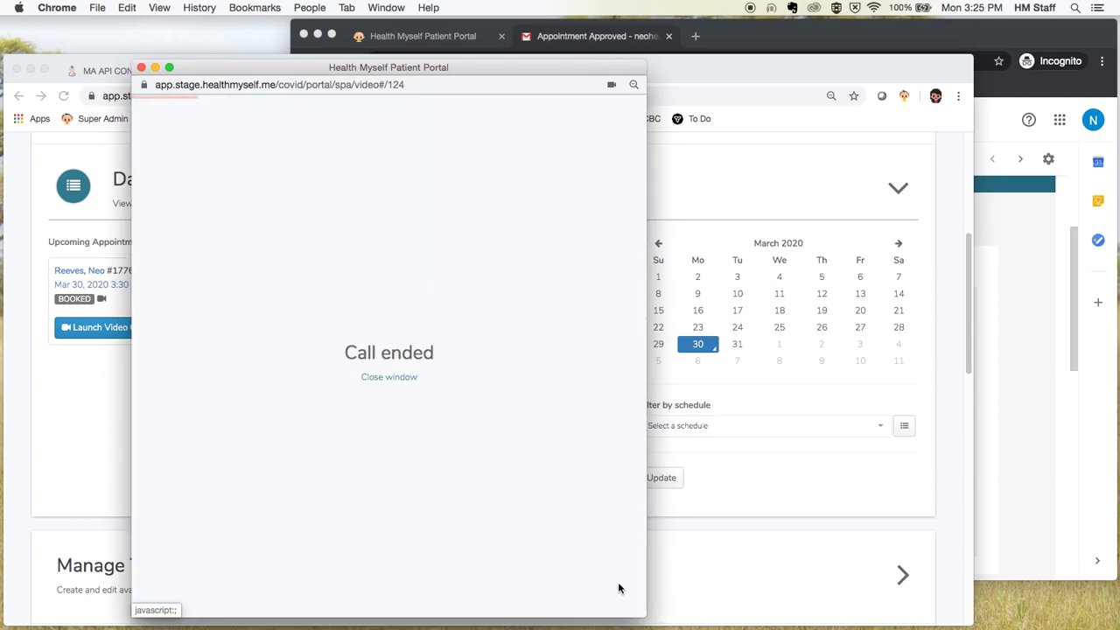
left_click(141, 68)
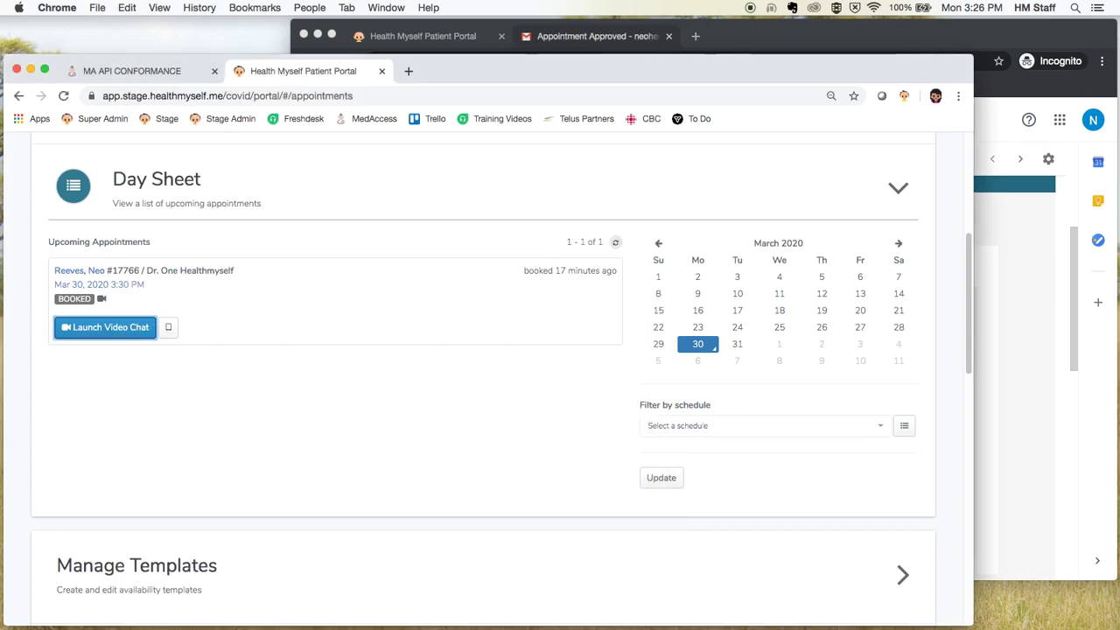